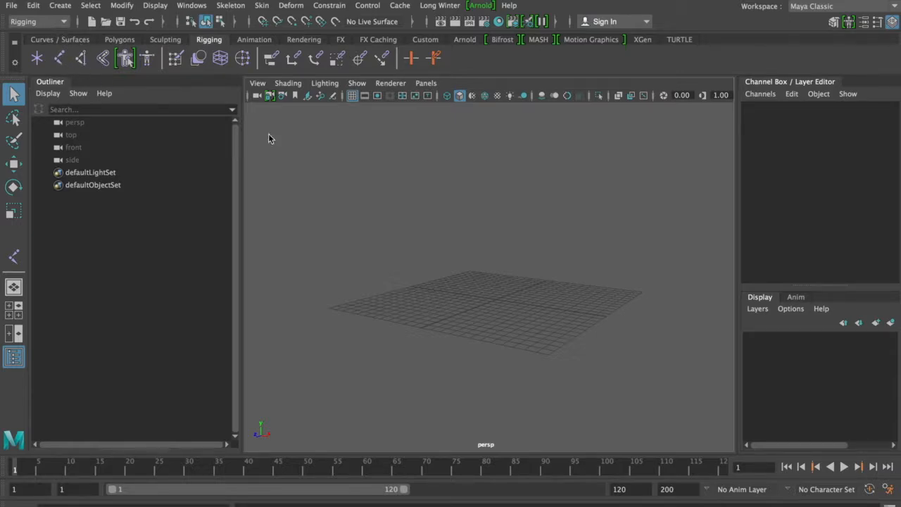
In the front view, draw a horizontal three-joint chain on the negative X side, starting at about X -8, Y 6
{"action": "key", "text": "space"}
{"action": "left_click_drag", "start_coordinate": [440, 176], "coordinate": [439, 228]}
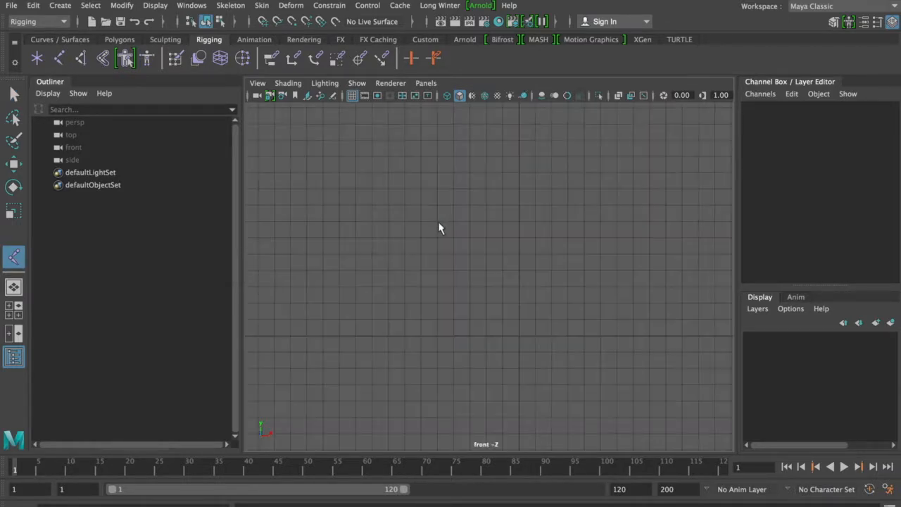
{"action": "left_click", "coordinate": [389, 239]}
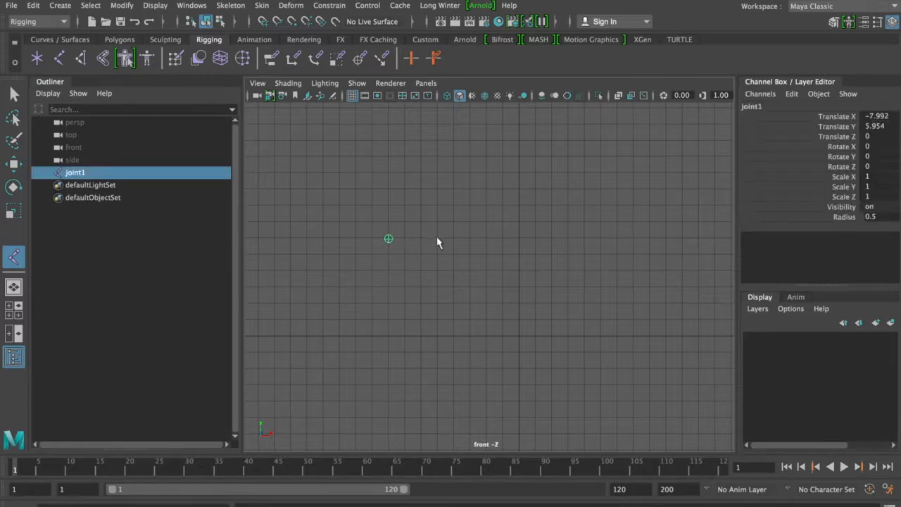
{"action": "left_click", "coordinate": [438, 238]}
{"action": "left_click", "coordinate": [486, 239]}
{"action": "key", "text": "Return"}
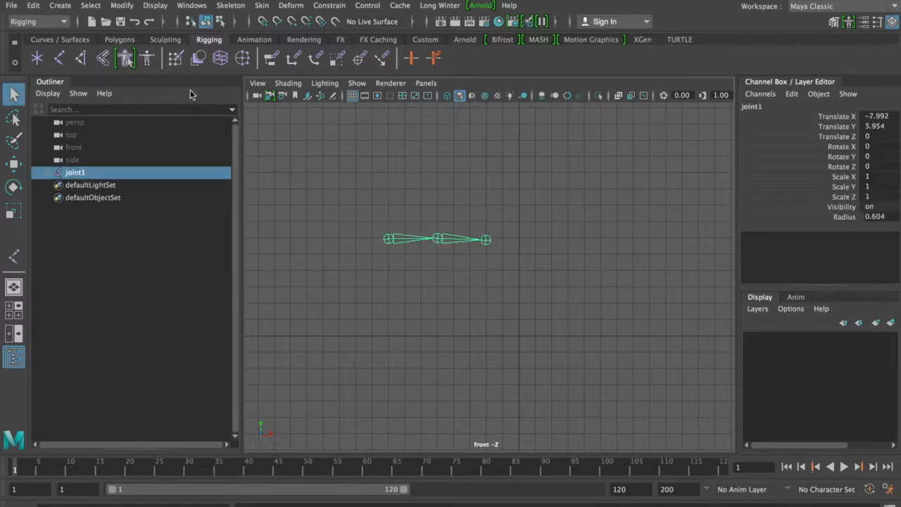
Draw a second horizontal three-joint chain on the positive X side, starting at about X 9, Y 5.9 and running inward
{"action": "left_click", "coordinate": [60, 59]}
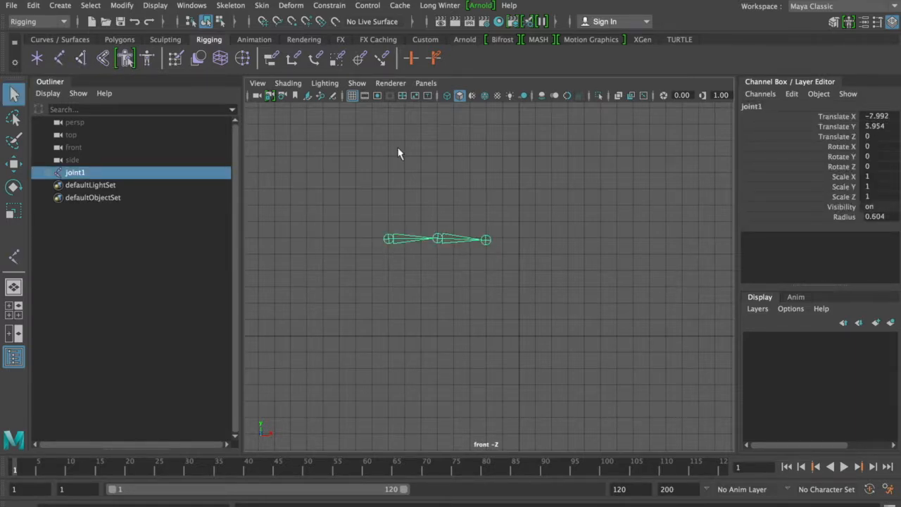
{"action": "left_click", "coordinate": [665, 239]}
{"action": "left_click", "coordinate": [617, 238]}
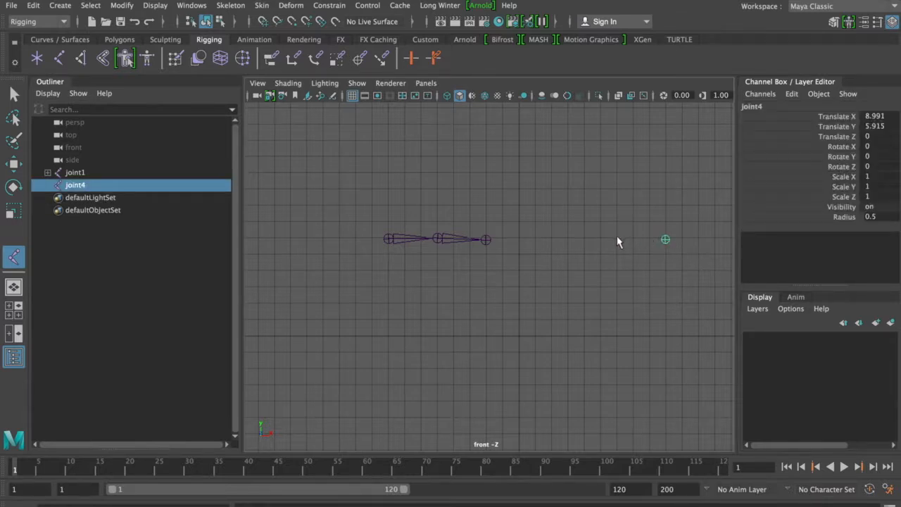
{"action": "left_click", "coordinate": [567, 239]}
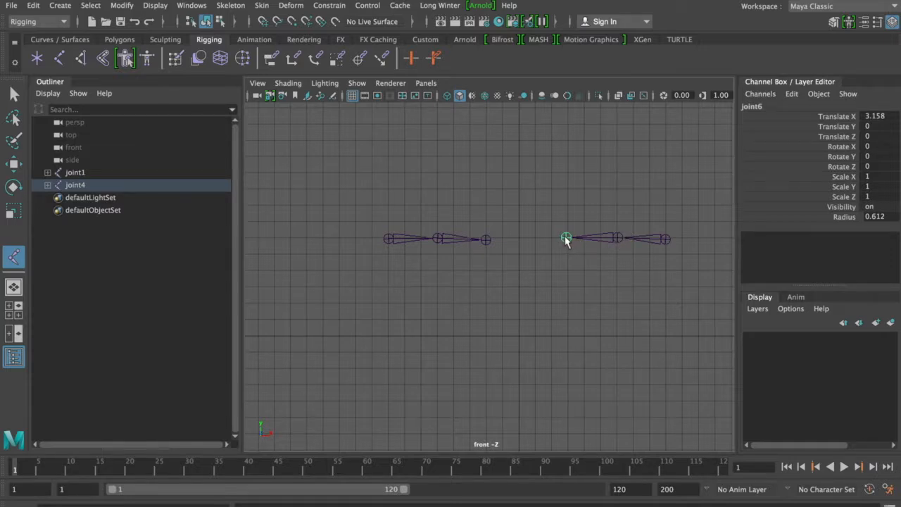
{"action": "key", "text": "q"}
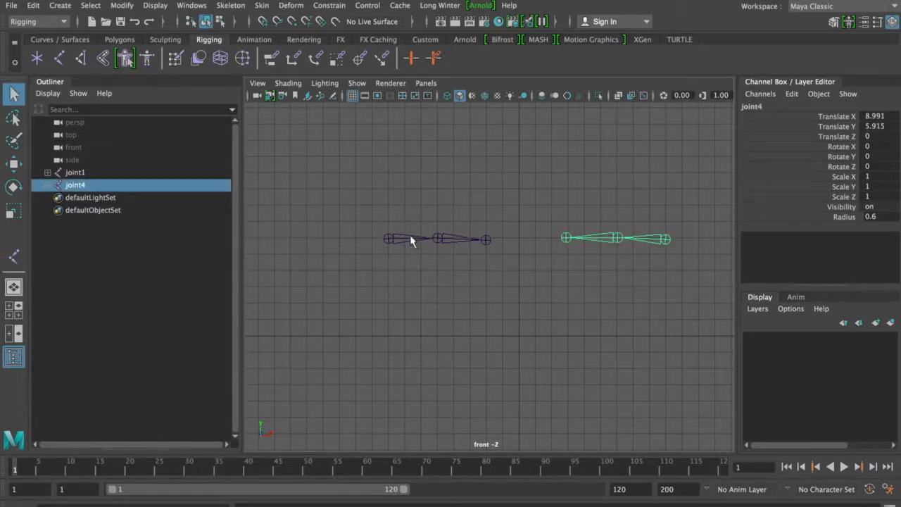
Rename the root joint of the negative X chain l_shoulder and its middle joint l_elbow
{"action": "left_click", "coordinate": [389, 239]}
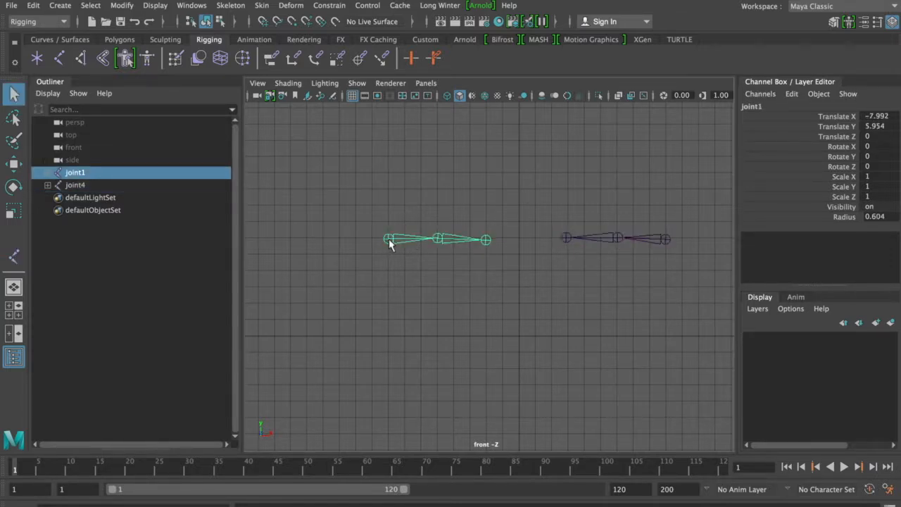
{"action": "left_click", "coordinate": [760, 107]}
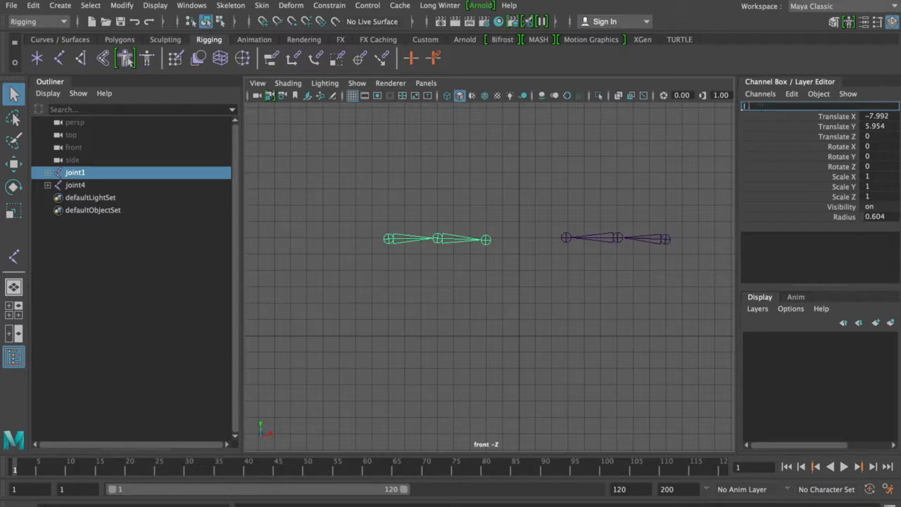
{"action": "type", "text": "ulder"}
{"action": "key", "text": "Return"}
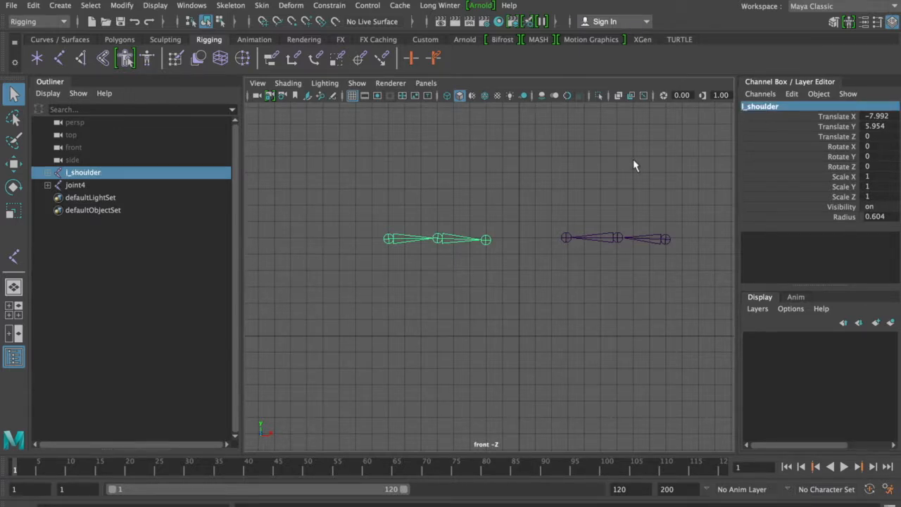
{"action": "left_click", "coordinate": [439, 238]}
{"action": "double_click", "coordinate": [757, 108]}
{"action": "type", "text": "l_elbow"}
{"action": "key", "text": "Return"}
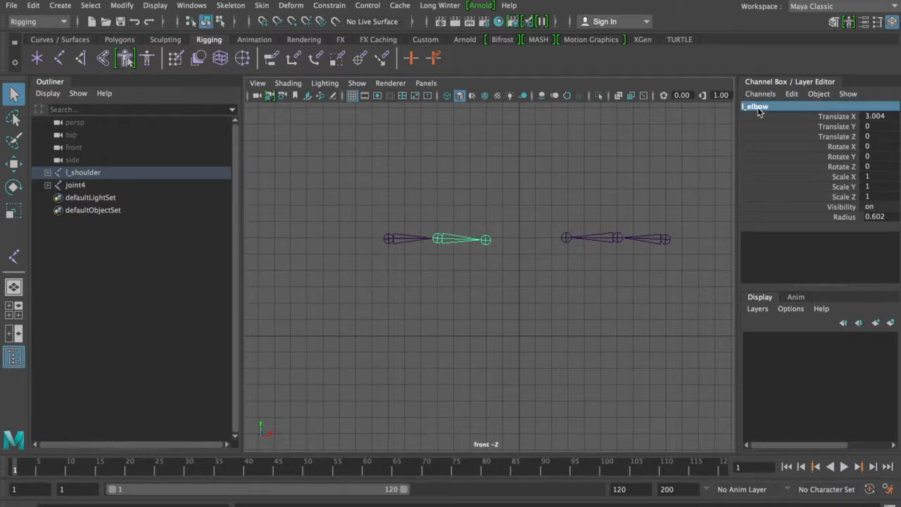
Rename the end joint of the negative X chain l_wrist and clear the selection
{"action": "left_click", "coordinate": [486, 240]}
{"action": "double_click", "coordinate": [753, 107]}
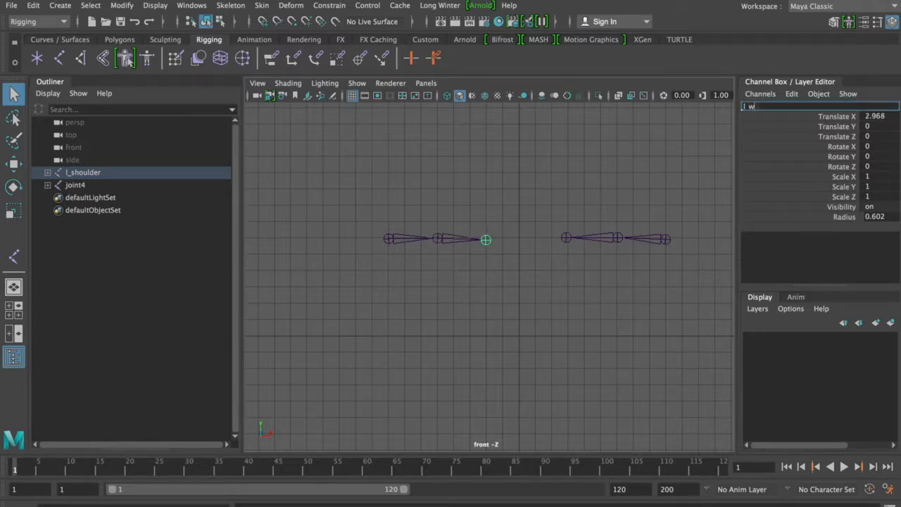
{"action": "key", "text": "Return"}
{"action": "left_click", "coordinate": [635, 185]}
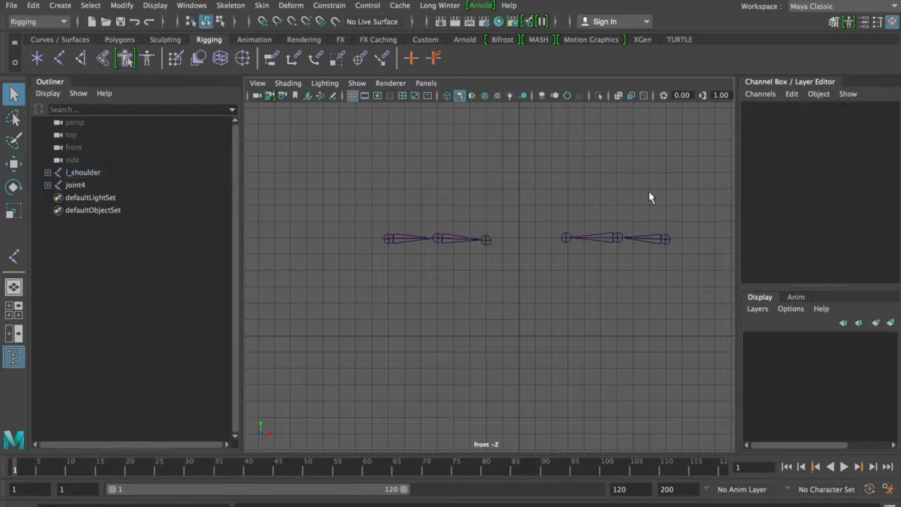
Rename the root joint of the positive X chain r_shoulder and its middle joint r_elbow
{"action": "left_click", "coordinate": [663, 239]}
{"action": "double_click", "coordinate": [751, 106]}
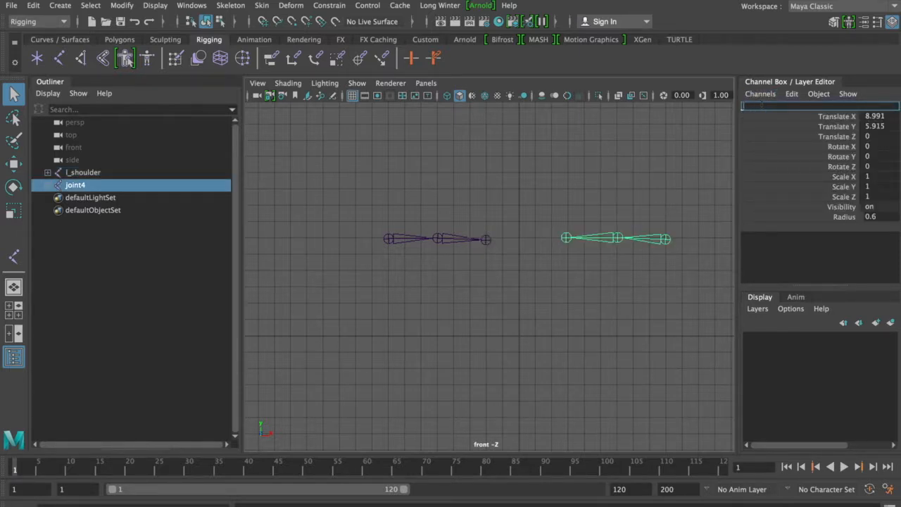
{"action": "type", "text": "r_shoulder"}
{"action": "key", "text": "Return"}
{"action": "left_click", "coordinate": [615, 239]}
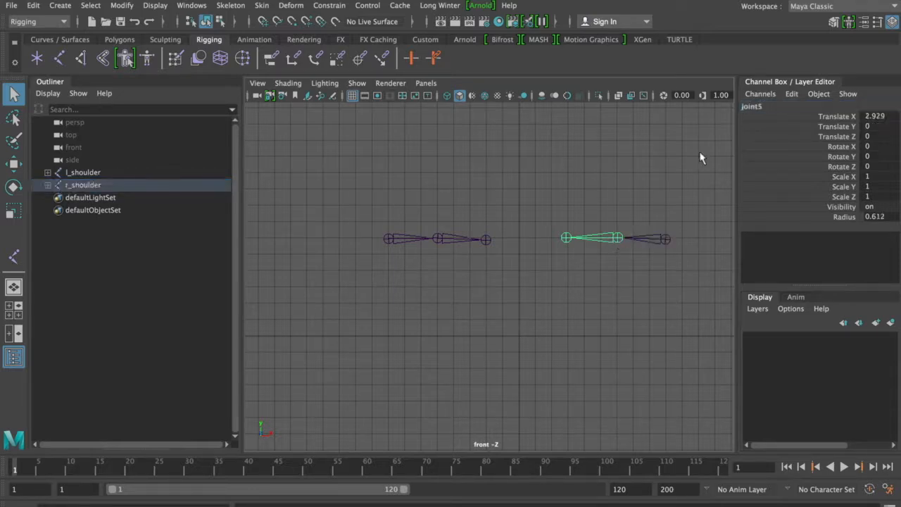
{"action": "double_click", "coordinate": [759, 108]}
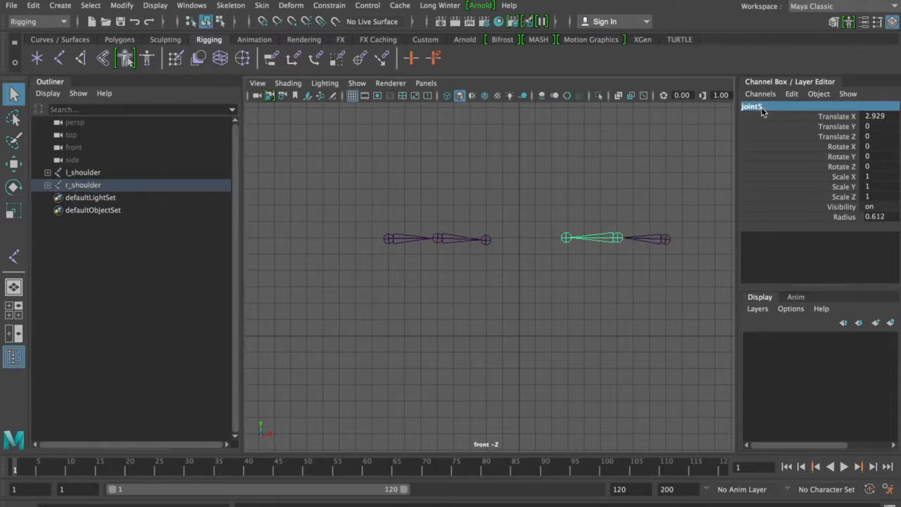
{"action": "type", "text": "r"}
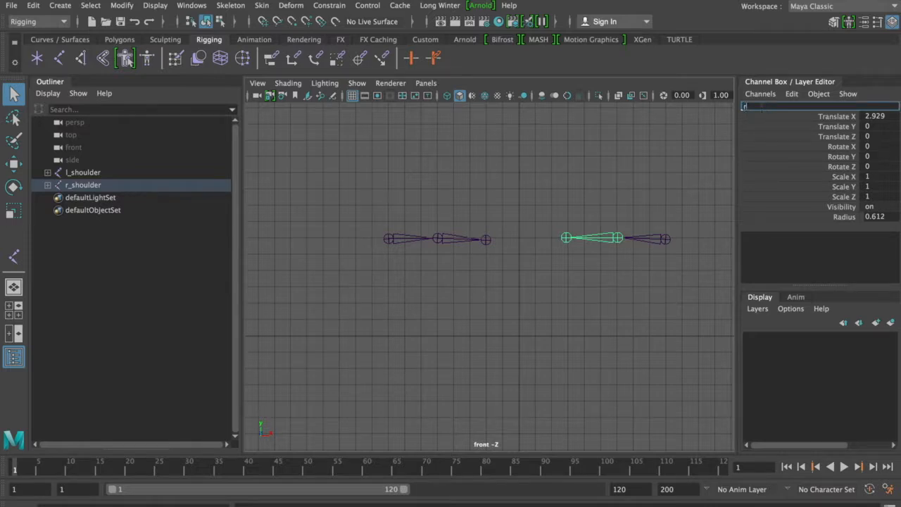
{"action": "type", "text": "_elbow"}
{"action": "key", "text": "Return"}
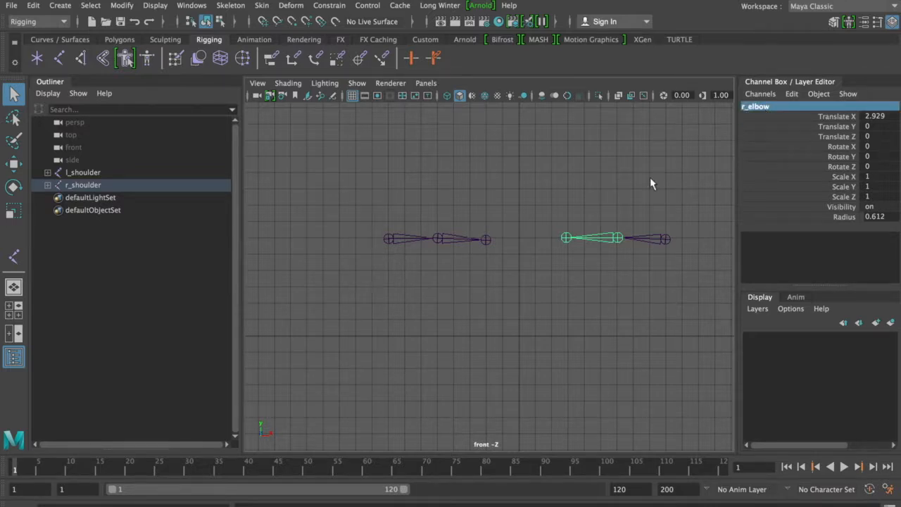
Rename the end joint of the positive X chain r_wrist and clear the selection
{"action": "left_click", "coordinate": [568, 238]}
{"action": "double_click", "coordinate": [748, 106]}
{"action": "type", "text": "r_wrist"}
{"action": "key", "text": "Return"}
{"action": "left_click", "coordinate": [565, 187]}
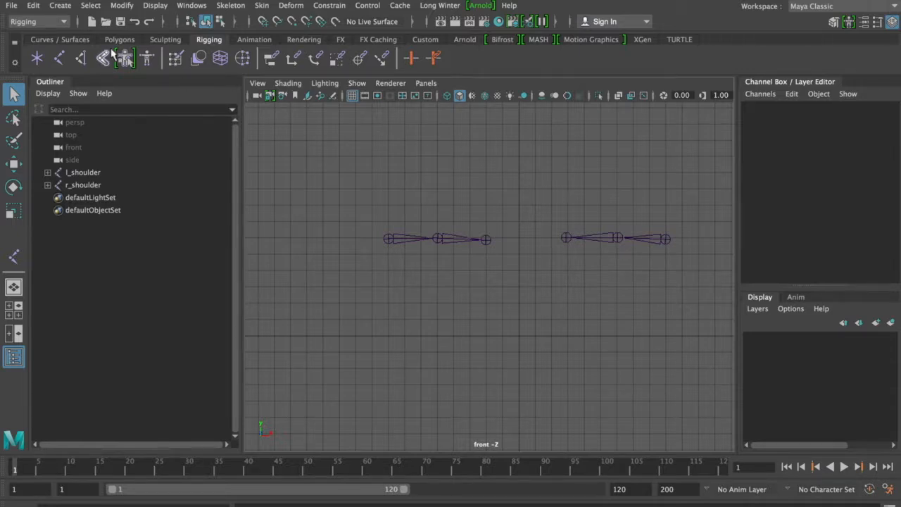
Create a NURBS circle at the origin and raise it to about Y 4.35
{"action": "left_click", "coordinate": [60, 40]}
{"action": "left_click", "coordinate": [36, 58]}
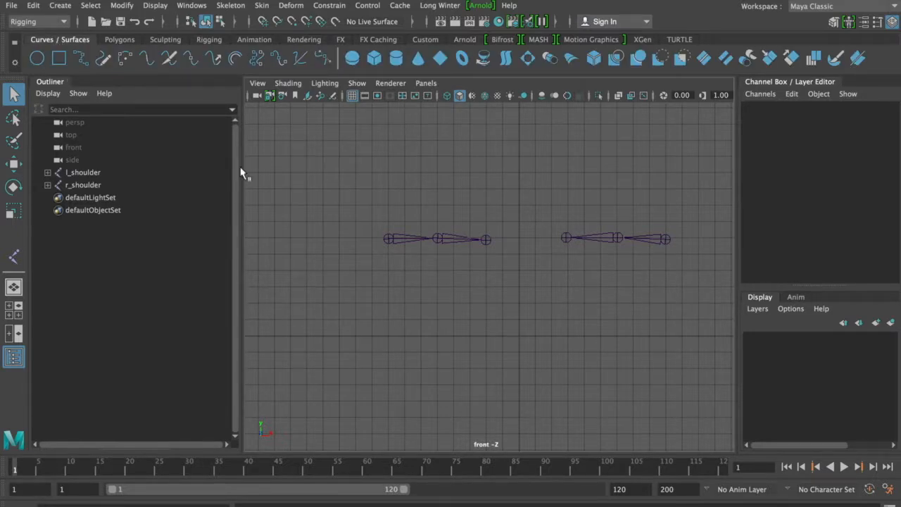
{"action": "key", "text": "w"}
{"action": "left_click_drag", "start_coordinate": [519, 278], "coordinate": [519, 209]}
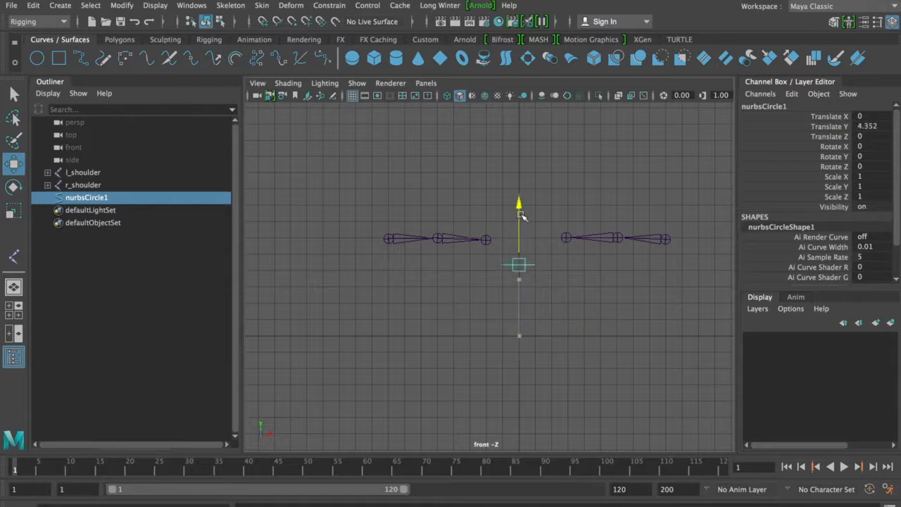
Rotate the NURBS circle by setting its Rotate X to 90
{"action": "key", "text": "e"}
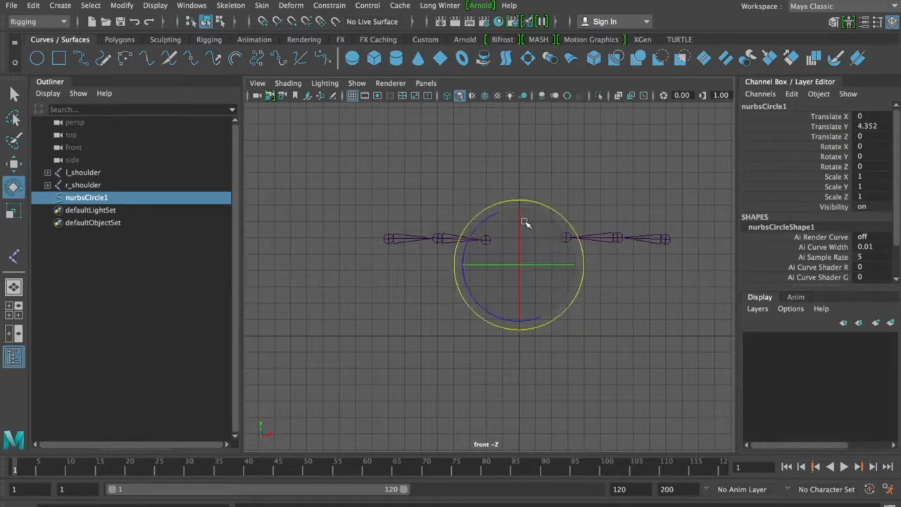
{"action": "left_click_drag", "start_coordinate": [519, 238], "coordinate": [518, 267]}
{"action": "double_click", "coordinate": [870, 145]}
{"action": "type", "text": "90"}
{"action": "key", "text": "Return"}
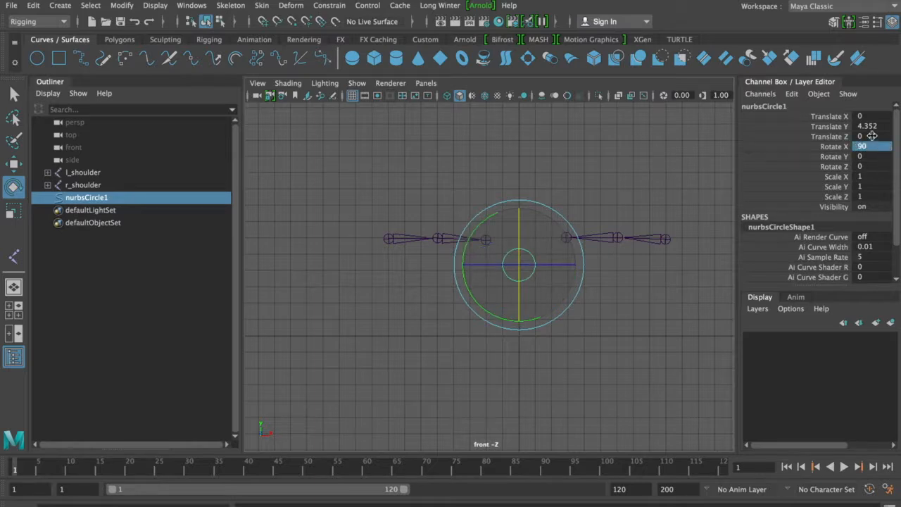
Try setting the circle's Rotate Z to 90, and undo it
{"action": "double_click", "coordinate": [859, 166]}
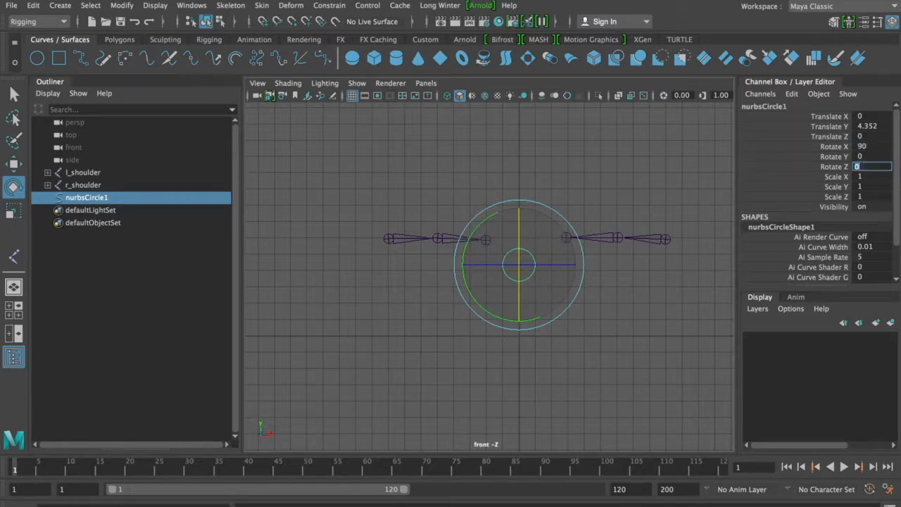
{"action": "type", "text": "90"}
{"action": "key", "text": "Return"}
{"action": "key", "text": "ctrl+z"}
Set the circle's Rotate Y to 90 and move it onto the l_elbow joint at about X -5, Y 6
{"action": "left_click", "coordinate": [864, 156]}
{"action": "type", "text": "90"}
{"action": "key", "text": "Return"}
{"action": "key", "text": "w"}
{"action": "middle_click_drag", "start_coordinate": [563, 308], "coordinate": [480, 281]}
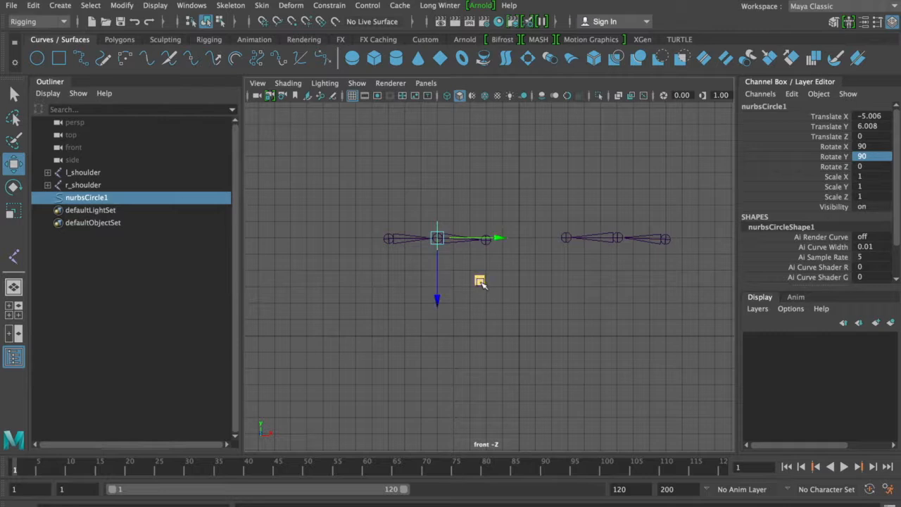
Duplicate the circle twice, placing one copy on the l_wrist joint at about X -2.04 and the other on l_shoulder at about X -8.05
{"action": "key", "text": "ctrl+d"}
{"action": "left_click_drag", "start_coordinate": [496, 236], "coordinate": [545, 237]}
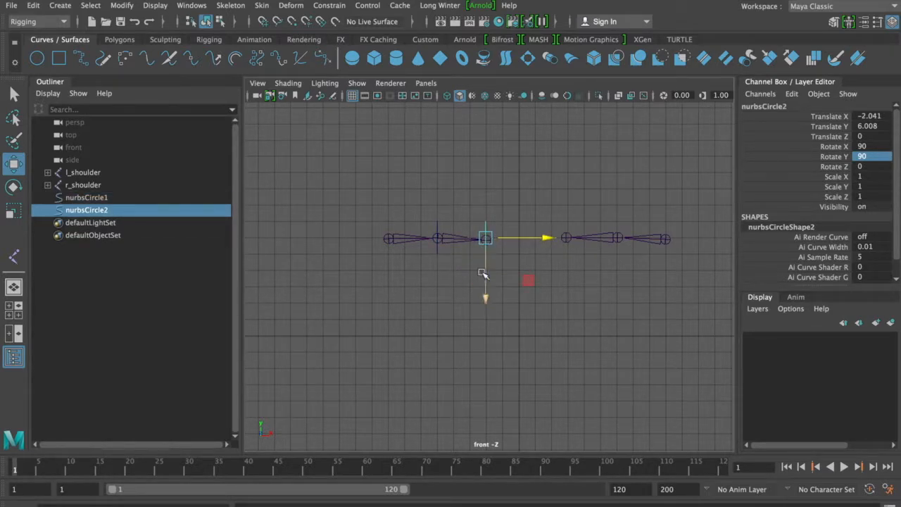
{"action": "left_click_drag", "start_coordinate": [484, 274], "coordinate": [484, 278]}
{"action": "key", "text": "ctrl+d"}
{"action": "left_click_drag", "start_coordinate": [544, 241], "coordinate": [450, 246]}
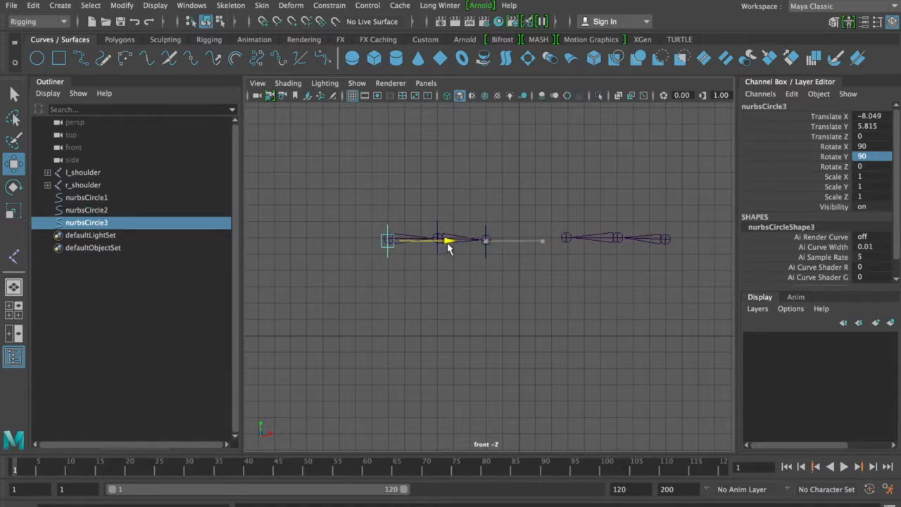
Delete the construction history of all three circles on the l_shoulder chain and clear the selection
{"action": "key", "text": "q"}
{"action": "left_click_drag", "start_coordinate": [347, 197], "coordinate": [510, 232]}
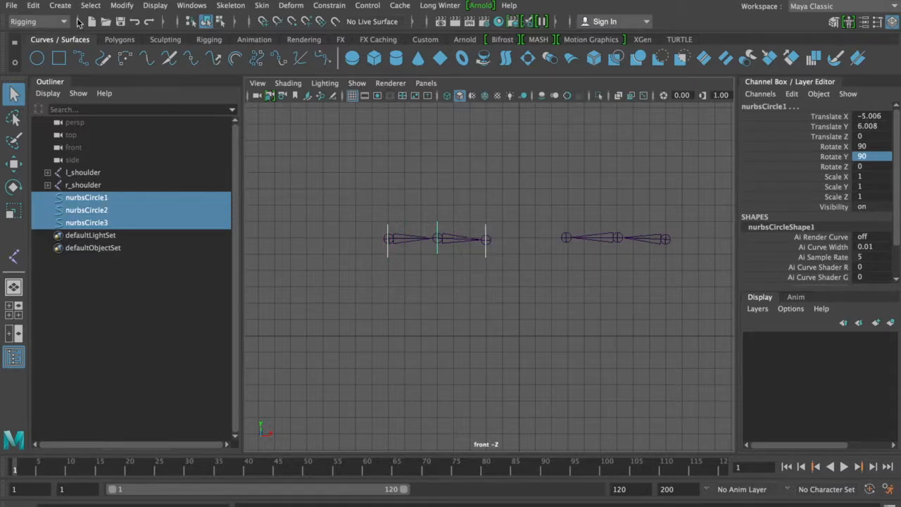
{"action": "left_click", "coordinate": [33, 5]}
{"action": "mouse_move", "coordinate": [104, 152]}
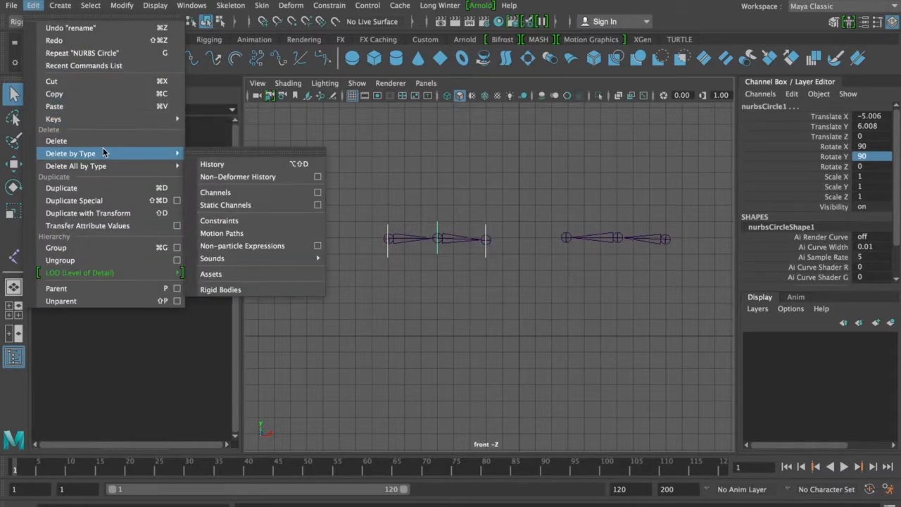
{"action": "left_click", "coordinate": [217, 164]}
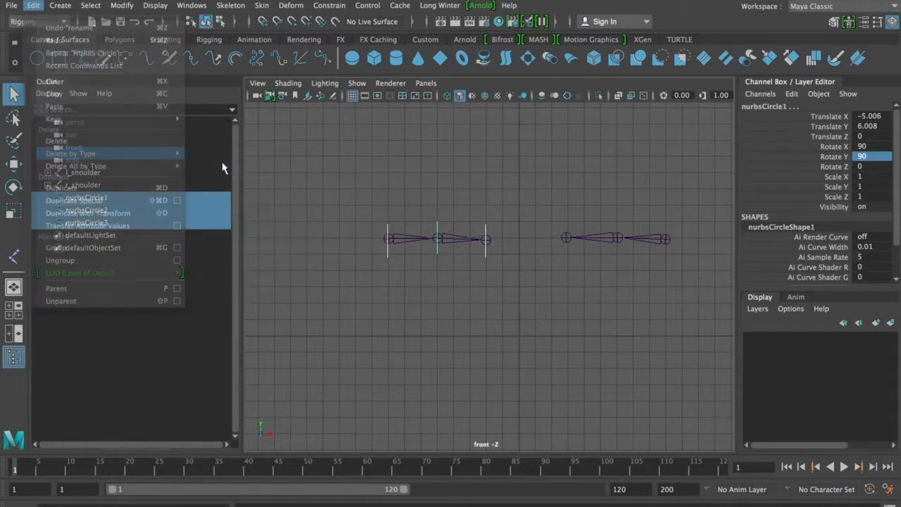
{"action": "left_click", "coordinate": [350, 182]}
Rename the circle around the l_shoulder joint l_shoulderCTRL
{"action": "left_click", "coordinate": [388, 228]}
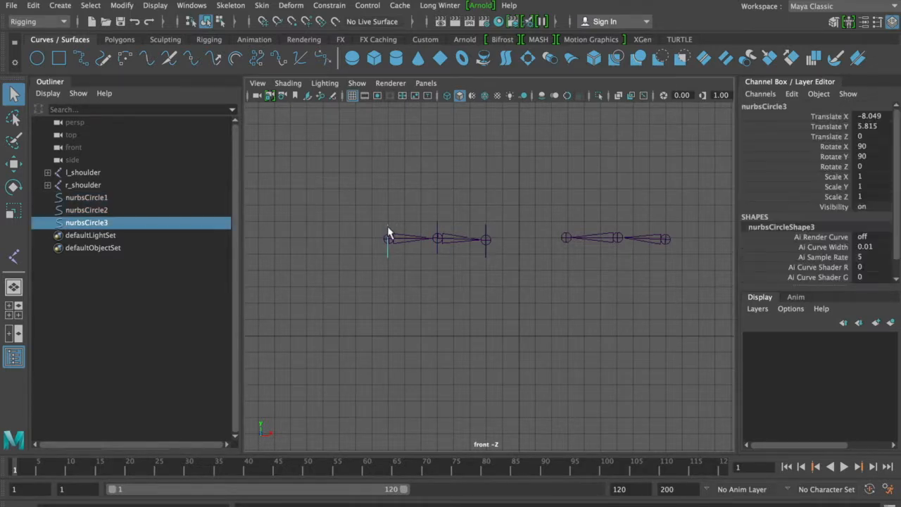
{"action": "double_click", "coordinate": [157, 224]}
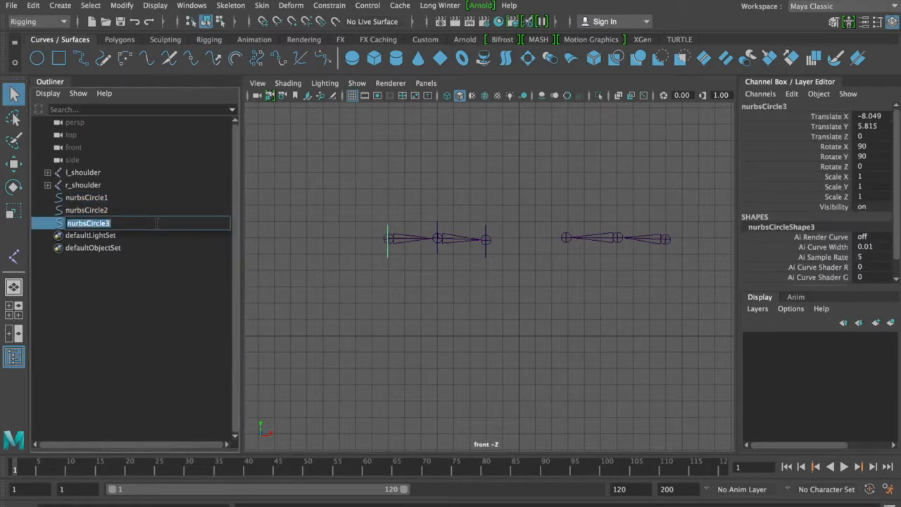
{"action": "type", "text": "l_shoulderCTRL"}
{"action": "key", "text": "Return"}
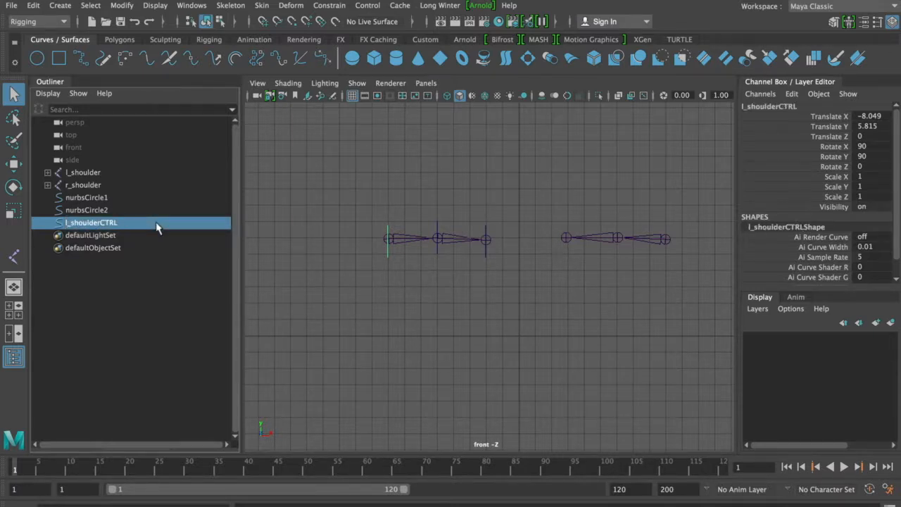
Rename the circle around the l_elbow joint l_elbowCTRL
{"action": "left_click", "coordinate": [437, 228]}
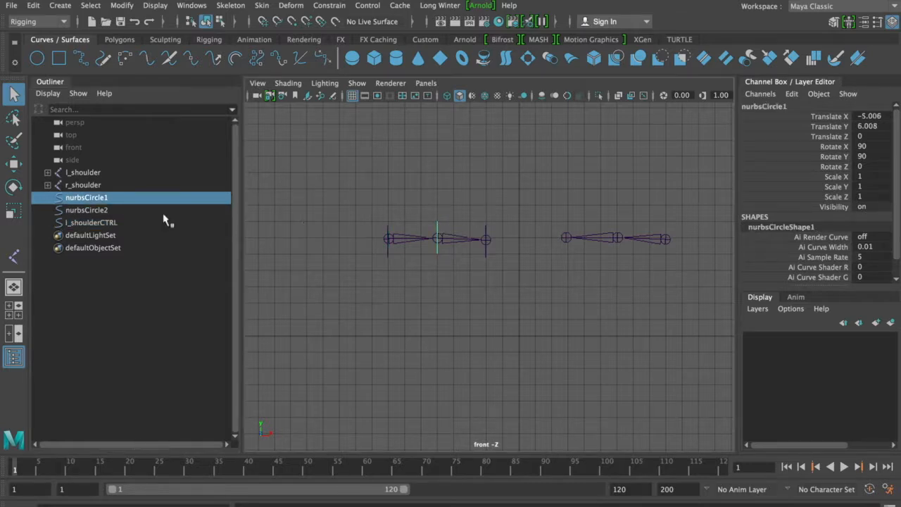
{"action": "double_click", "coordinate": [115, 202]}
{"action": "type", "text": "r"}
{"action": "type", "text": "_elbow"}
{"action": "type", "text": "CTRL"}
{"action": "key", "text": "Return"}
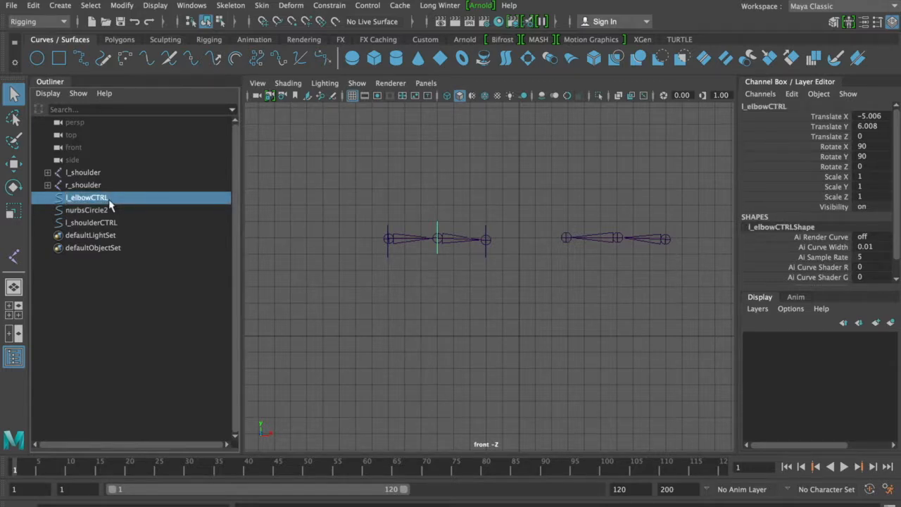
Rename the circle around the l_wrist joint l_wristCTRL, expand the l_shoulder joint hierarchy in the Outliner and clear the selection
{"action": "double_click", "coordinate": [99, 209]}
{"action": "type", "text": "l_wristCTRL"}
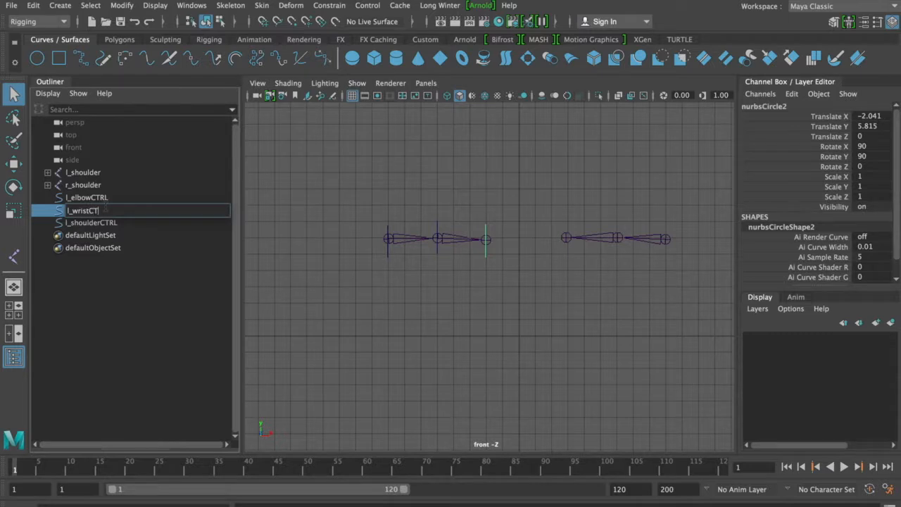
{"action": "key", "text": "Return"}
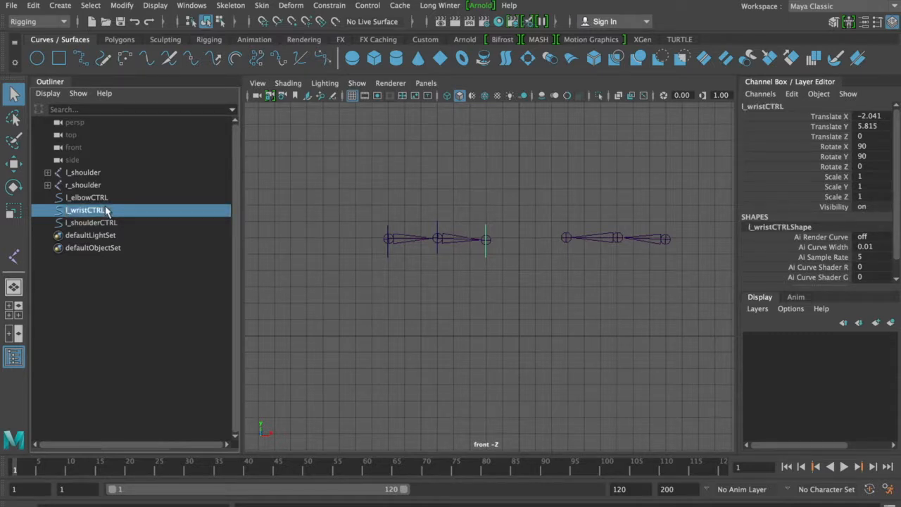
{"action": "left_click", "coordinate": [47, 173]}
{"action": "left_click", "coordinate": [54, 185]}
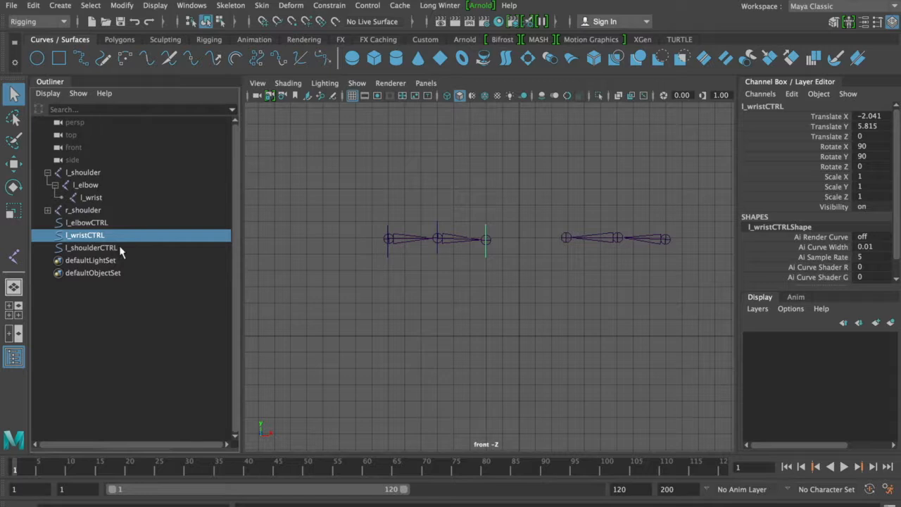
{"action": "left_click", "coordinate": [266, 200]}
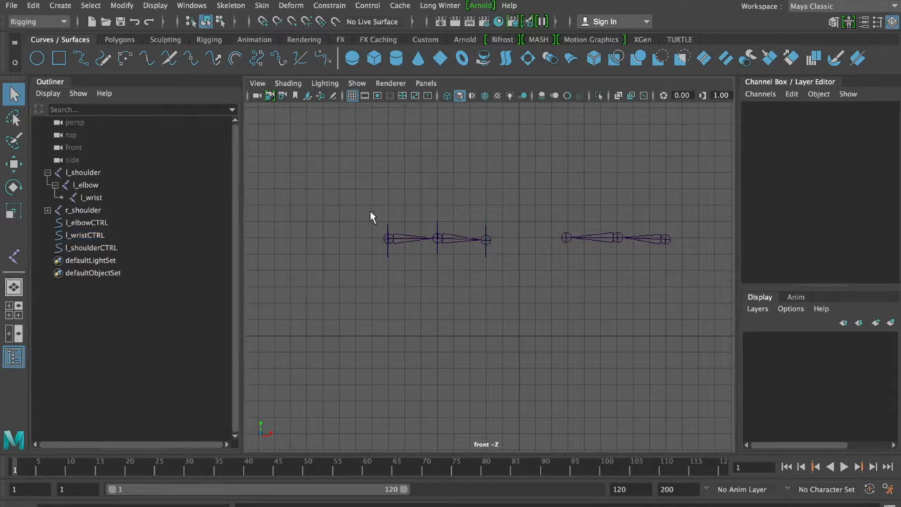
Inspect the left arm in the perspective view, checking l_shoulderCTRL, l_elbowCTRL and l_wristCTRL one by one
{"action": "key", "text": "space"}
{"action": "left_click", "coordinate": [398, 184]}
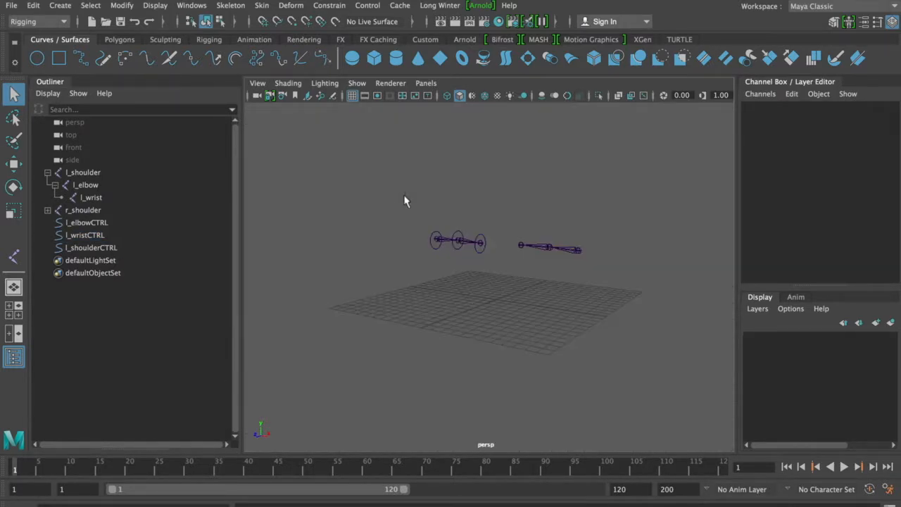
{"action": "left_click_drag", "start_coordinate": [416, 217], "coordinate": [440, 227], "text": "alt"}
{"action": "left_click", "coordinate": [442, 235]}
{"action": "right_click_drag", "start_coordinate": [446, 231], "coordinate": [485, 249], "text": "alt"}
{"action": "left_click", "coordinate": [403, 229]}
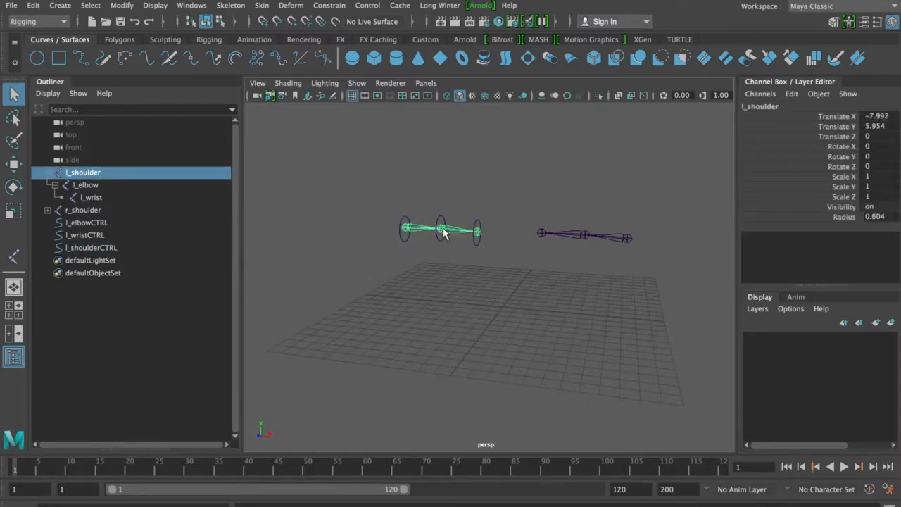
{"action": "left_click", "coordinate": [404, 221]}
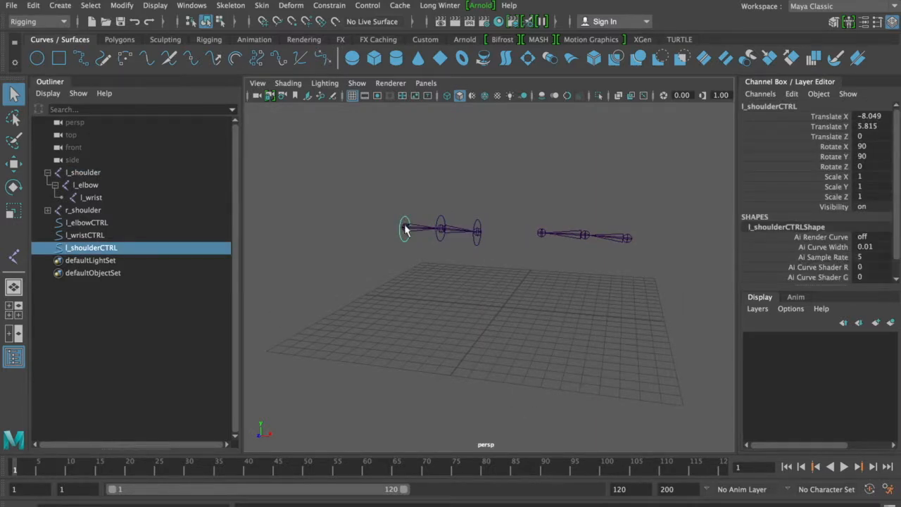
{"action": "left_click", "coordinate": [429, 227]}
{"action": "left_click", "coordinate": [440, 228]}
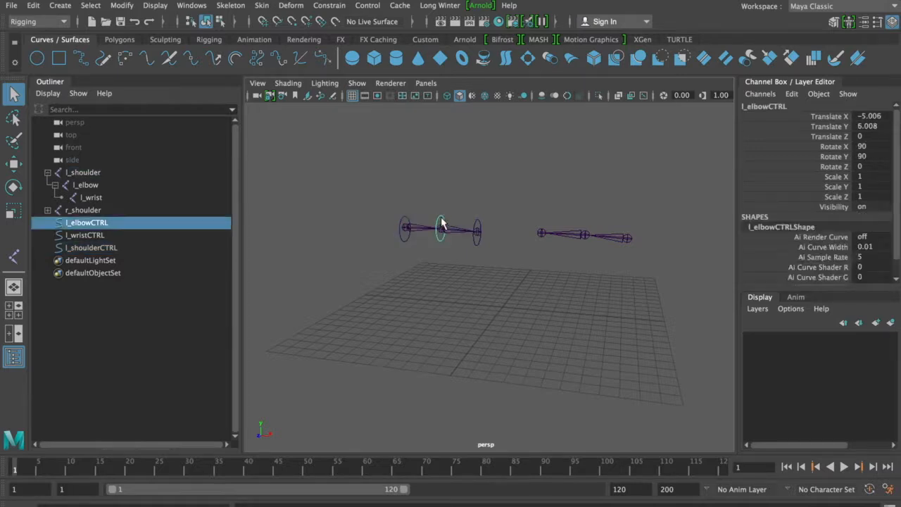
{"action": "left_click", "coordinate": [457, 229]}
{"action": "left_click", "coordinate": [477, 232]}
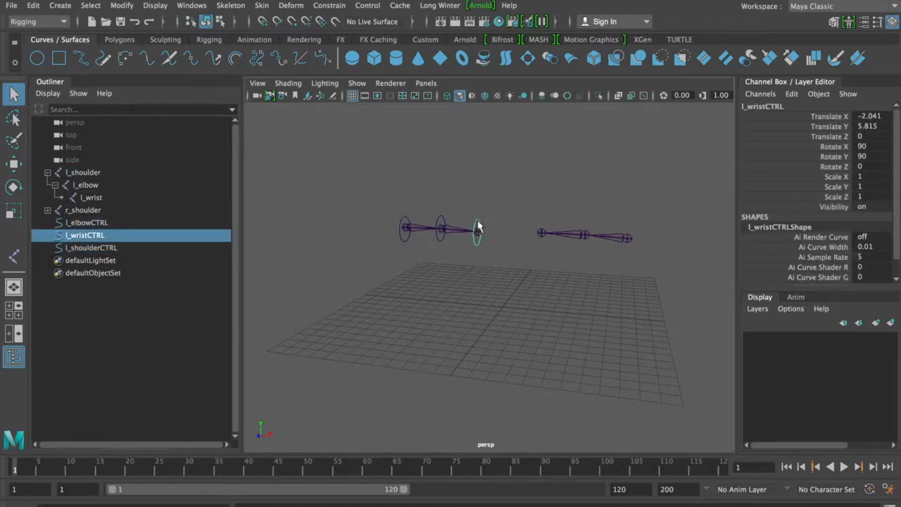
{"action": "left_click", "coordinate": [477, 233]}
{"action": "left_click", "coordinate": [503, 181]}
{"action": "key", "text": "f"}
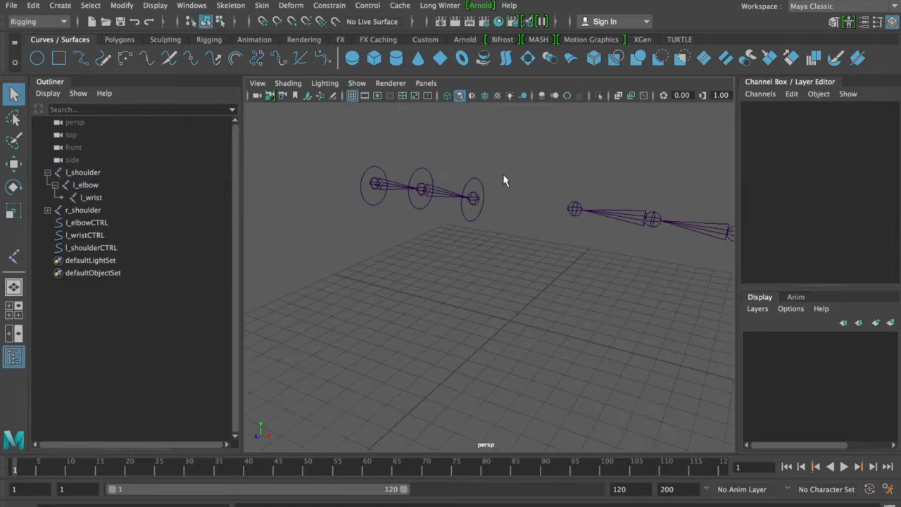
Freeze the transformations of l_shoulderCTRL, l_elbowCTRL and l_wristCTRL together and clear the selection
{"action": "left_click_drag", "start_coordinate": [306, 141], "coordinate": [486, 200]}
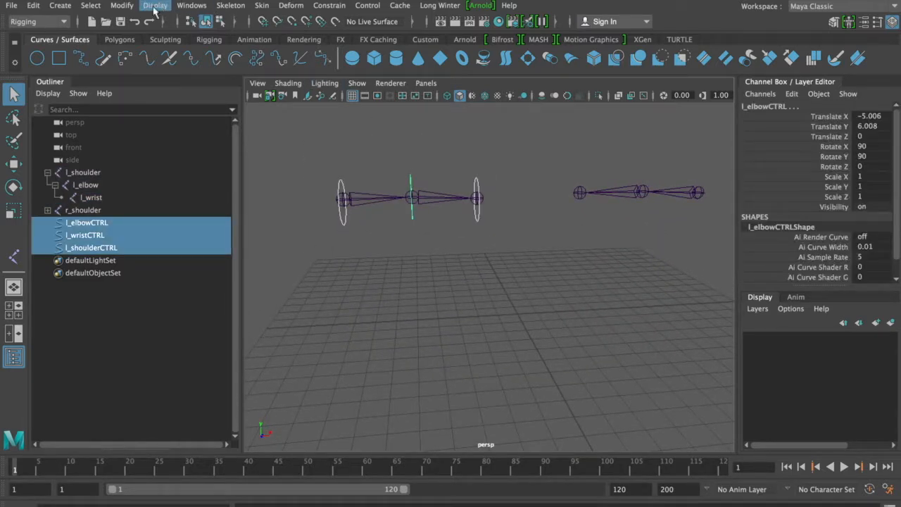
{"action": "left_click", "coordinate": [122, 6]}
{"action": "left_click", "coordinate": [156, 64]}
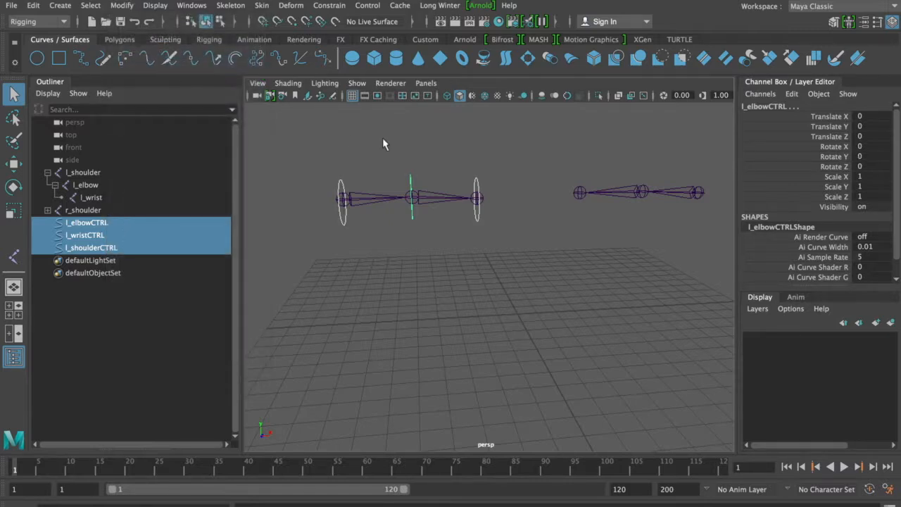
{"action": "left_click", "coordinate": [439, 151]}
{"action": "left_click_drag", "start_coordinate": [439, 151], "coordinate": [406, 144], "text": "alt"}
Open the Connection Editor and place its window so that the left arm chain stays in view
{"action": "left_click", "coordinate": [191, 5]}
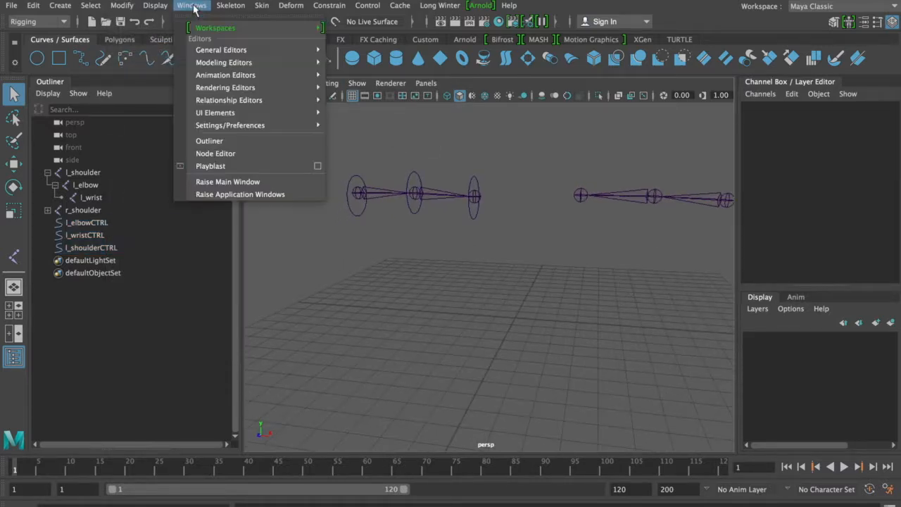
{"action": "mouse_move", "coordinate": [225, 50]}
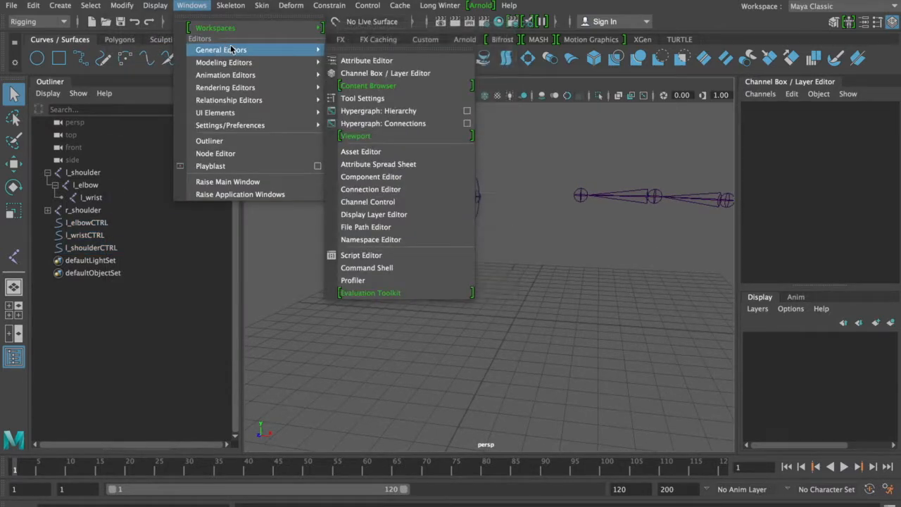
{"action": "left_click", "coordinate": [371, 189]}
{"action": "left_click_drag", "start_coordinate": [667, 71], "coordinate": [627, 52]}
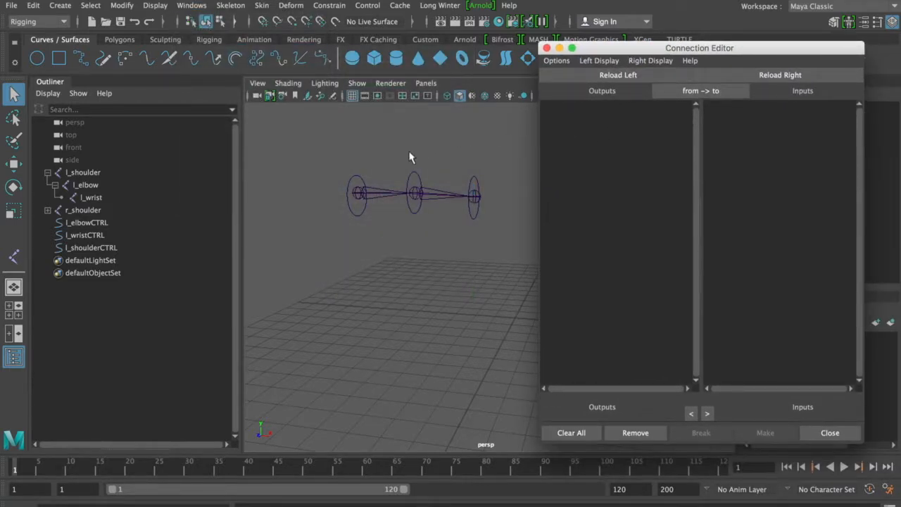
Load l_shoulderCTRL as the output object and the l_shoulder joint as the input object in the Connection Editor
{"action": "left_click", "coordinate": [358, 175]}
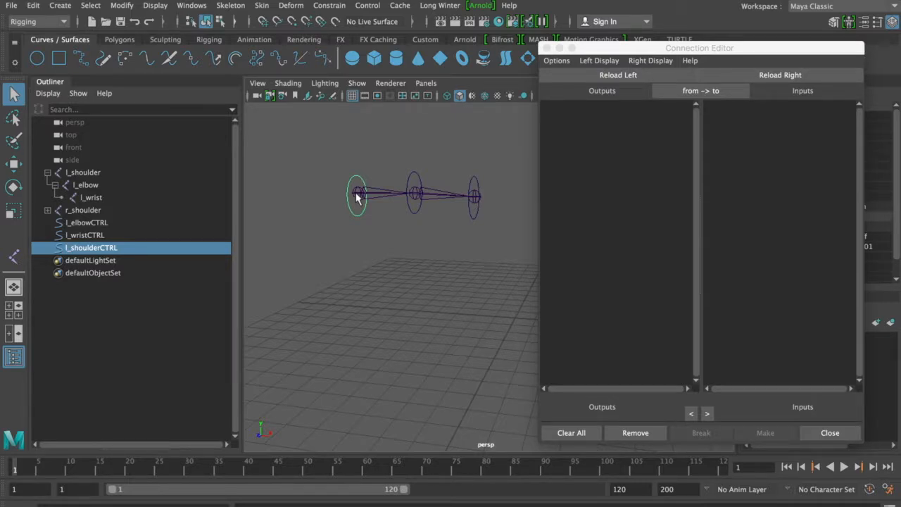
{"action": "left_click", "coordinate": [610, 76]}
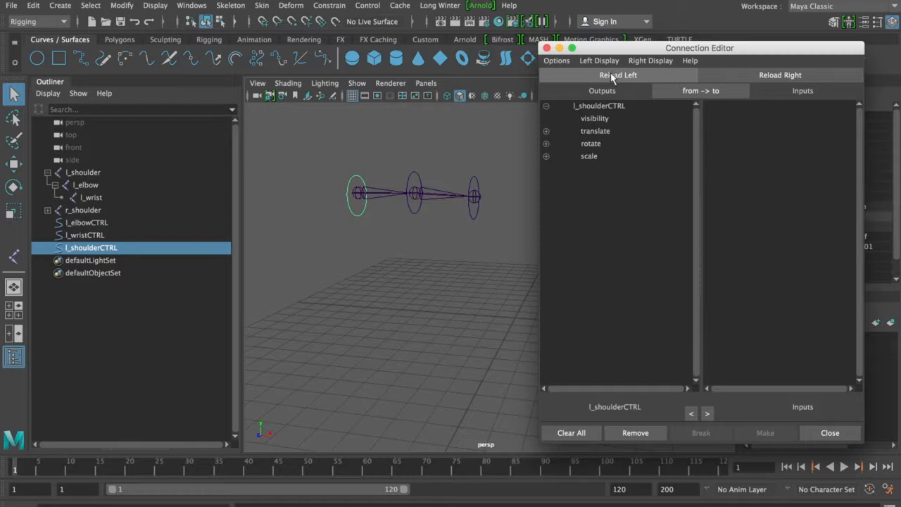
{"action": "left_click", "coordinate": [359, 193]}
{"action": "left_click", "coordinate": [755, 75]}
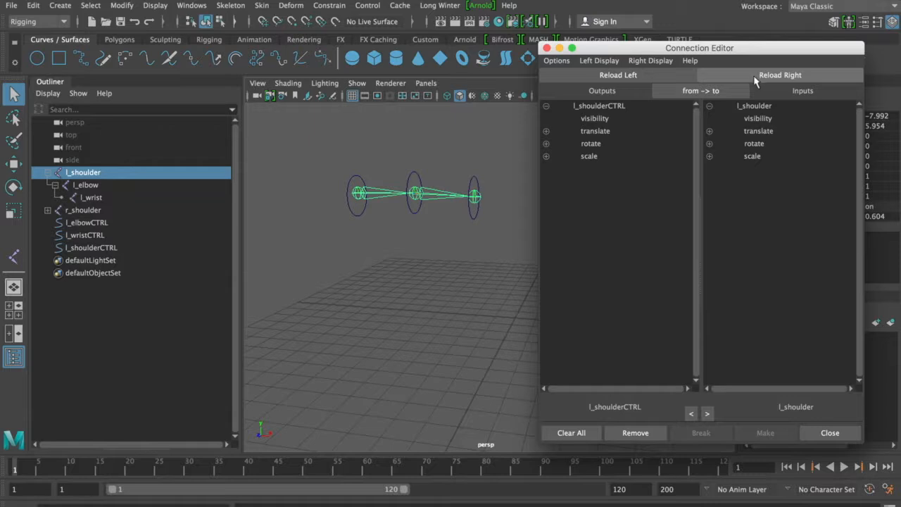
Connect rotateX, rotateY and rotateZ of l_shoulderCTRL to the matching rotate channels of the l_shoulder joint
{"action": "left_click", "coordinate": [546, 143]}
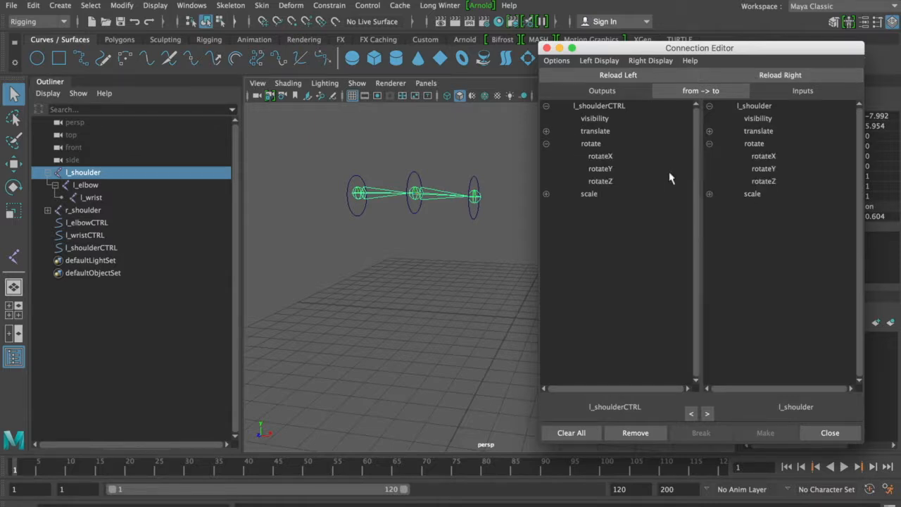
{"action": "left_click", "coordinate": [609, 158]}
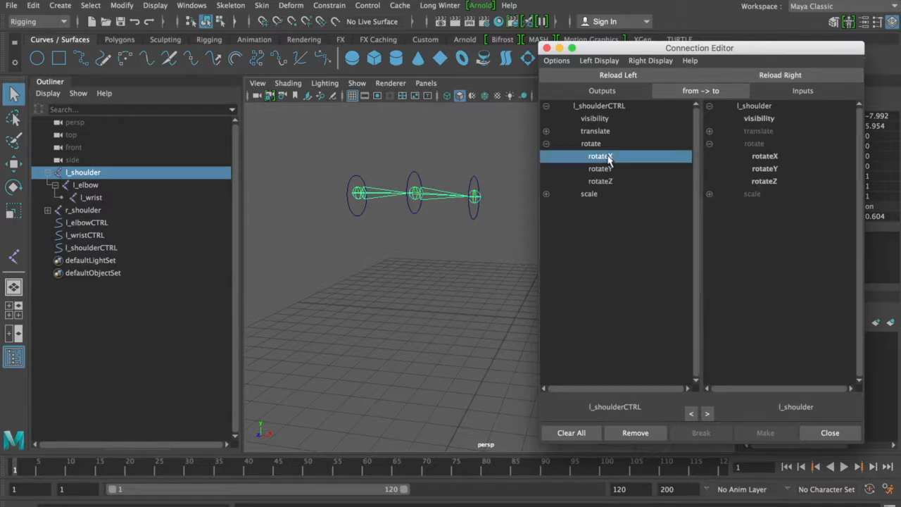
{"action": "left_click", "coordinate": [767, 155]}
{"action": "left_click", "coordinate": [627, 168]}
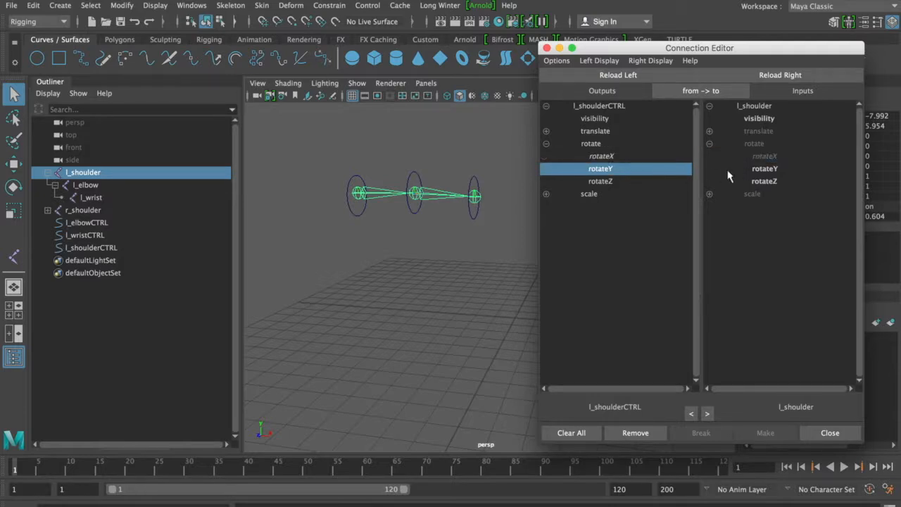
{"action": "left_click", "coordinate": [731, 169]}
{"action": "left_click", "coordinate": [643, 180]}
{"action": "left_click", "coordinate": [767, 181]}
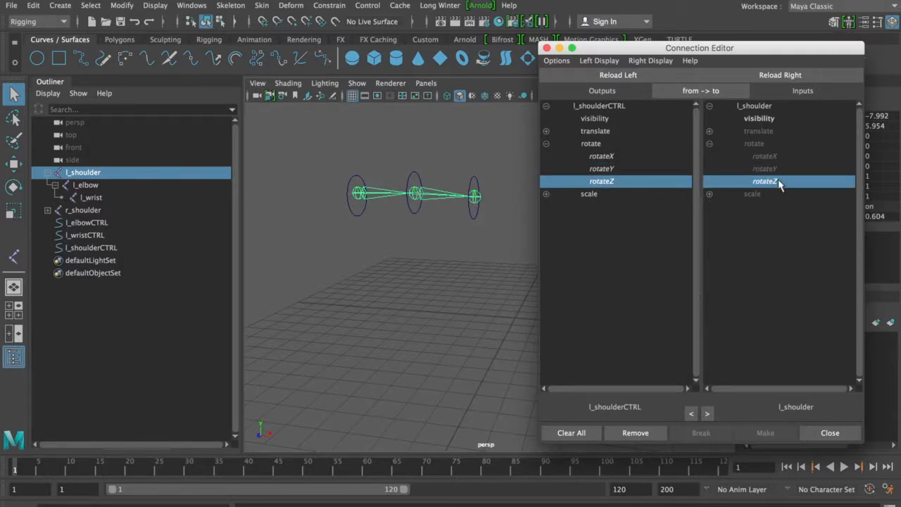
{"action": "left_click", "coordinate": [475, 282]}
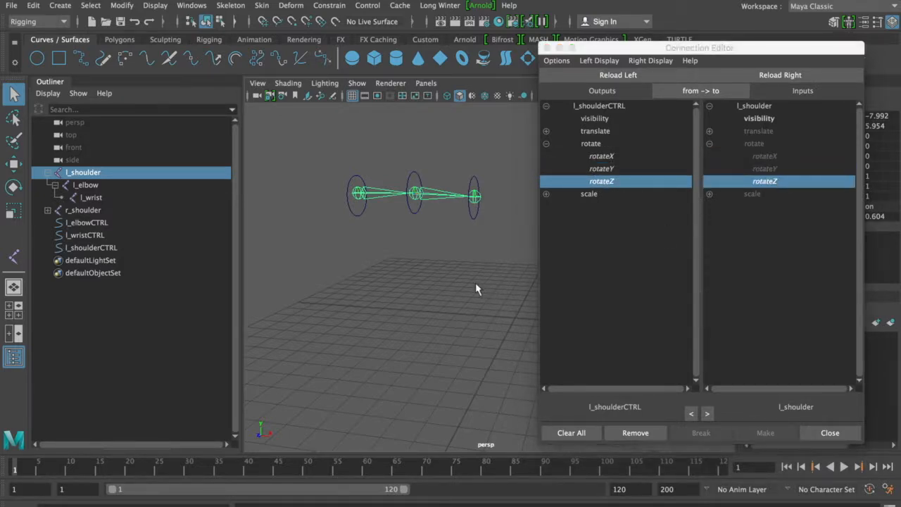
Test the shoulder connection by rotating l_shoulderCTRL about the Z and Y axes, and undo both rotations
{"action": "left_click", "coordinate": [356, 181]}
{"action": "key", "text": "e"}
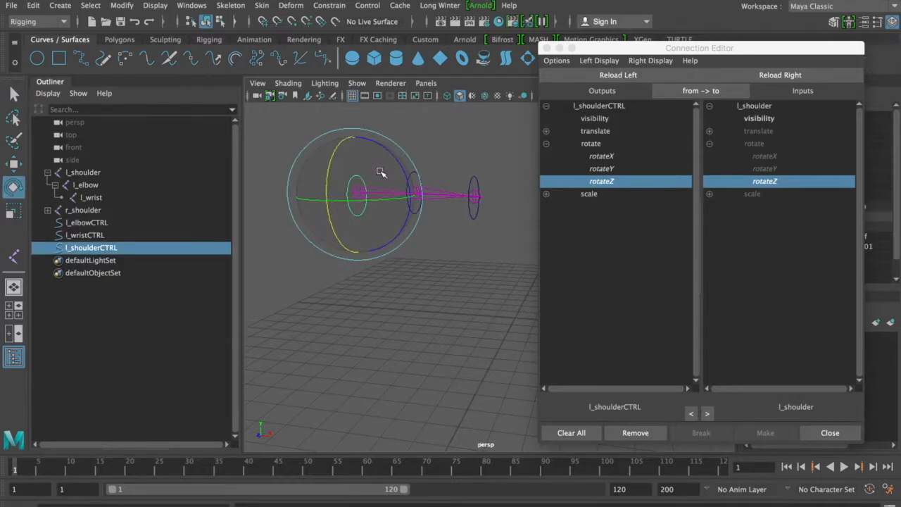
{"action": "mouse_move", "coordinate": [387, 149]}
{"action": "left_mouse_down"}
{"action": "mouse_move", "coordinate": [400, 169]}
{"action": "mouse_move", "coordinate": [376, 141]}
{"action": "mouse_move", "coordinate": [396, 158]}
{"action": "mouse_move", "coordinate": [366, 135]}
{"action": "mouse_move", "coordinate": [392, 171]}
{"action": "mouse_move", "coordinate": [362, 141]}
{"action": "mouse_move", "coordinate": [375, 145]}
{"action": "left_mouse_up"}
{"action": "left_click_drag", "start_coordinate": [392, 190], "coordinate": [396, 193]}
{"action": "key", "text": "ctrl+z"}
{"action": "key", "text": "ctrl+z"}
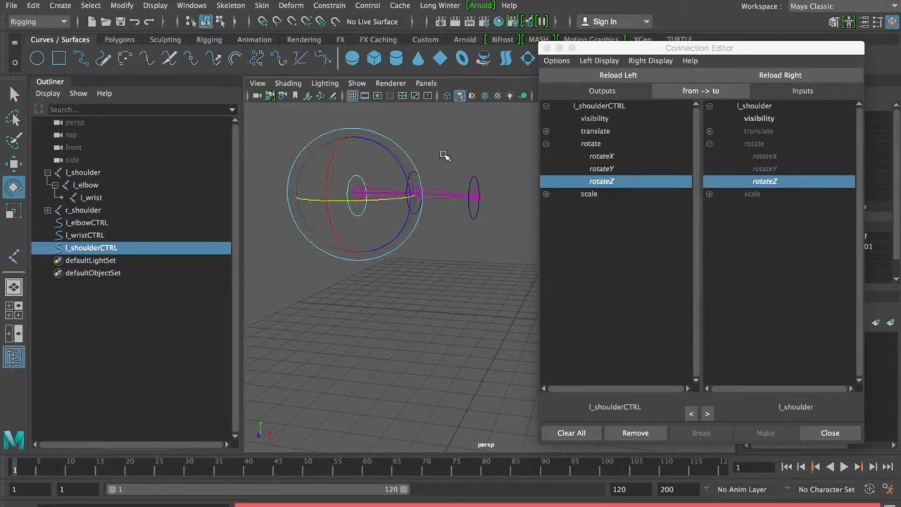
Load l_elbowCTRL as the output object and the l_elbow joint as the input object in the Connection Editor
{"action": "left_click", "coordinate": [428, 166]}
{"action": "left_click", "coordinate": [474, 177]}
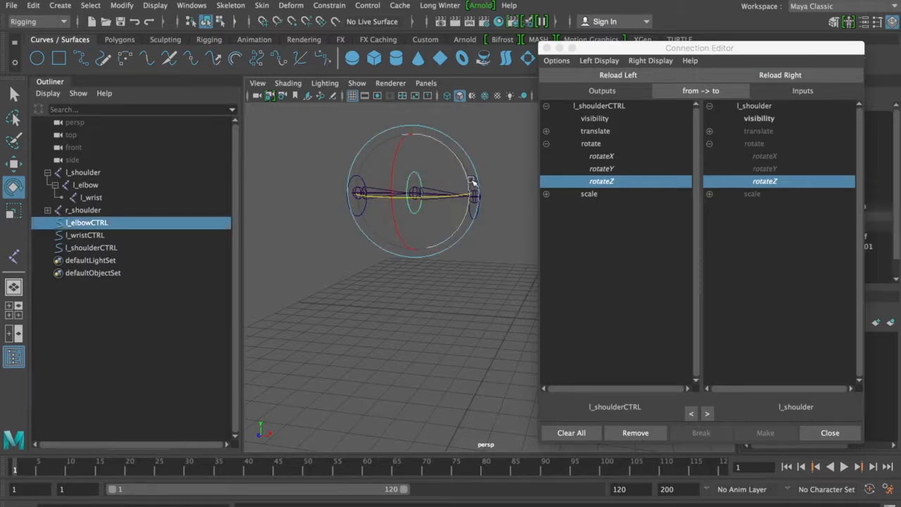
{"action": "key", "text": "q"}
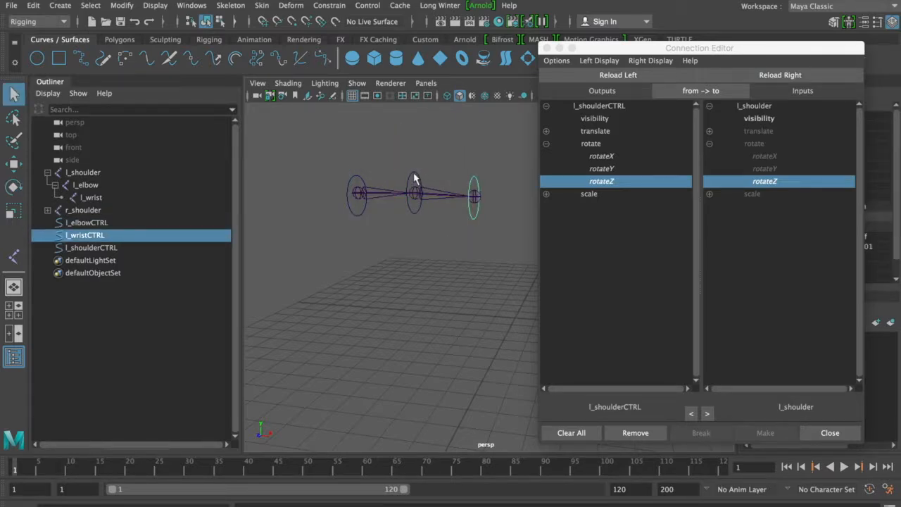
{"action": "left_click", "coordinate": [415, 177]}
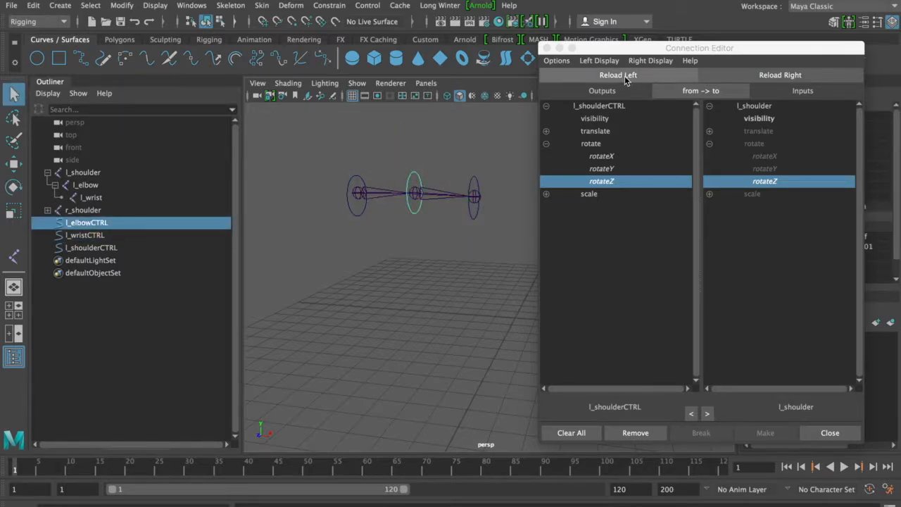
{"action": "left_click", "coordinate": [618, 76]}
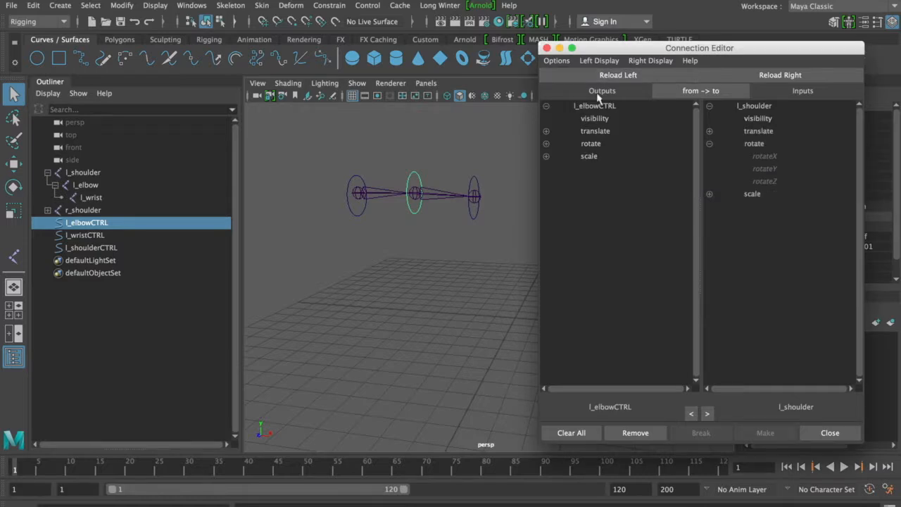
{"action": "left_click", "coordinate": [418, 198]}
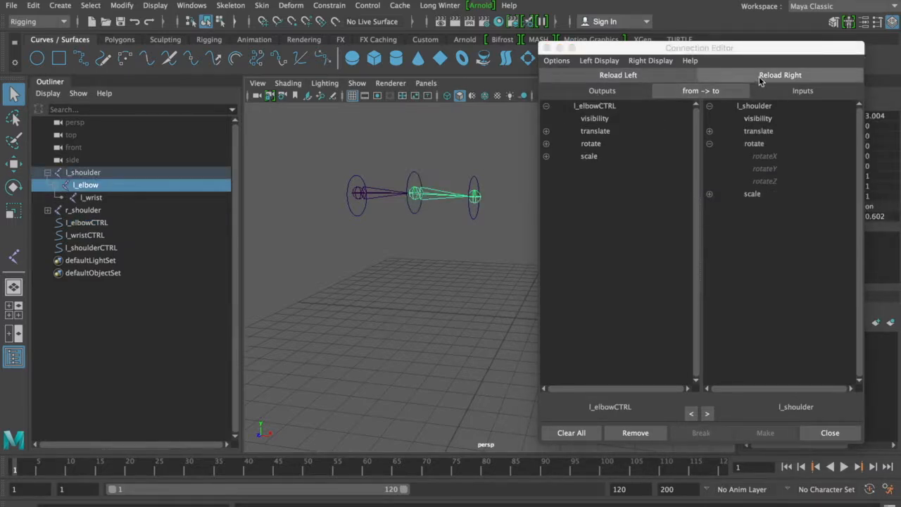
{"action": "left_click", "coordinate": [779, 74]}
Connect rotateX, rotateY and rotateZ of l_elbowCTRL to the matching rotate channels of the l_elbow joint
{"action": "left_click", "coordinate": [546, 143]}
{"action": "left_click", "coordinate": [709, 144]}
{"action": "left_click", "coordinate": [600, 156]}
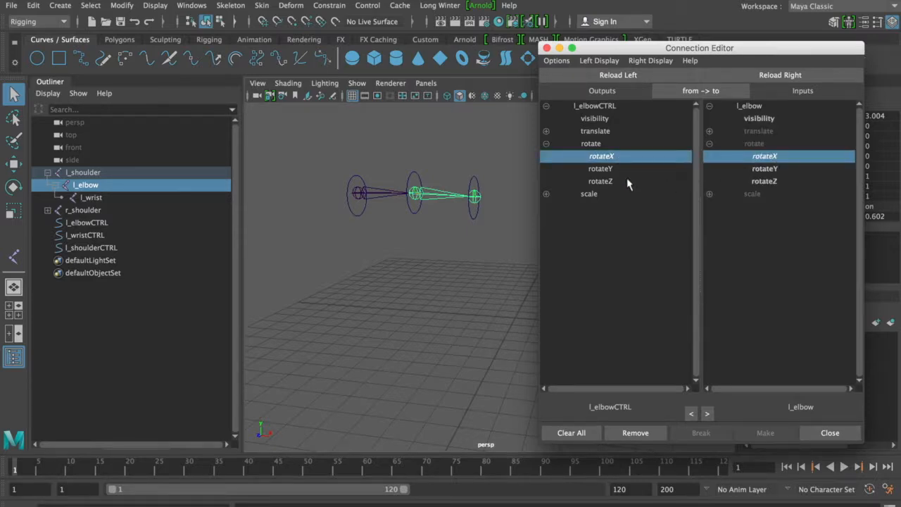
{"action": "left_click", "coordinate": [626, 170]}
{"action": "left_click", "coordinate": [737, 169]}
{"action": "left_click", "coordinate": [619, 182]}
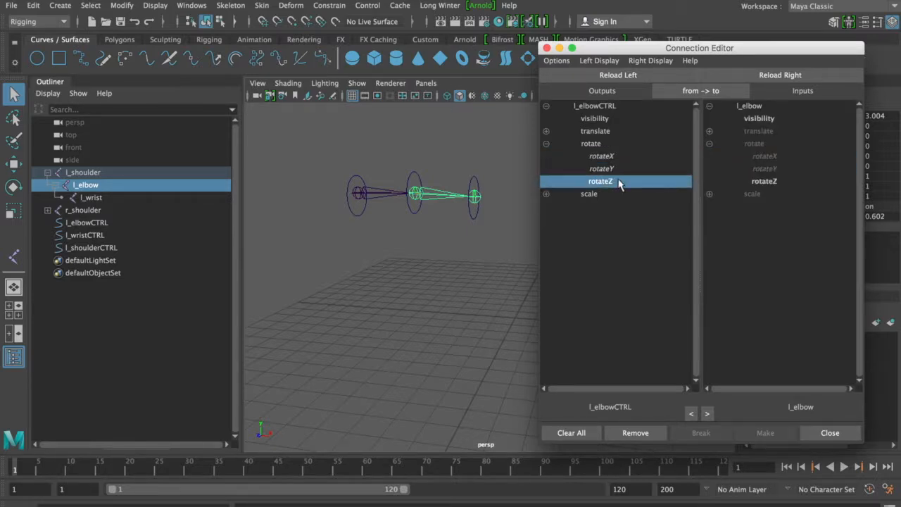
{"action": "left_click", "coordinate": [763, 181]}
{"action": "left_click", "coordinate": [498, 163]}
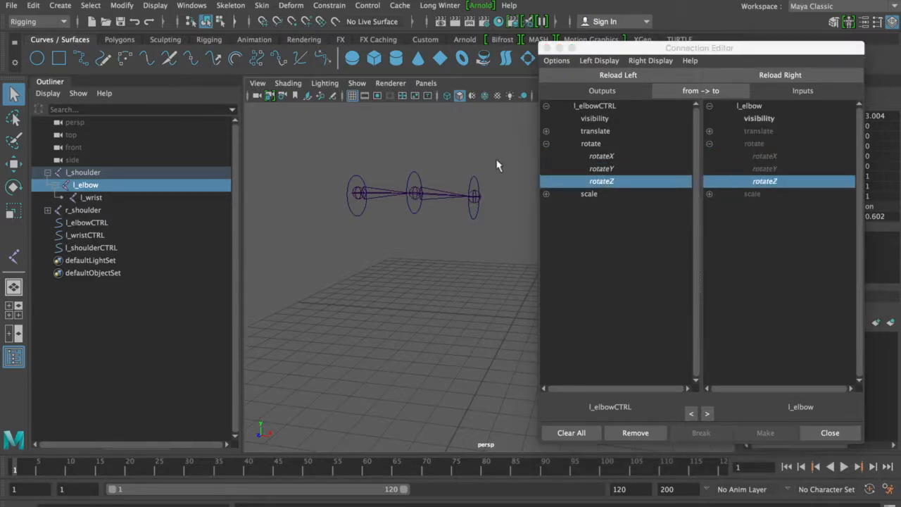
Examine the l_elbow joint's rotate channels in the Channel Box, moving the Connection Editor window aside and back
{"action": "left_click", "coordinate": [423, 194]}
{"action": "left_click_drag", "start_coordinate": [733, 52], "coordinate": [692, 258]}
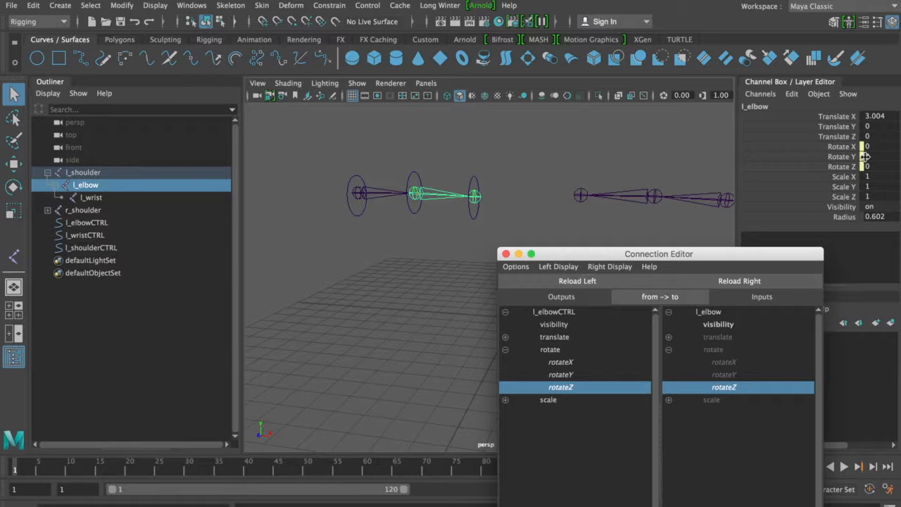
{"action": "left_click_drag", "start_coordinate": [723, 256], "coordinate": [760, 92]}
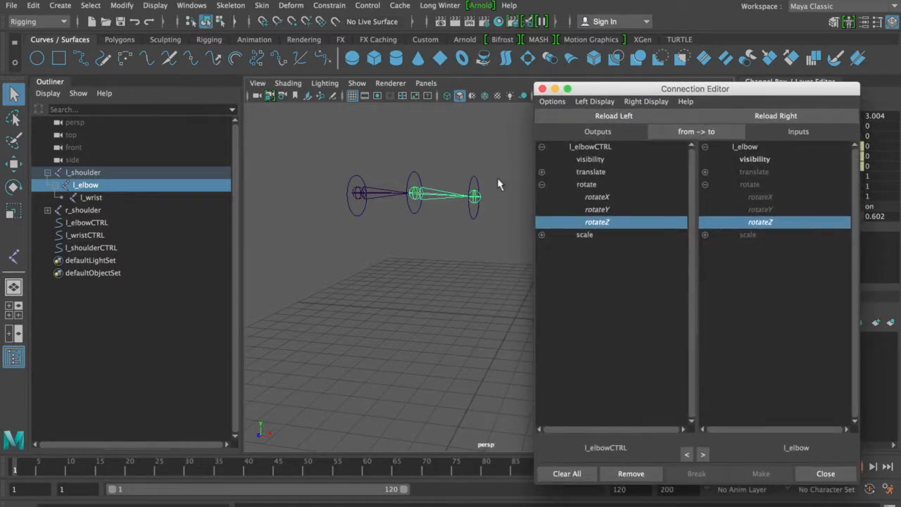
{"action": "left_click", "coordinate": [473, 195]}
{"action": "left_click", "coordinate": [561, 119]}
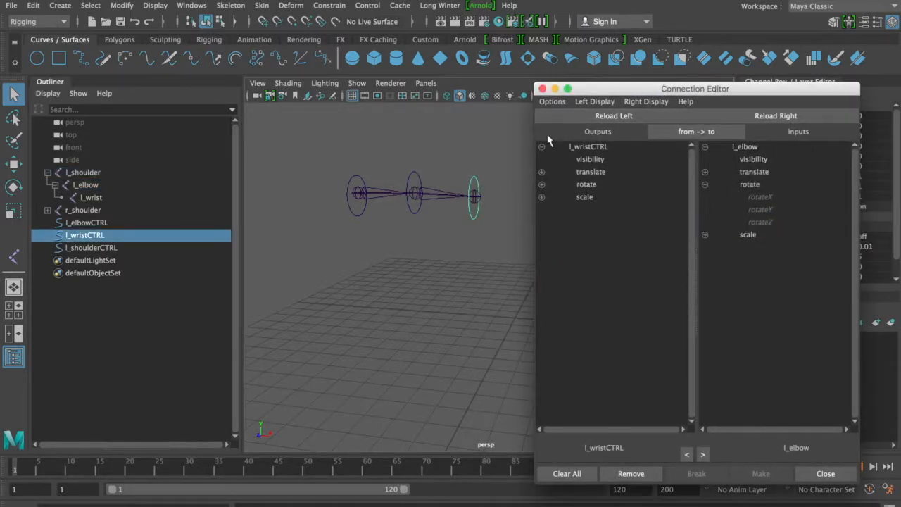
{"action": "left_click", "coordinate": [475, 197]}
{"action": "left_click", "coordinate": [767, 114]}
{"action": "left_click", "coordinate": [572, 185]}
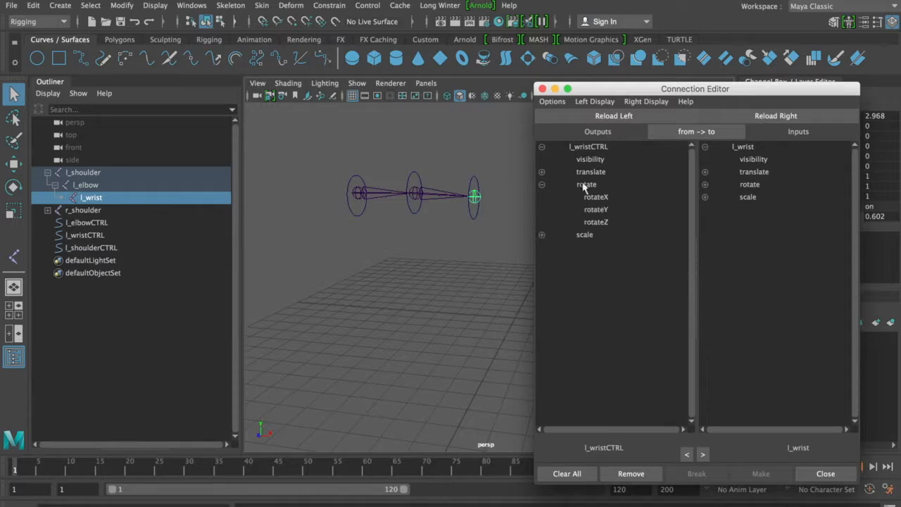
{"action": "left_click", "coordinate": [704, 184]}
{"action": "left_click", "coordinate": [612, 184]}
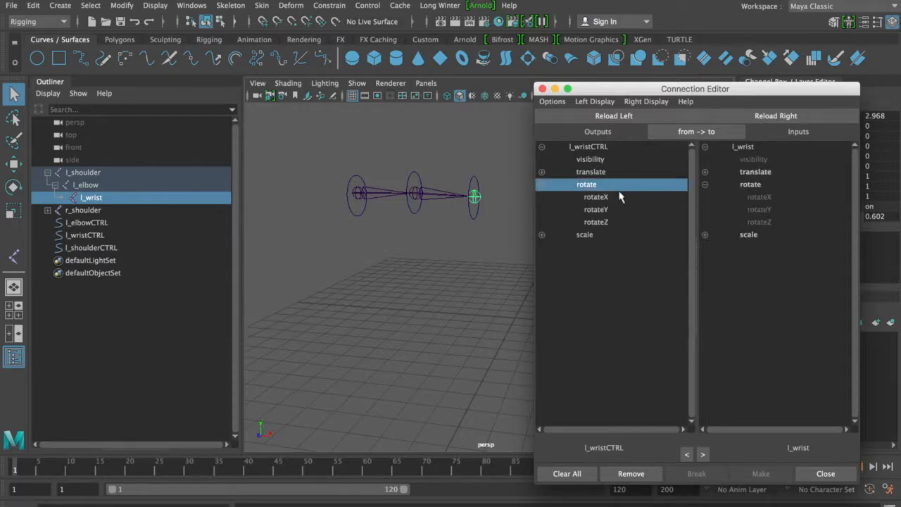
{"action": "left_click", "coordinate": [621, 198]}
{"action": "left_click", "coordinate": [751, 198]}
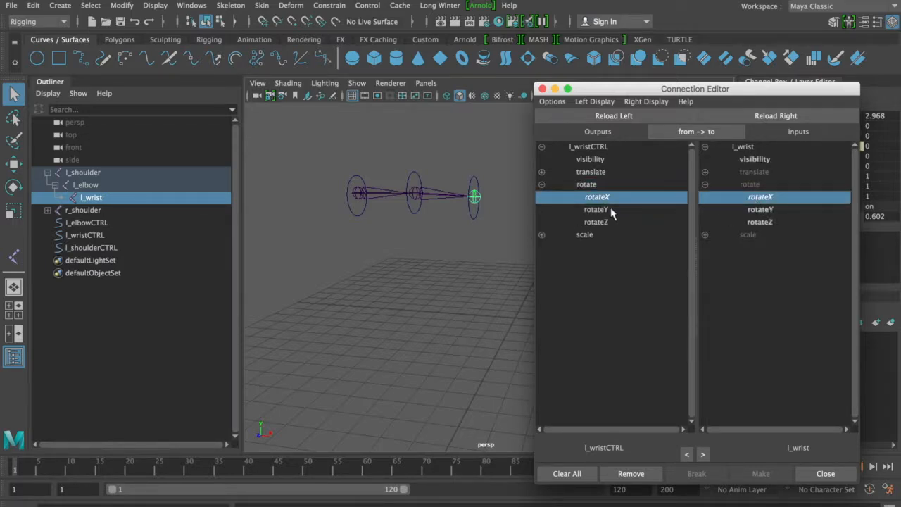
{"action": "key", "text": "ctrl+z"}
{"action": "key", "text": "ctrl+z"}
{"action": "key", "text": "ctrl+z"}
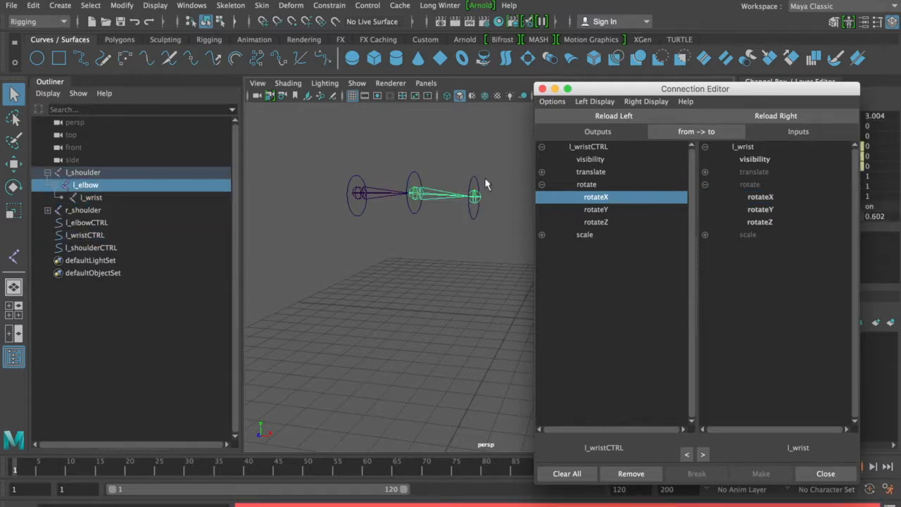
Load l_wristCTRL as the output object and the l_wrist joint as the input object in the Connection Editor
{"action": "left_click", "coordinate": [476, 178]}
{"action": "left_click", "coordinate": [613, 115]}
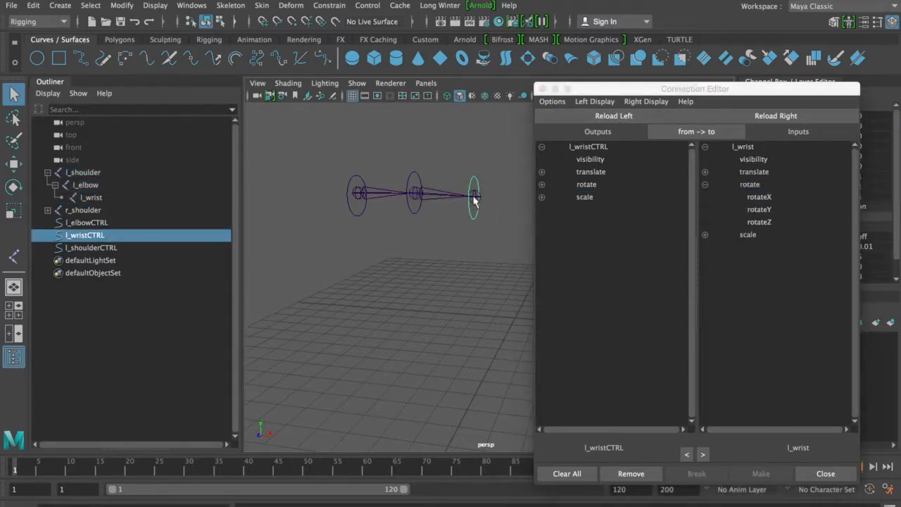
{"action": "left_click", "coordinate": [474, 197]}
{"action": "left_click", "coordinate": [796, 116]}
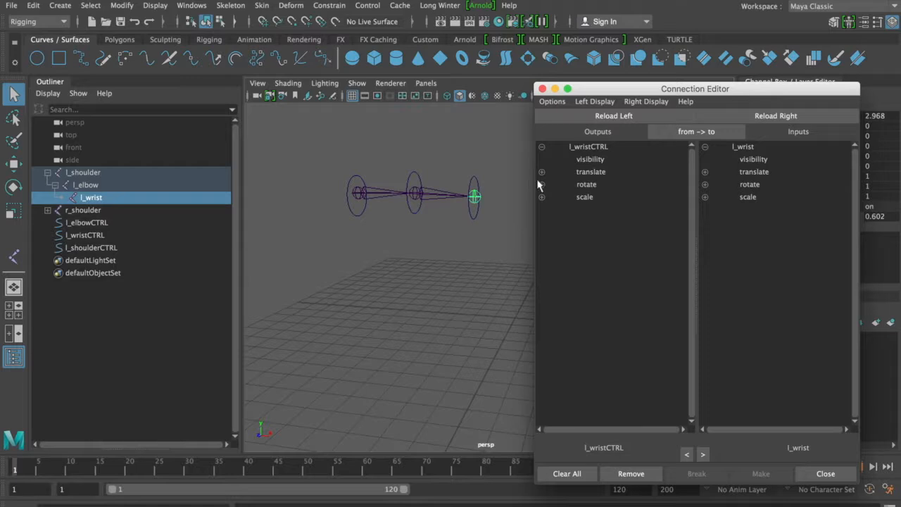
Connect rotateX, rotateY and rotateZ of l_wristCTRL to the matching rotate channels of the l_wrist joint
{"action": "left_click", "coordinate": [542, 185]}
{"action": "left_click", "coordinate": [705, 185]}
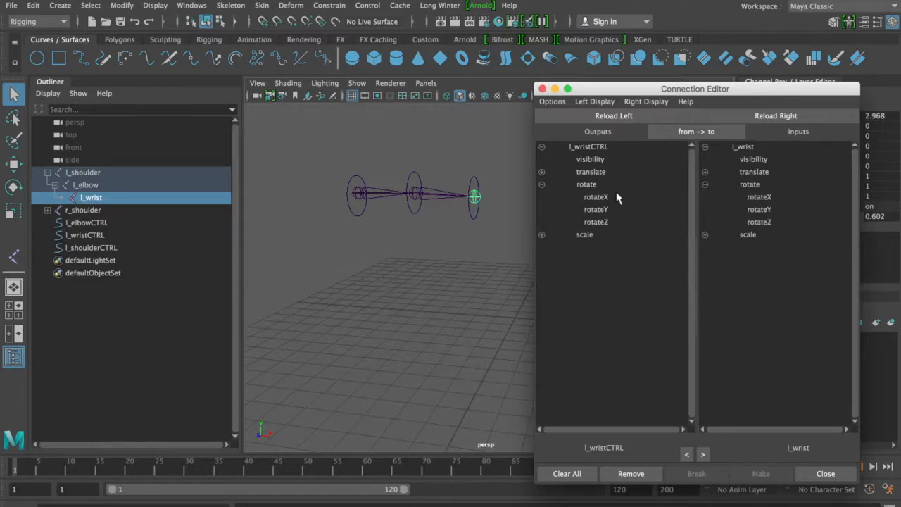
{"action": "left_click", "coordinate": [630, 197]}
{"action": "left_click", "coordinate": [759, 198]}
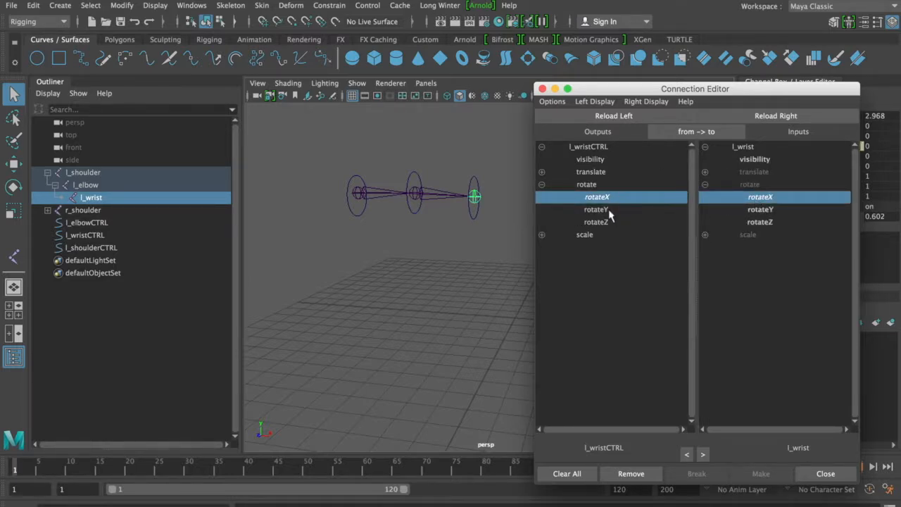
{"action": "left_click", "coordinate": [609, 210]}
{"action": "left_click", "coordinate": [750, 209]}
{"action": "left_click", "coordinate": [641, 224]}
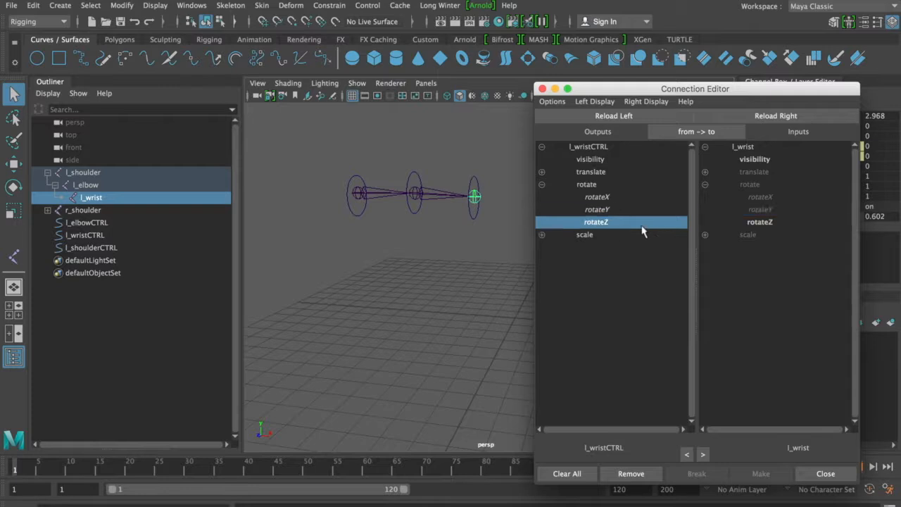
{"action": "left_click", "coordinate": [777, 221]}
Try rotating l_wristCTRL, and move the Connection Editor window aside to uncover the Channel Box
{"action": "left_click", "coordinate": [479, 207]}
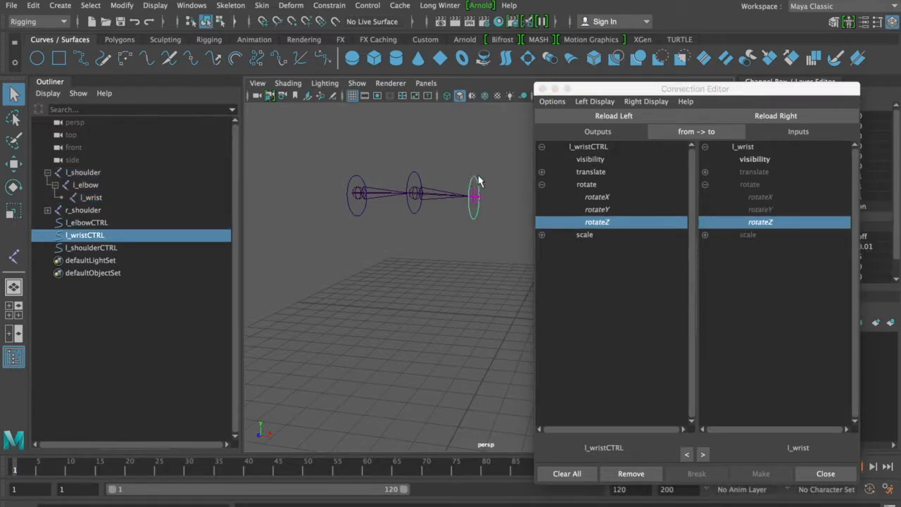
{"action": "key", "text": "e"}
{"action": "left_click_drag", "start_coordinate": [495, 155], "coordinate": [487, 149]}
{"action": "left_click_drag", "start_coordinate": [603, 88], "coordinate": [671, 197]}
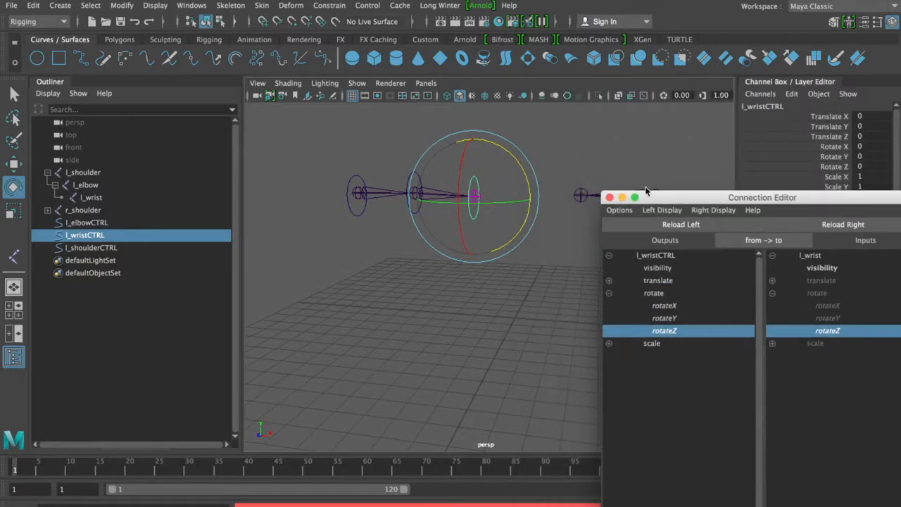
Test the wrist connection by rotating l_wristCTRL twice, undoing each rotation and clearing the selection
{"action": "left_click", "coordinate": [598, 153]}
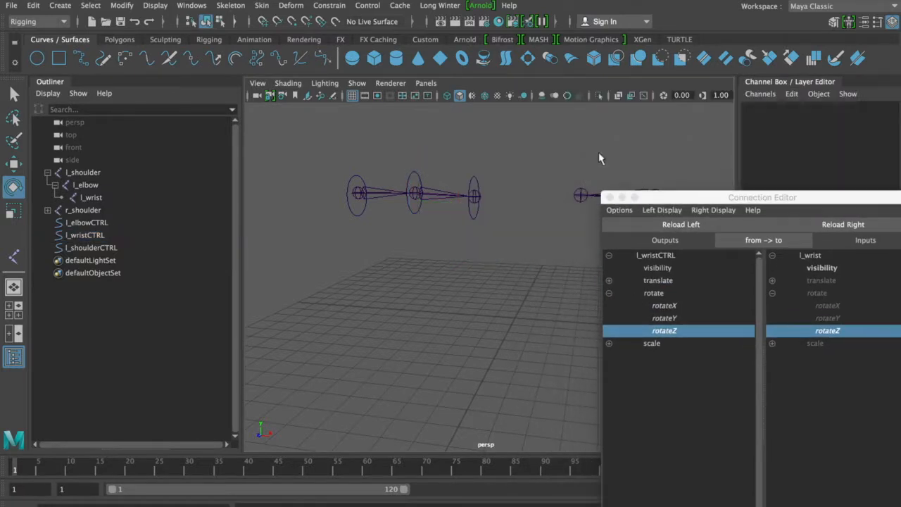
{"action": "left_click", "coordinate": [475, 183]}
{"action": "mouse_move", "coordinate": [482, 137]}
{"action": "left_mouse_down"}
{"action": "mouse_move", "coordinate": [500, 165]}
{"action": "mouse_move", "coordinate": [489, 153]}
{"action": "left_mouse_up"}
{"action": "key", "text": "ctrl+z"}
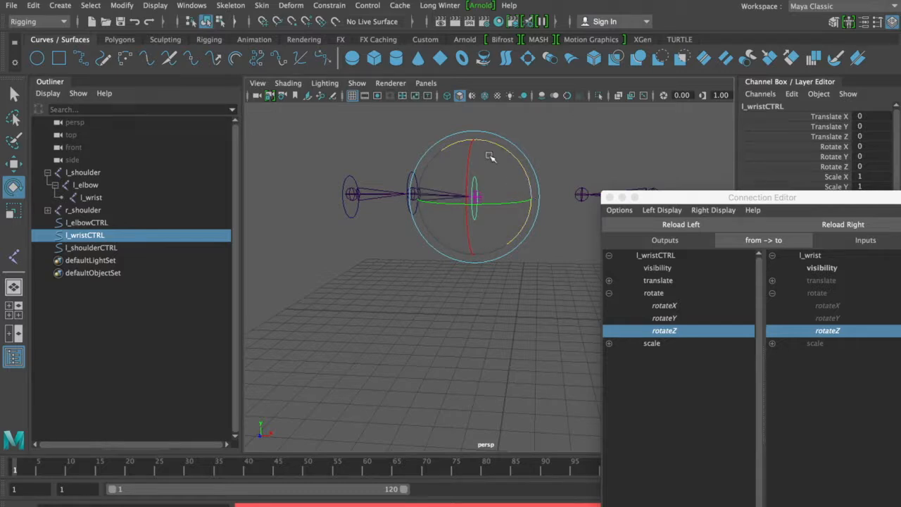
{"action": "left_click_drag", "start_coordinate": [508, 151], "coordinate": [509, 150]}
{"action": "key", "text": "ctrl+z"}
{"action": "key", "text": "q"}
{"action": "left_click", "coordinate": [526, 146]}
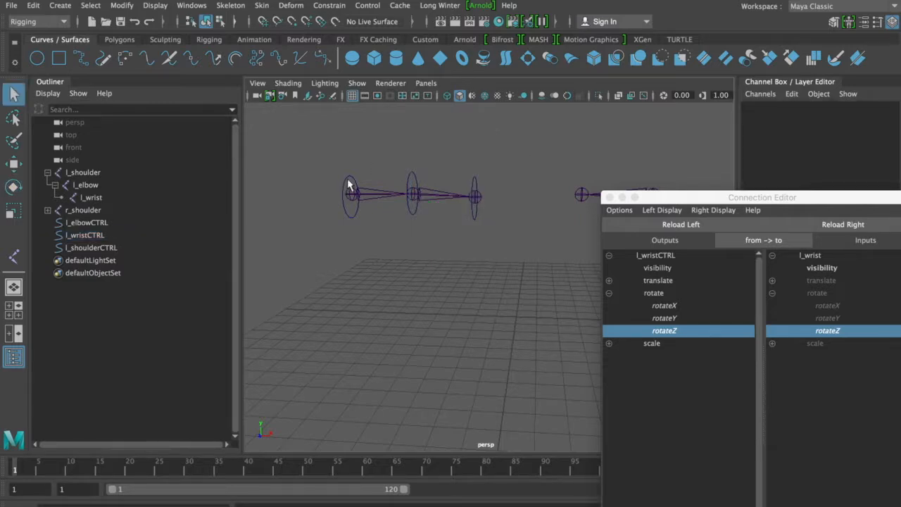
Rotate l_shoulderCTRL by about 42 degrees around Z to raise the left arm chain
{"action": "left_click", "coordinate": [349, 182]}
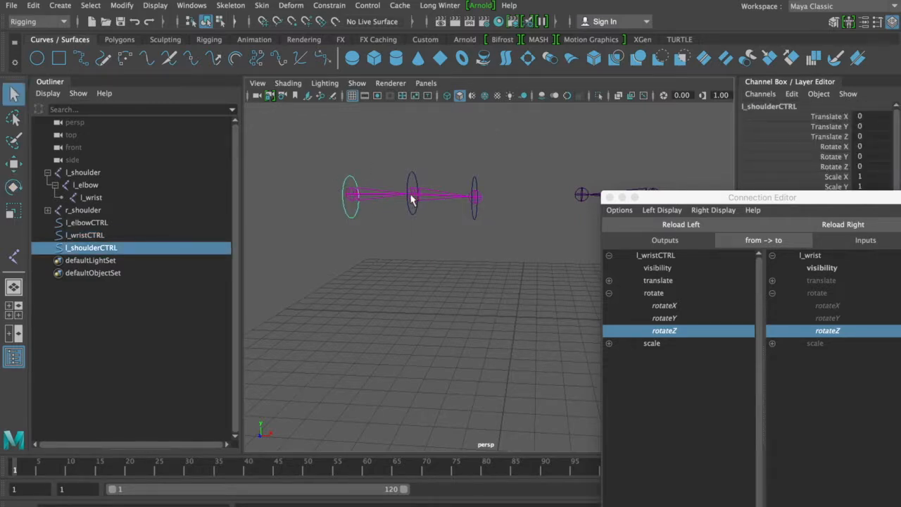
{"action": "key", "text": "e"}
{"action": "left_click_drag", "start_coordinate": [391, 160], "coordinate": [358, 129]}
{"action": "key", "text": "q"}
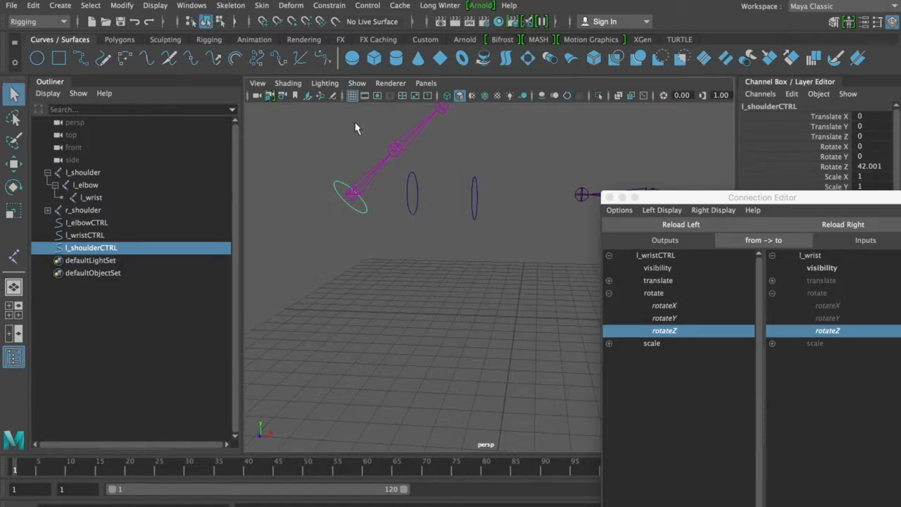
Test rotating l_elbowCTRL while the arm is raised, and undo both the elbow and shoulder rotations
{"action": "left_click", "coordinate": [412, 181]}
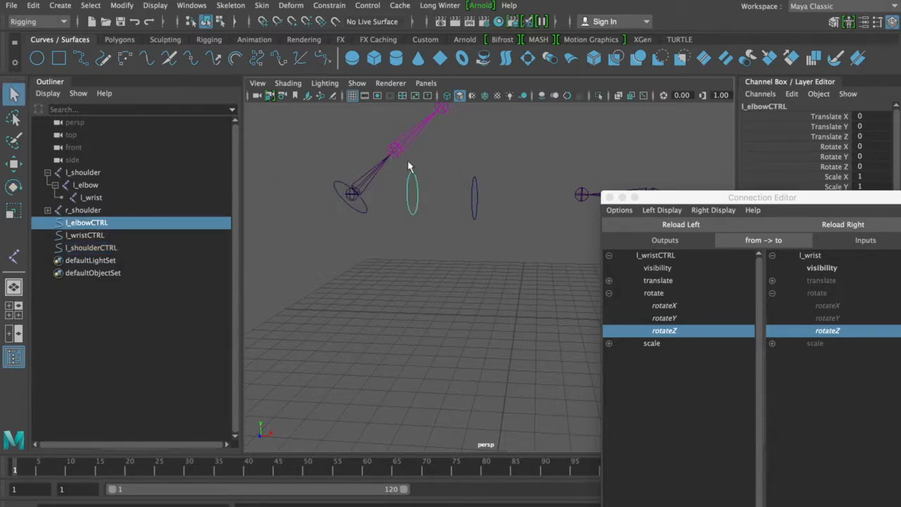
{"action": "key", "text": "e"}
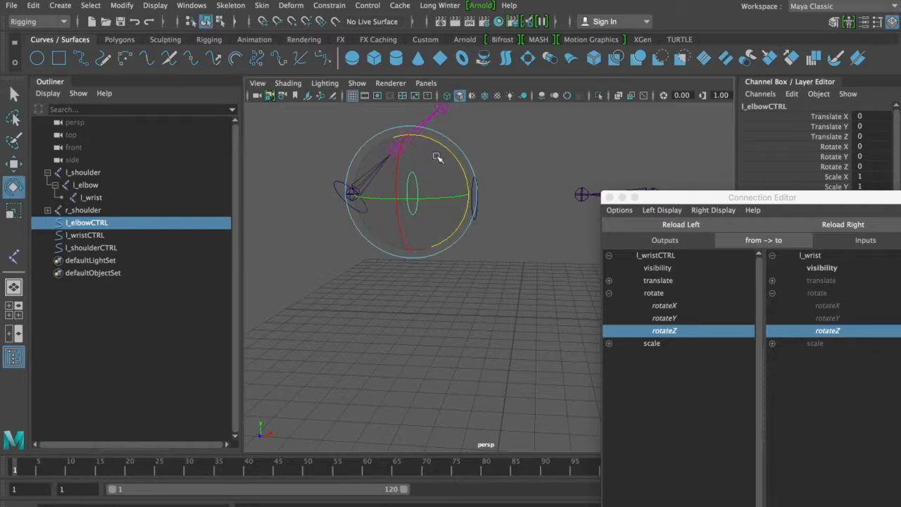
{"action": "mouse_move", "coordinate": [444, 145]}
{"action": "left_mouse_down"}
{"action": "mouse_move", "coordinate": [459, 174]}
{"action": "mouse_move", "coordinate": [435, 152]}
{"action": "mouse_move", "coordinate": [442, 159]}
{"action": "left_mouse_up"}
{"action": "key", "text": "super+z"}
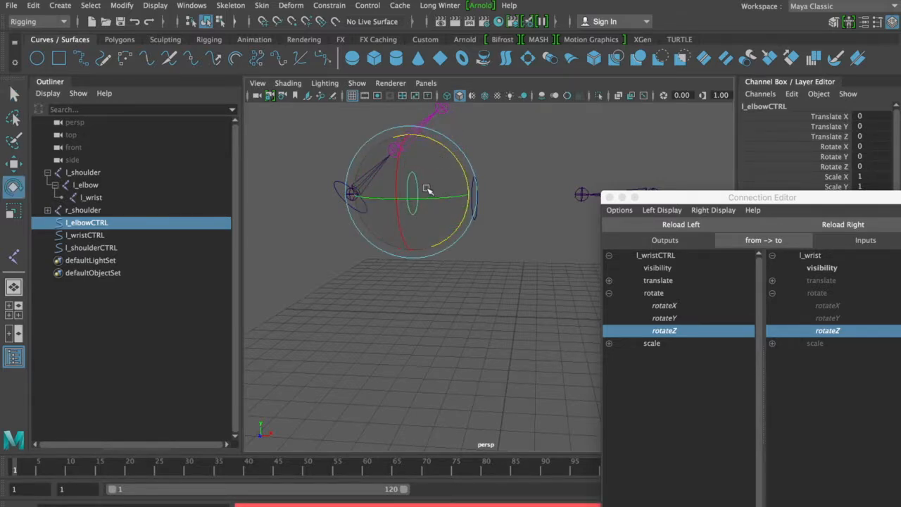
{"action": "key", "text": "super+z"}
{"action": "key", "text": "super+z"}
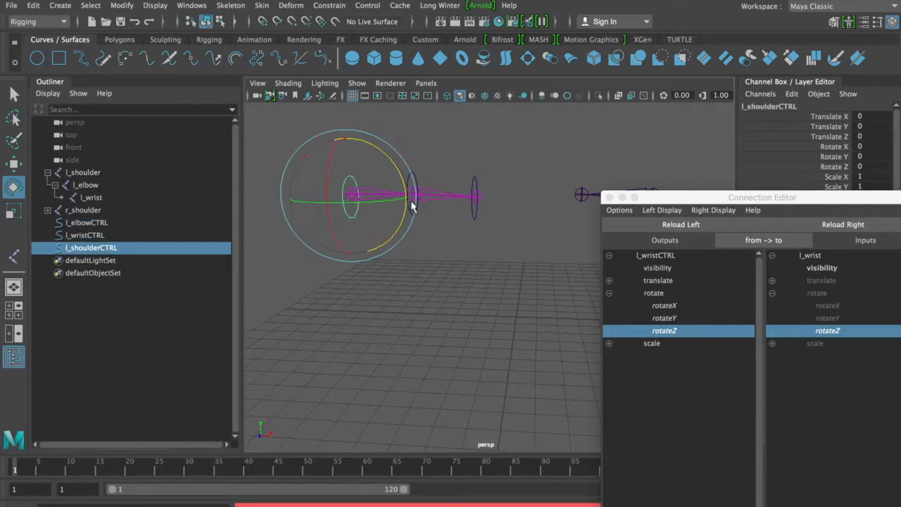
{"action": "left_click", "coordinate": [443, 168]}
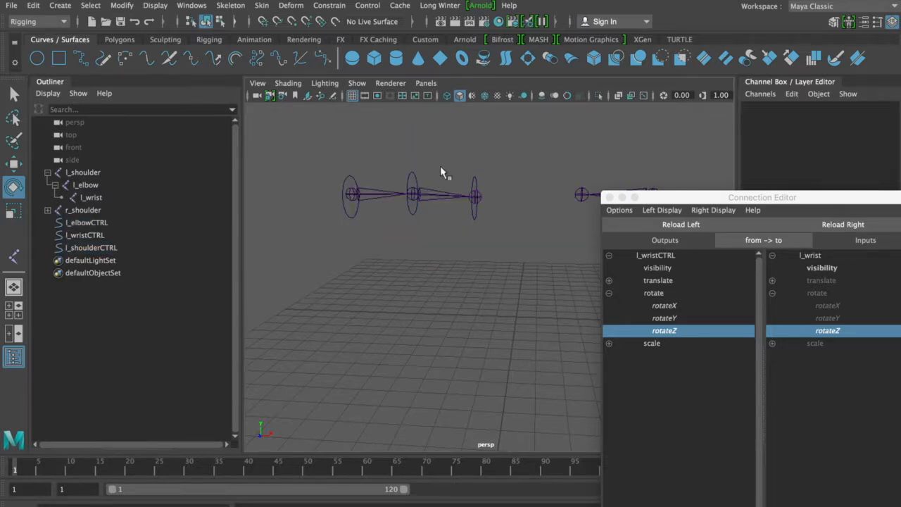
{"action": "key", "text": "q"}
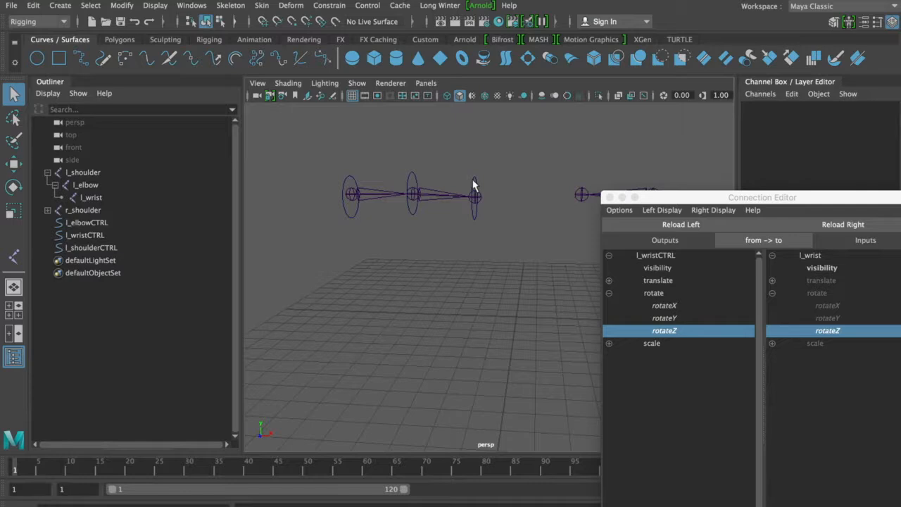
Parent l_wristCTRL under l_elbowCTRL and l_elbowCTRL under l_shoulderCTRL, and expand the control hierarchy in the Outliner
{"action": "left_click", "coordinate": [346, 185]}
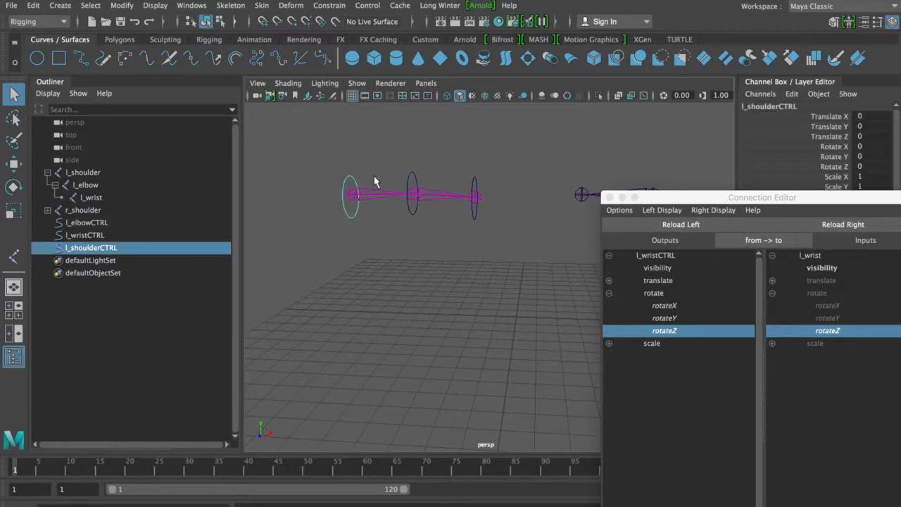
{"action": "left_click", "coordinate": [413, 179]}
{"action": "left_click", "coordinate": [475, 185]}
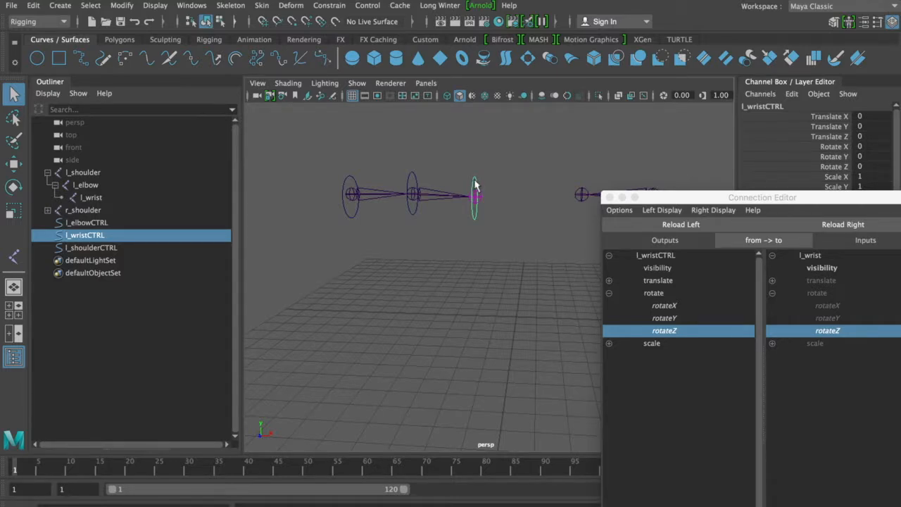
{"action": "left_click", "coordinate": [412, 181]}
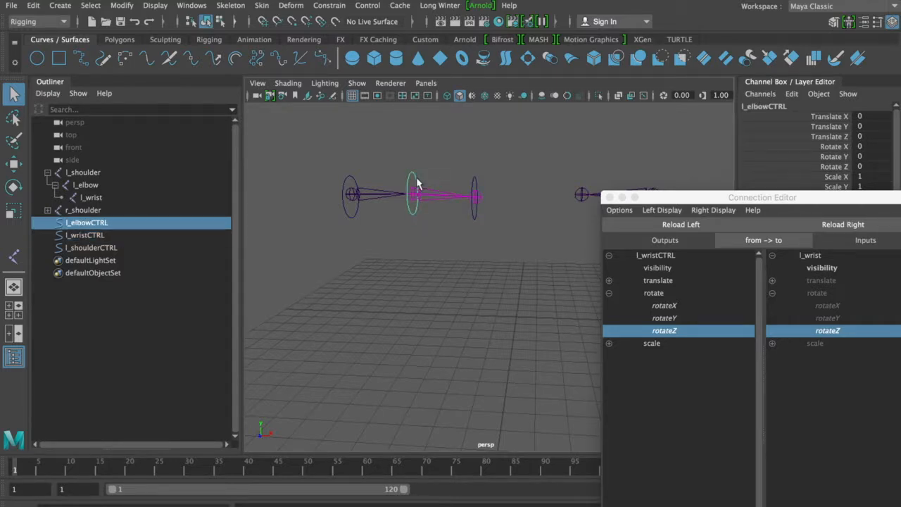
{"action": "left_click", "coordinate": [473, 184]}
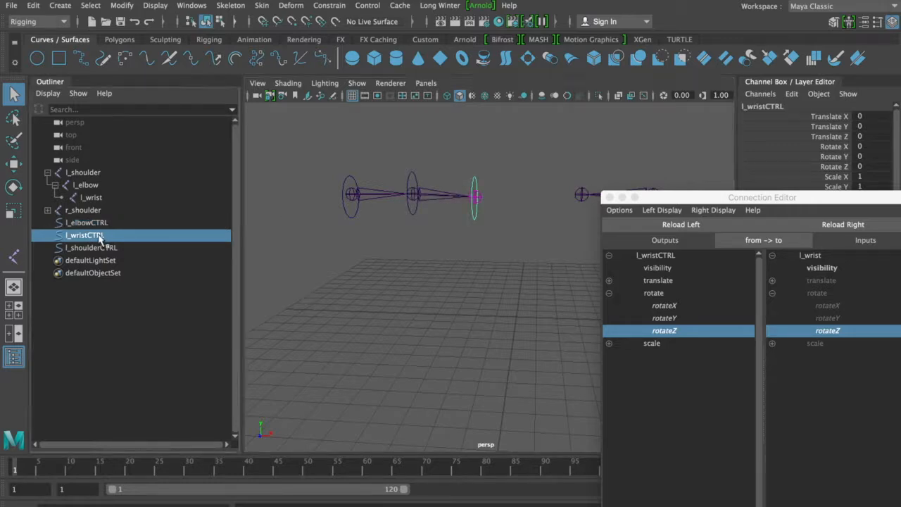
{"action": "mouse_move", "coordinate": [99, 235]}
{"action": "middle_mouse_down"}
{"action": "mouse_move", "coordinate": [98, 223]}
{"action": "mouse_move", "coordinate": [90, 238]}
{"action": "middle_mouse_up"}
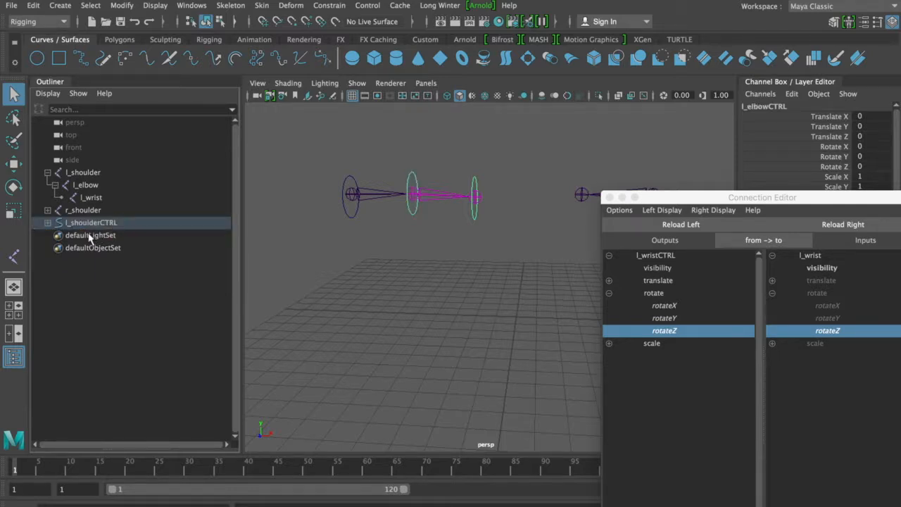
{"action": "left_click", "coordinate": [48, 223]}
{"action": "left_click", "coordinate": [56, 235]}
{"action": "left_click", "coordinate": [56, 235]}
{"action": "left_click", "coordinate": [56, 235]}
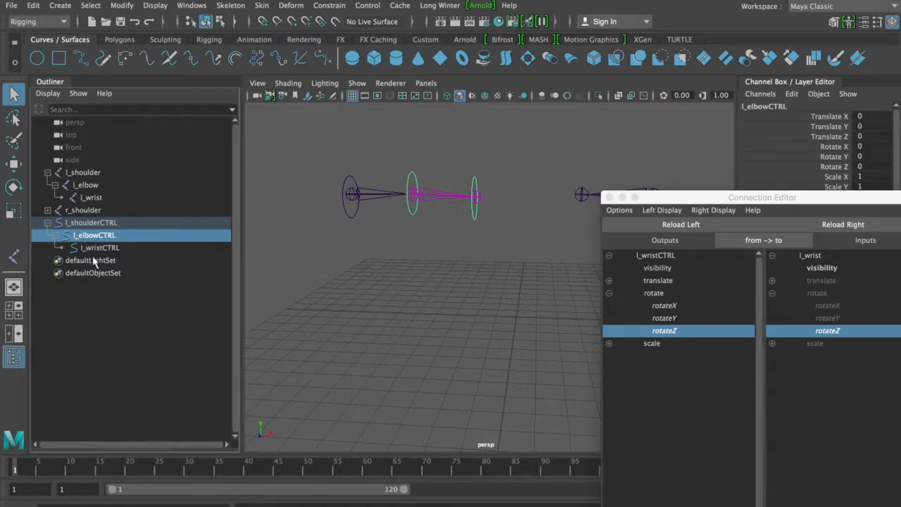
Test the control hierarchy by rotating l_shoulderCTRL about Z and l_elbowCTRL to about -47.8 degrees in Z, and undo both rotations
{"action": "left_click", "coordinate": [352, 184]}
{"action": "key", "text": "e"}
{"action": "left_click_drag", "start_coordinate": [386, 147], "coordinate": [359, 135]}
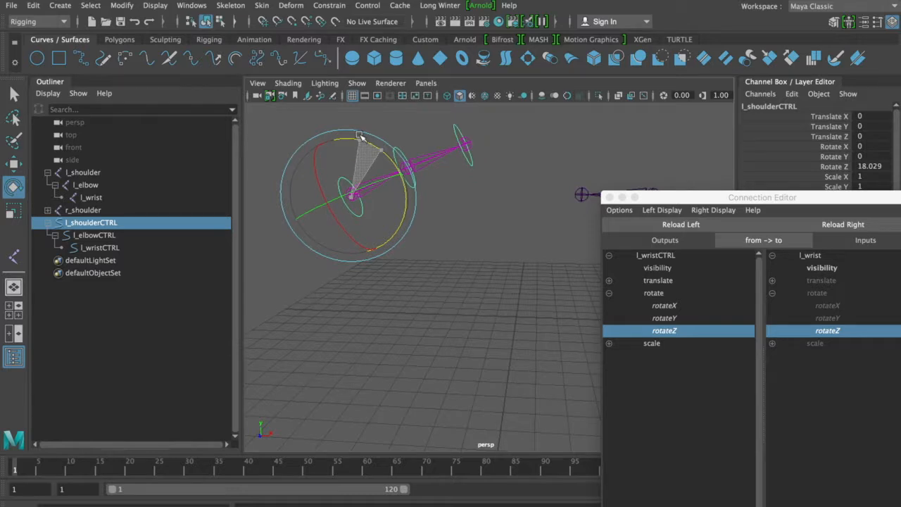
{"action": "left_click_drag", "start_coordinate": [359, 135], "coordinate": [343, 138]}
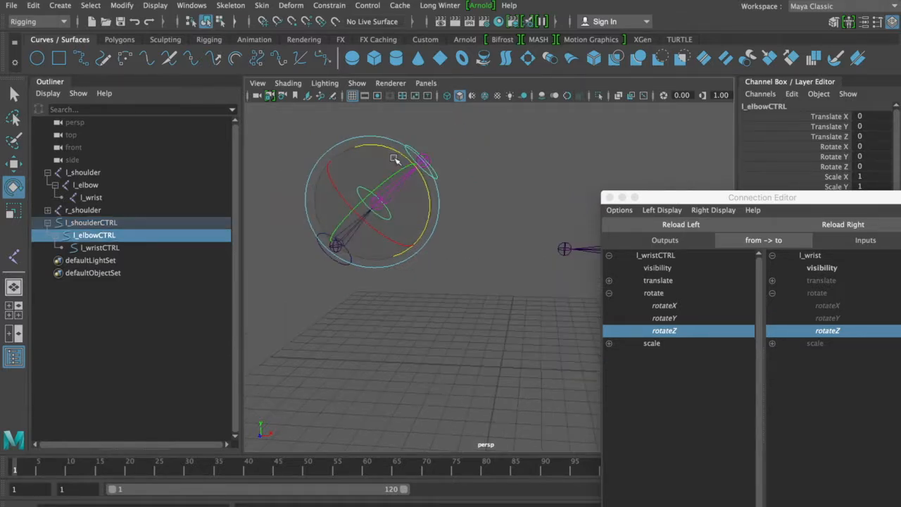
{"action": "left_click_drag", "start_coordinate": [395, 159], "coordinate": [439, 201]}
{"action": "key", "text": "q"}
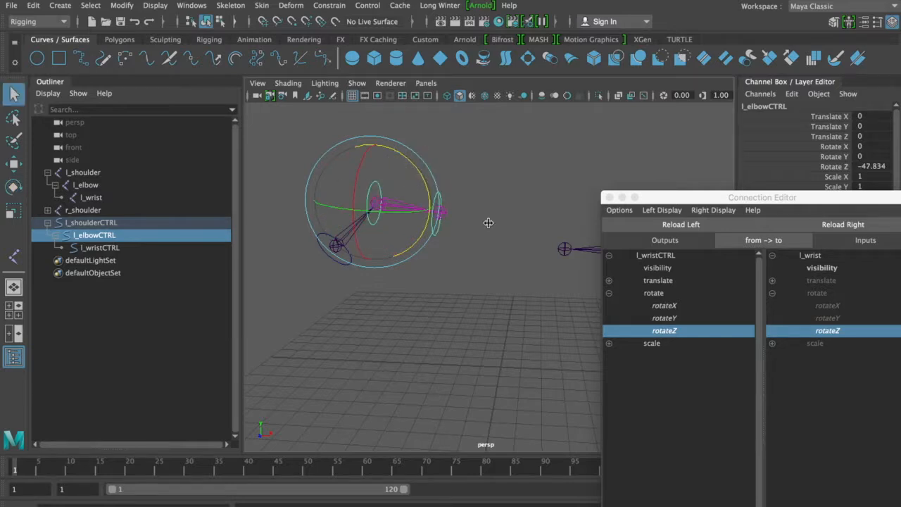
{"action": "key", "text": "ctrl+z"}
{"action": "key", "text": "ctrl+z"}
{"action": "left_click", "coordinate": [509, 234]}
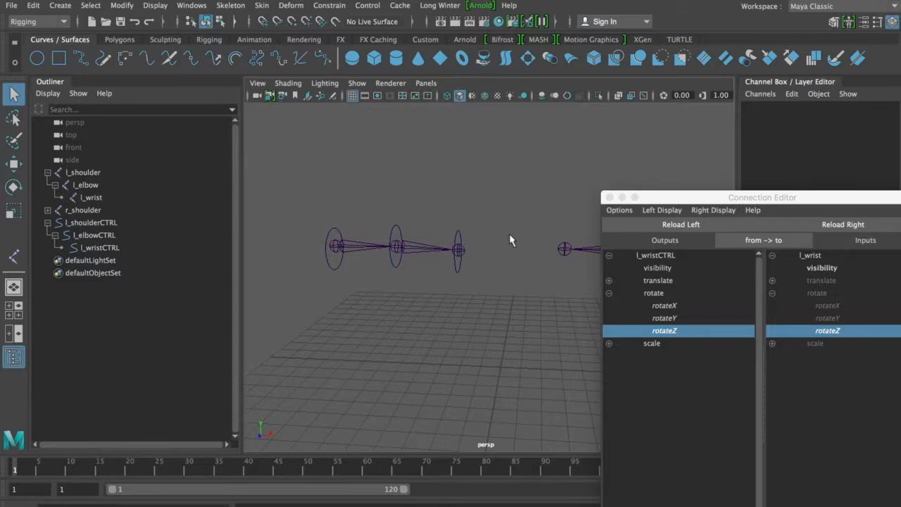
Test rotating l_shoulderCTRL to about 23.3 degrees and l_elbowCTRL to about -33.4 degrees in Y, and undo both rotations
{"action": "left_click", "coordinate": [337, 235]}
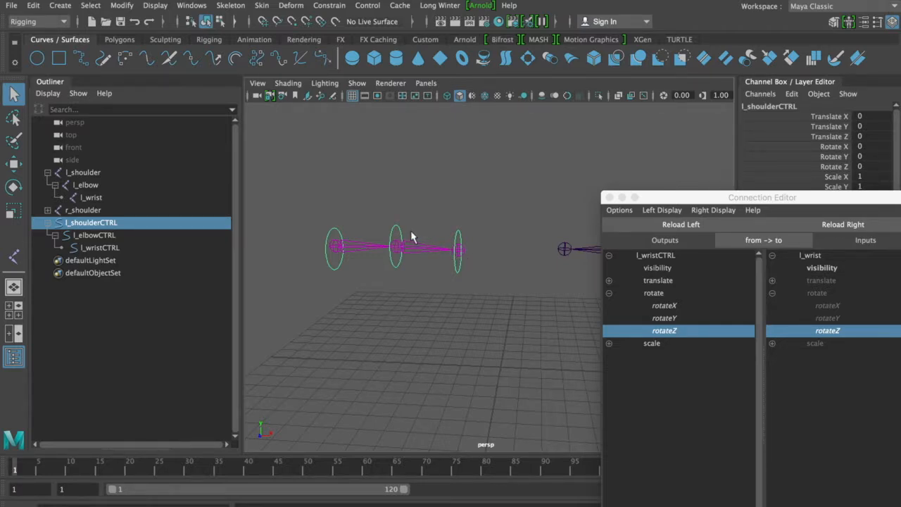
{"action": "key", "text": "e"}
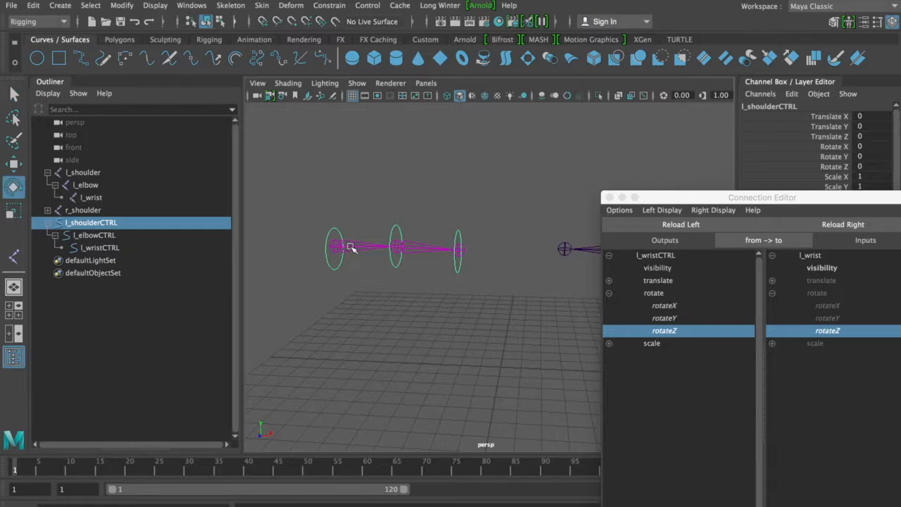
{"action": "mouse_move", "coordinate": [350, 253]}
{"action": "left_mouse_down"}
{"action": "mouse_move", "coordinate": [358, 260]}
{"action": "mouse_move", "coordinate": [350, 261]}
{"action": "left_mouse_up"}
{"action": "key", "text": "ctrl+z"}
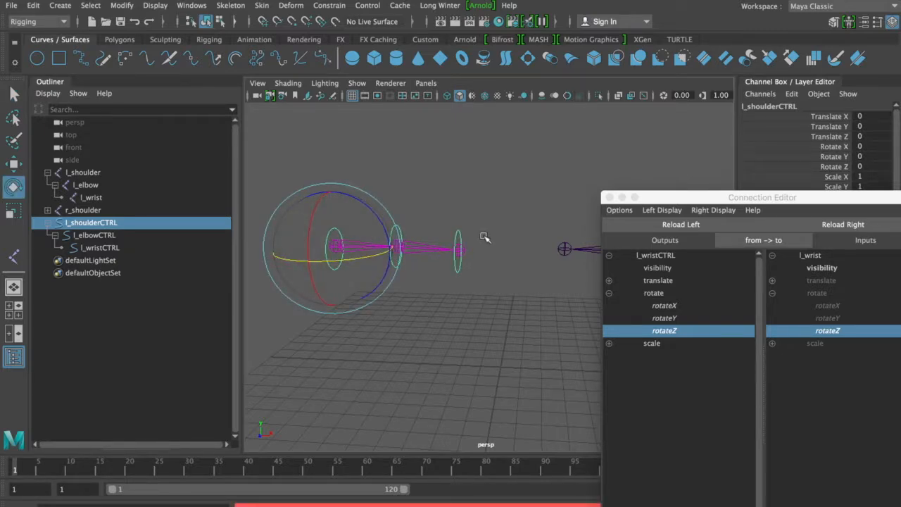
{"action": "left_click_drag", "start_coordinate": [352, 258], "coordinate": [372, 255]}
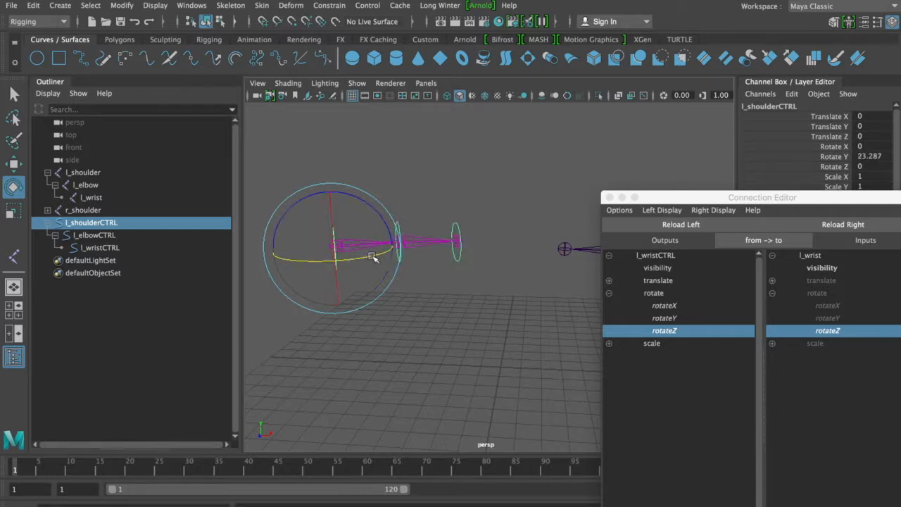
{"action": "key", "text": "q"}
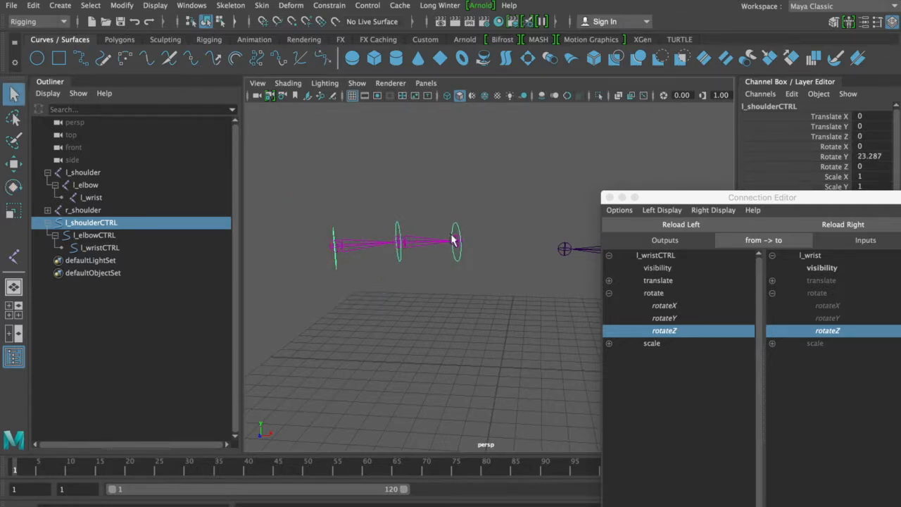
{"action": "key", "text": "e"}
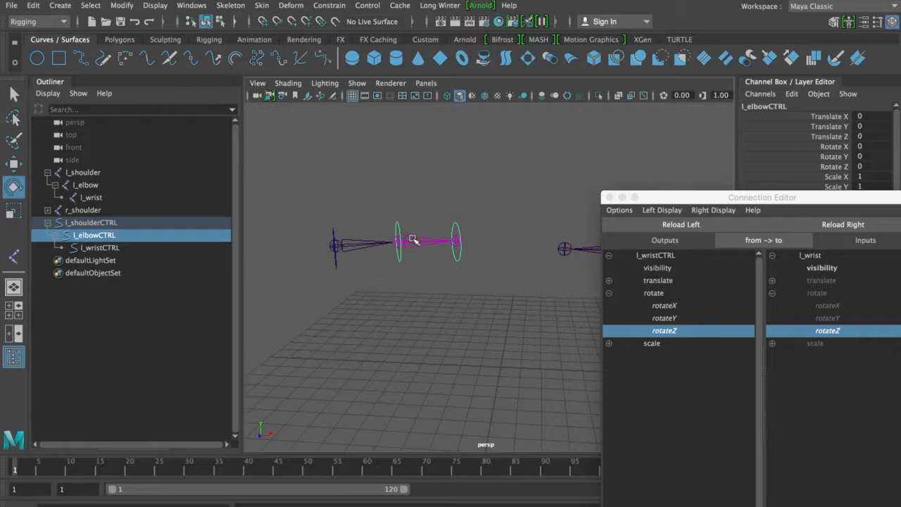
{"action": "left_click_drag", "start_coordinate": [425, 249], "coordinate": [393, 257]}
{"action": "key", "text": "q"}
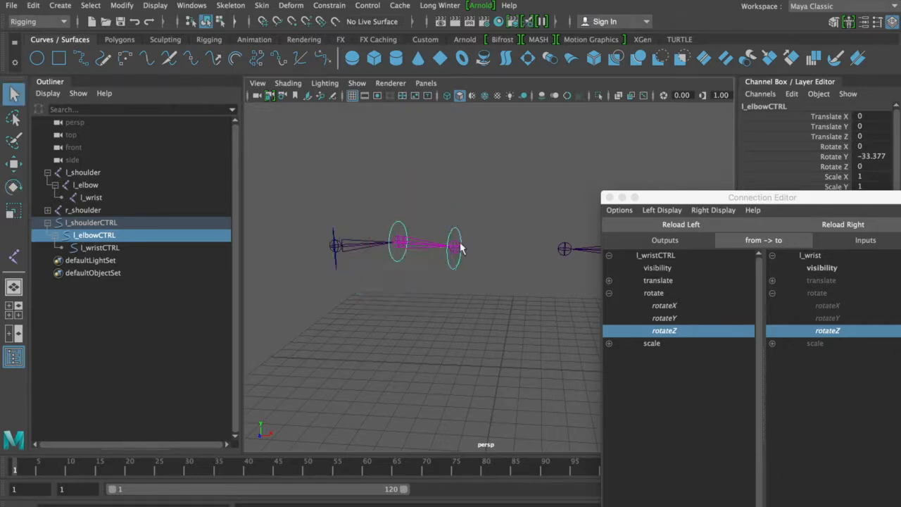
{"action": "key", "text": "super+z"}
{"action": "key", "text": "super+z"}
{"action": "key", "text": "super+z"}
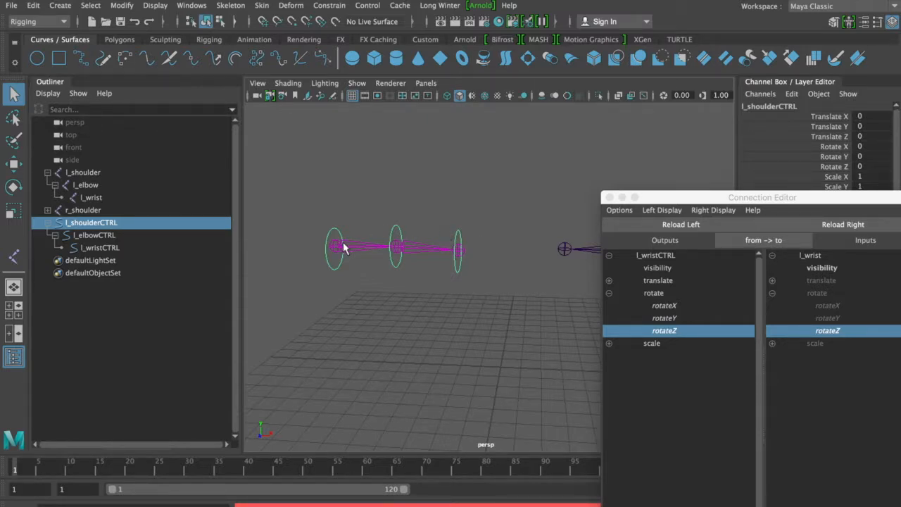
Rotate the r_shoulder joint to about -29.9 degrees in Z to lower the right arm chain
{"action": "left_click", "coordinate": [513, 183]}
{"action": "left_click_drag", "start_coordinate": [527, 183], "coordinate": [502, 167], "text": "alt"}
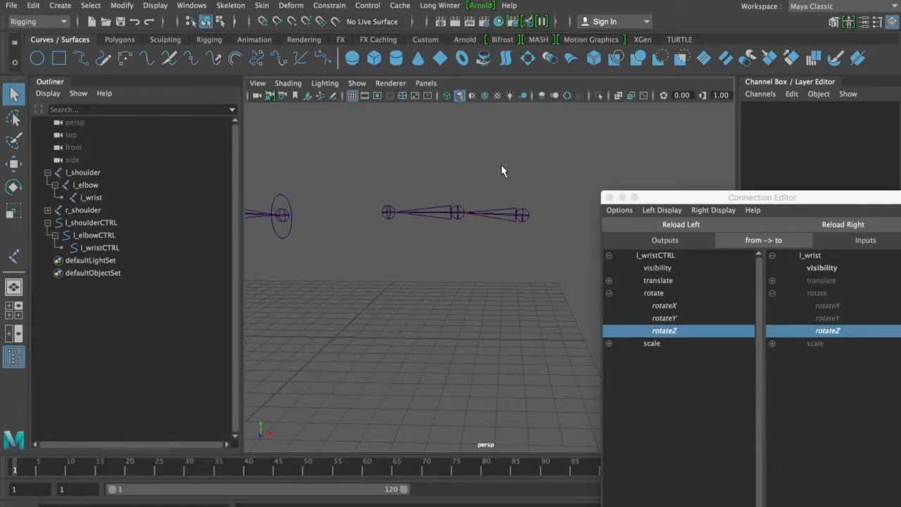
{"action": "left_click", "coordinate": [388, 212]}
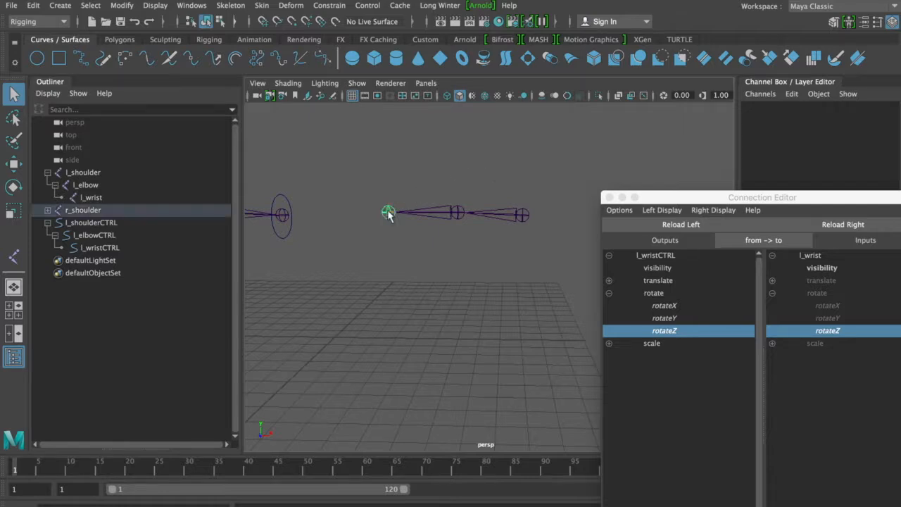
{"action": "left_click", "coordinate": [458, 214]}
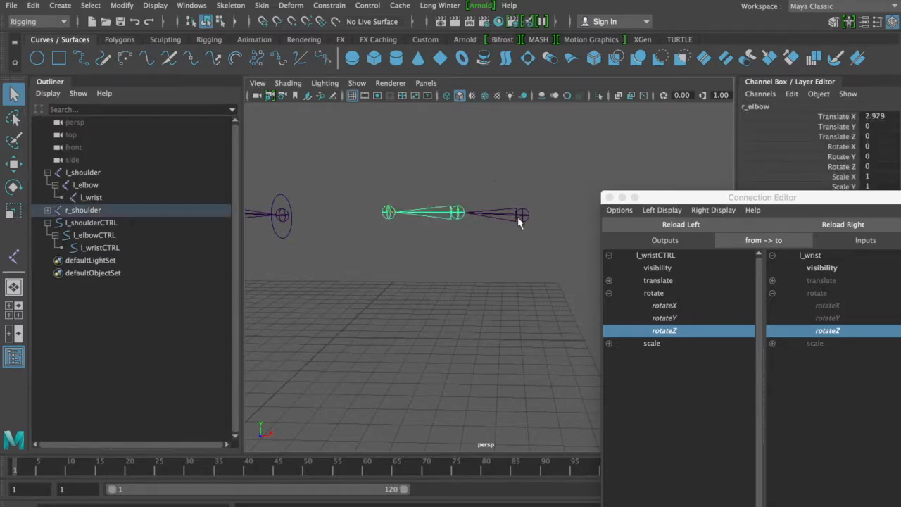
{"action": "left_click", "coordinate": [523, 215]}
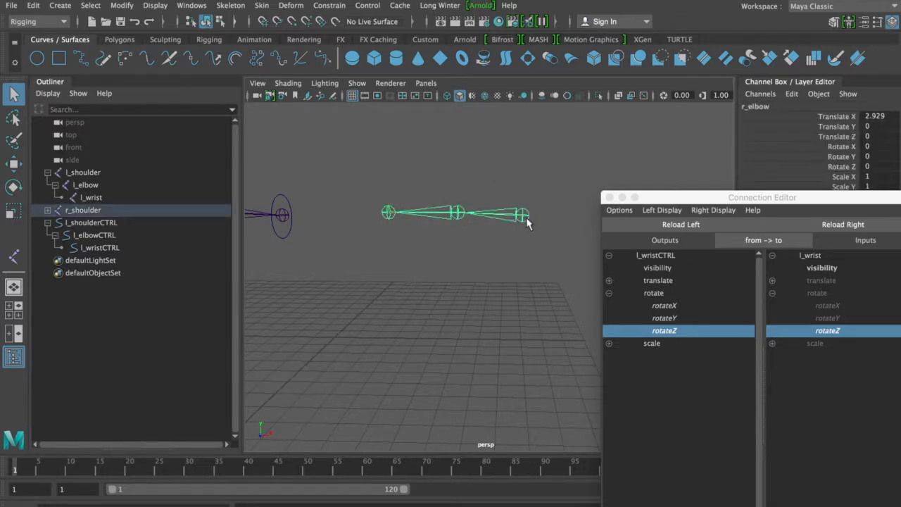
{"action": "left_click", "coordinate": [391, 213]}
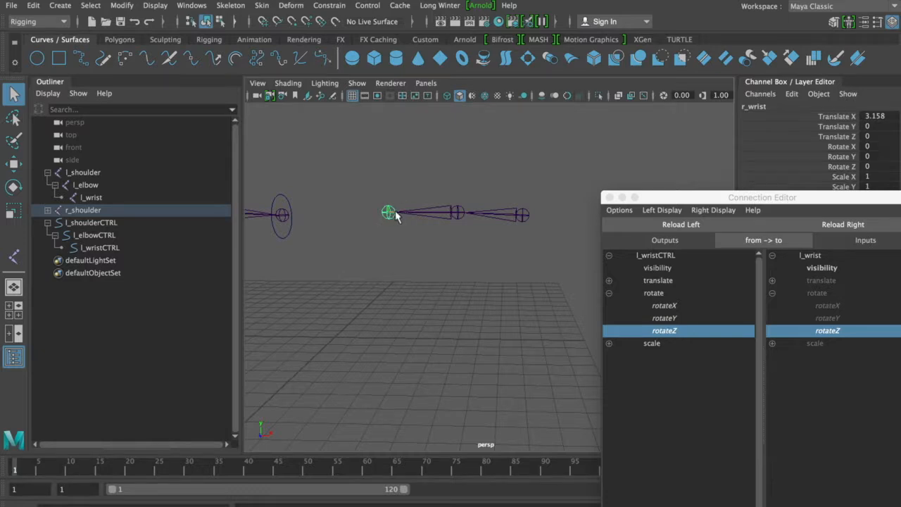
{"action": "left_click", "coordinate": [521, 216]}
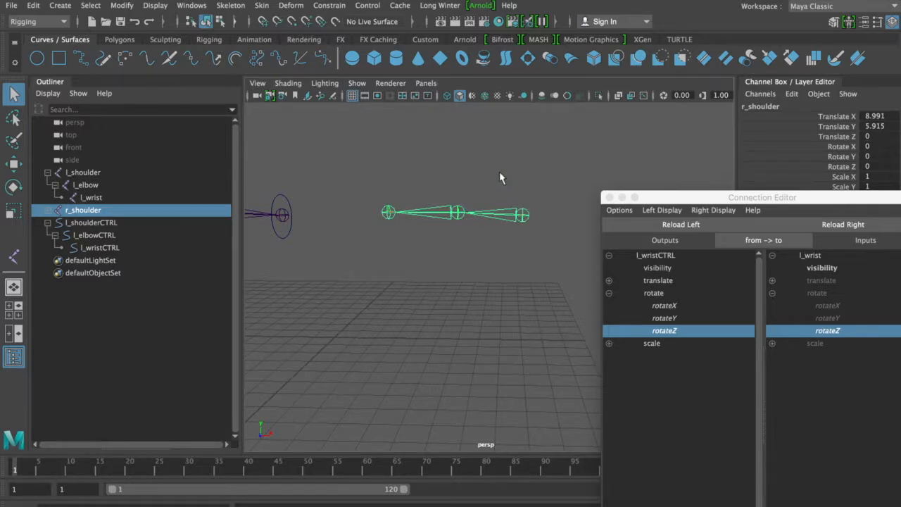
{"action": "key", "text": "e"}
{"action": "left_click_drag", "start_coordinate": [494, 164], "coordinate": [451, 217]}
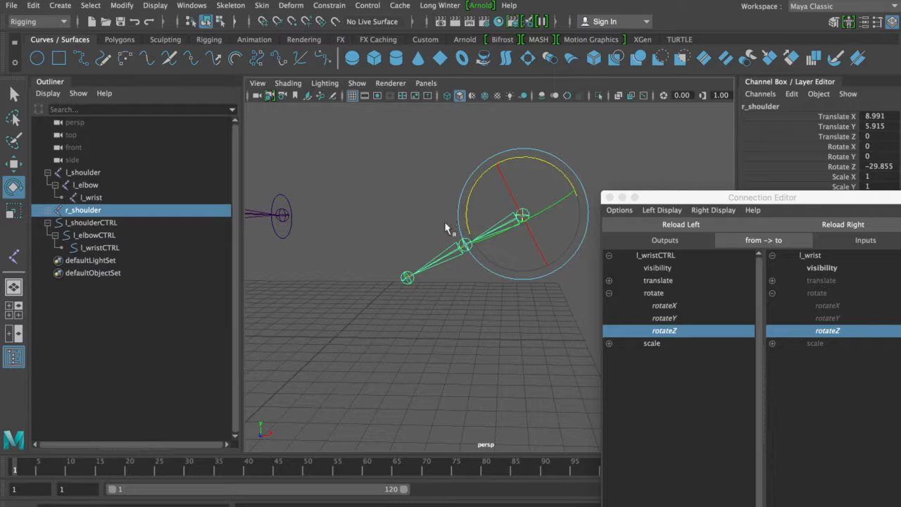
Rotate the r_elbow joint to about 49.5 degrees in Z to bend the right forearm upward
{"action": "key", "text": "q"}
{"action": "left_click", "coordinate": [465, 245]}
{"action": "key", "text": "e"}
{"action": "left_click_drag", "start_coordinate": [464, 185], "coordinate": [533, 212]}
{"action": "key", "text": "q"}
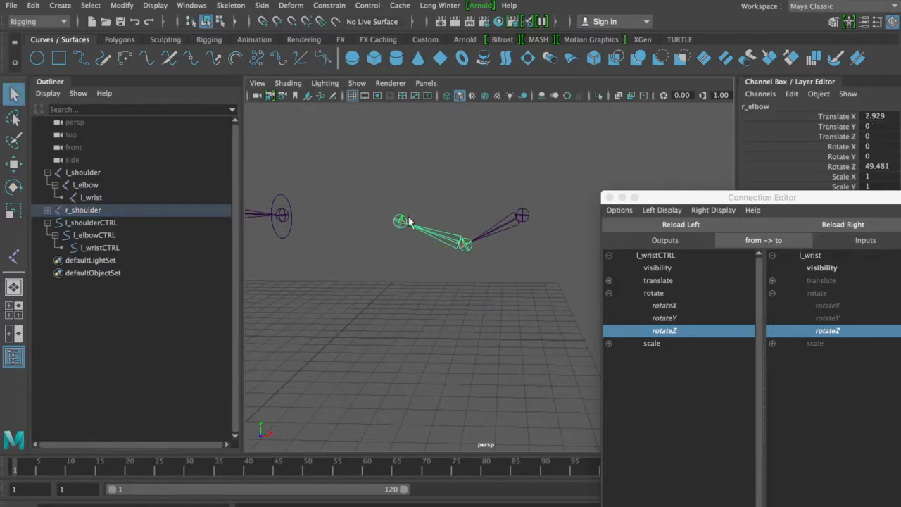
Set the preferred angle of the right arm chain from r_shoulder in its bent pose
{"action": "left_click_drag", "start_coordinate": [358, 188], "coordinate": [405, 194], "text": "alt"}
{"action": "left_click", "coordinate": [531, 214]}
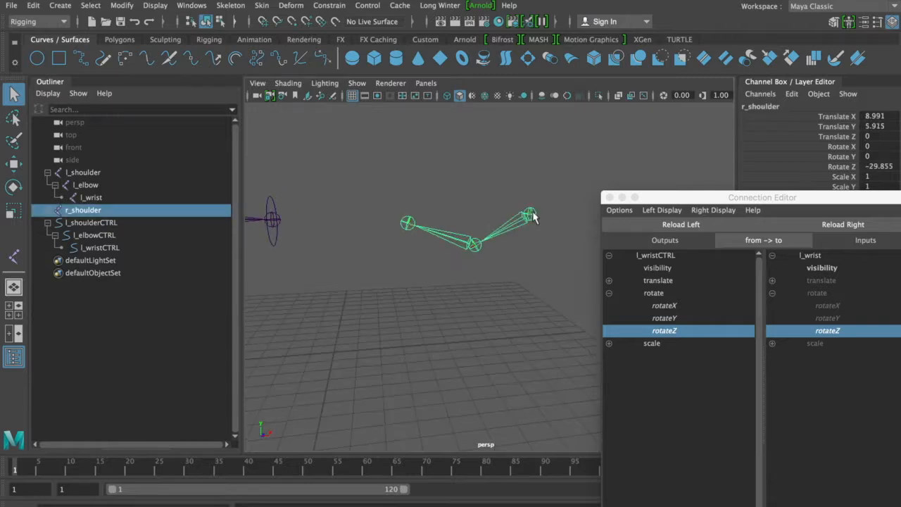
{"action": "left_click", "coordinate": [475, 245]}
{"action": "left_click_drag", "start_coordinate": [458, 187], "coordinate": [494, 213], "text": "alt"}
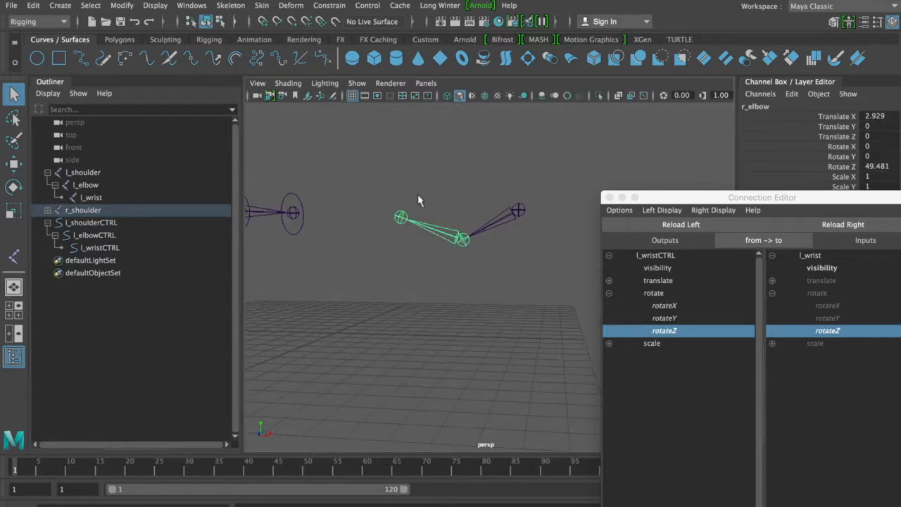
{"action": "left_click_drag", "start_coordinate": [457, 257], "coordinate": [510, 245], "text": "alt"}
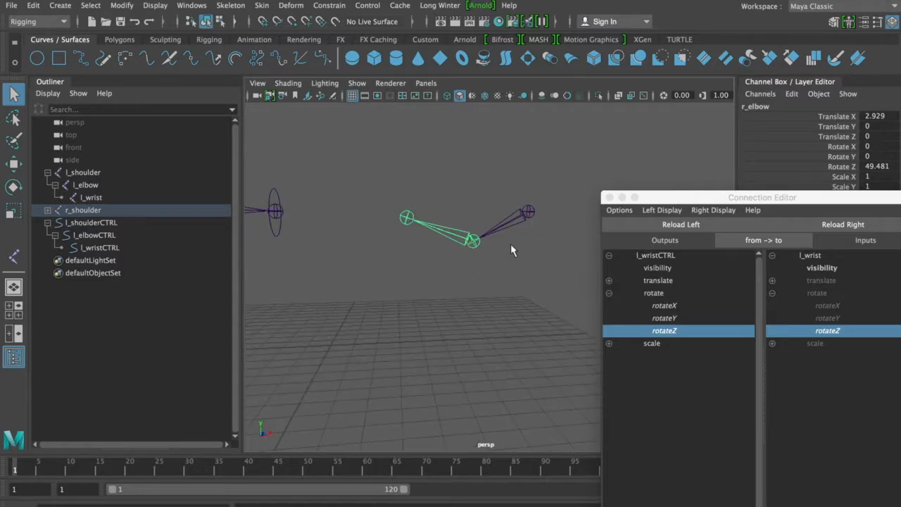
{"action": "left_click", "coordinate": [531, 211]}
{"action": "left_click", "coordinate": [228, 6]}
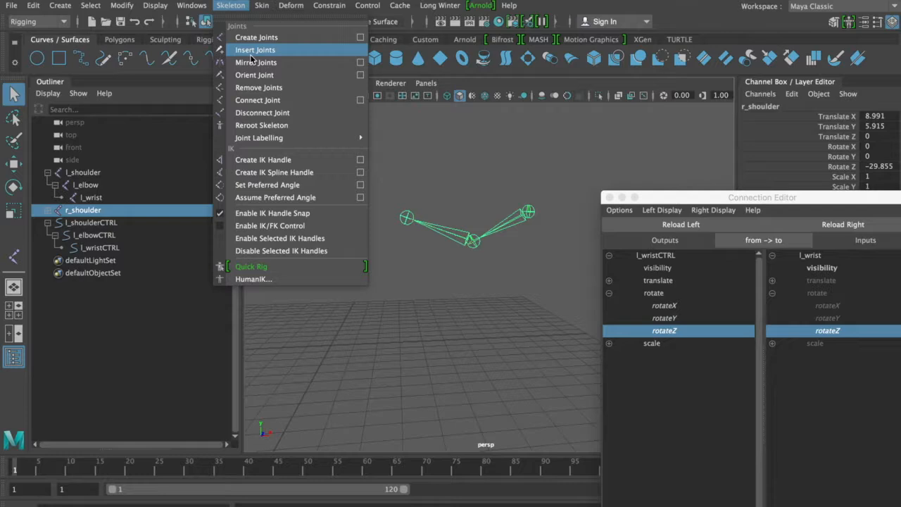
{"action": "left_click", "coordinate": [268, 185]}
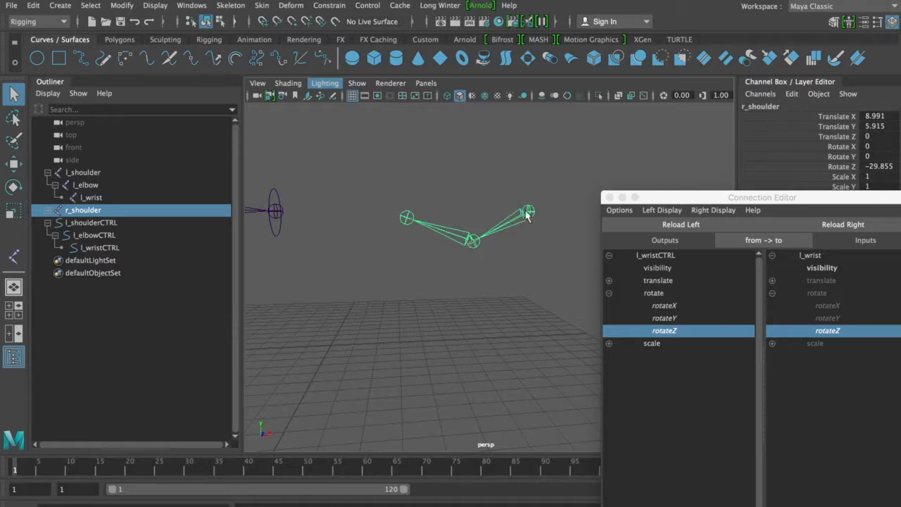
Close the Connection Editor and set r_shoulder's Rotate Z to 0
{"action": "left_click", "coordinate": [609, 197]}
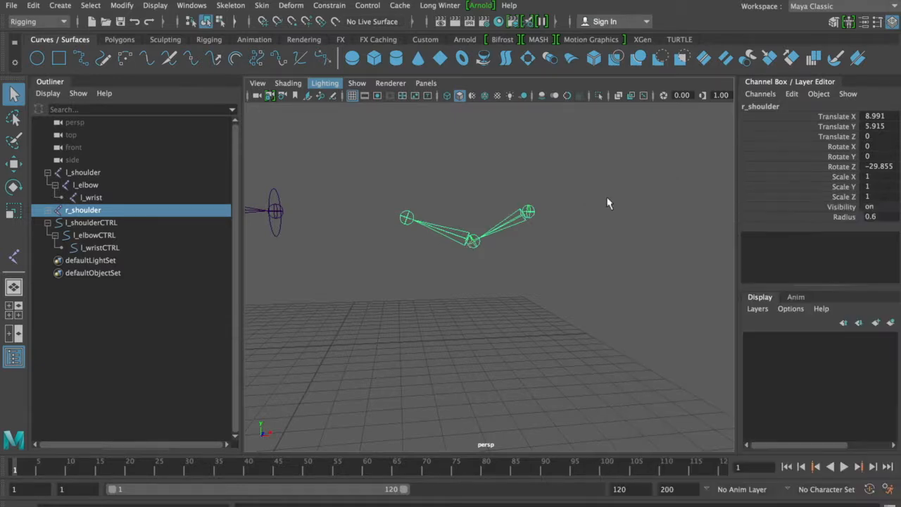
{"action": "double_click", "coordinate": [881, 167]}
{"action": "type", "text": "0"}
{"action": "key", "text": "Return"}
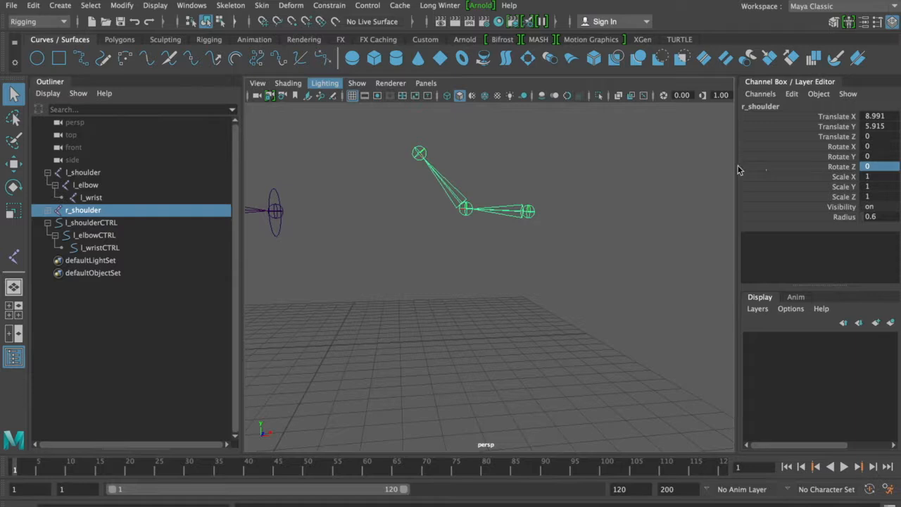
Set r_elbow's Rotate Z to 0 to straighten the right arm, and clear the selection
{"action": "left_click", "coordinate": [466, 210]}
{"action": "double_click", "coordinate": [886, 166]}
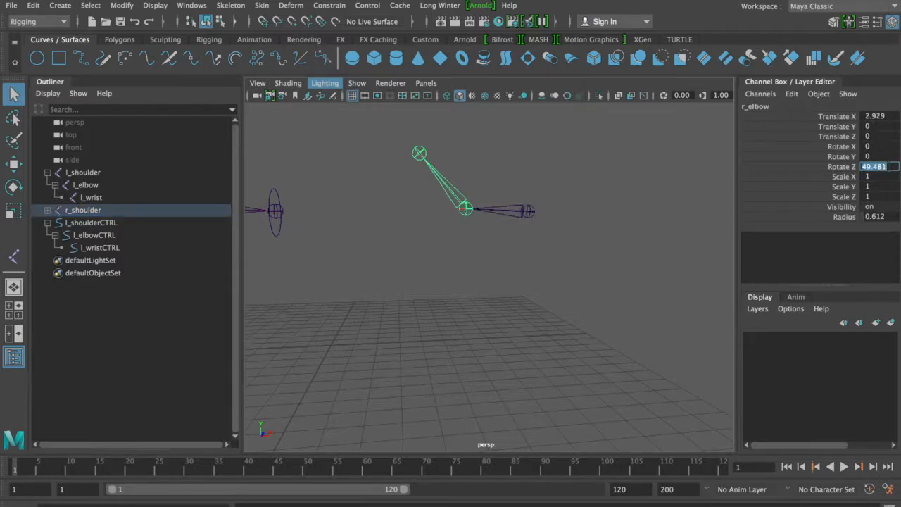
{"action": "type", "text": "0"}
{"action": "key", "text": "Return"}
{"action": "left_click", "coordinate": [650, 177]}
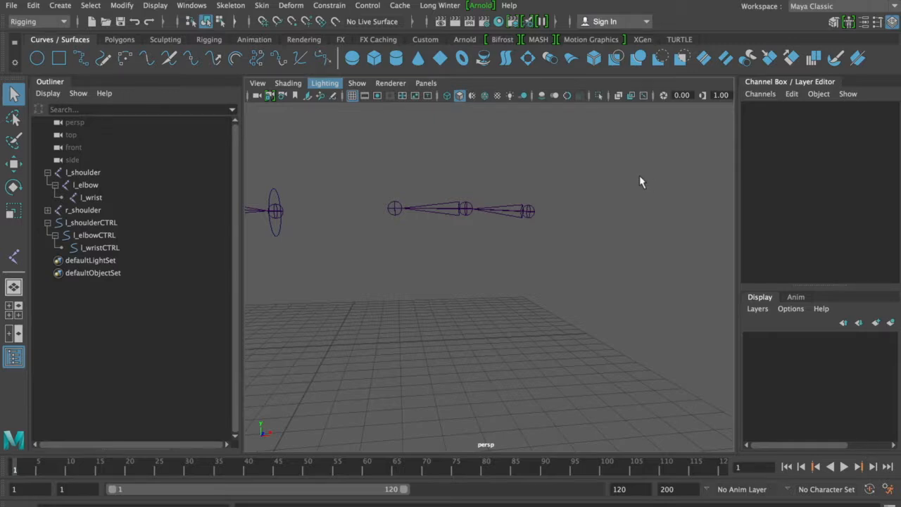
Create an IK handle on the right arm chain between r_wrist and r_shoulder
{"action": "left_click", "coordinate": [204, 40]}
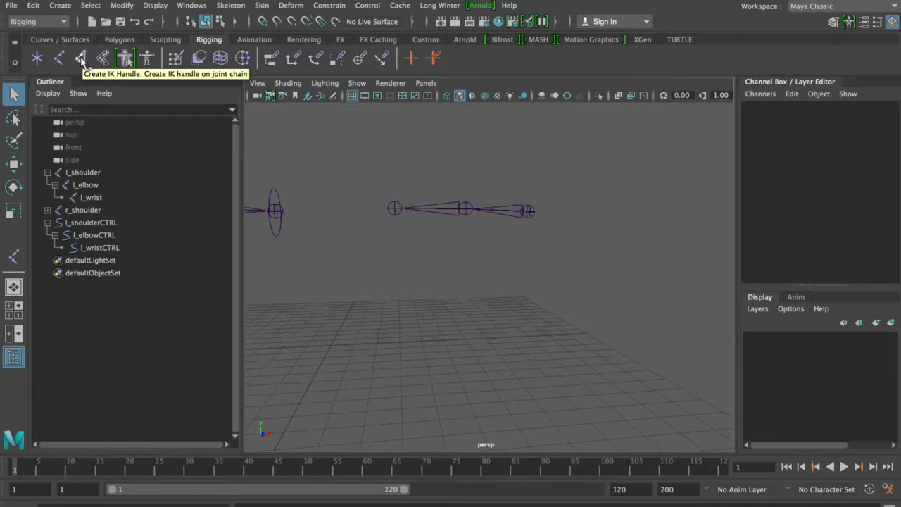
{"action": "left_click", "coordinate": [81, 59]}
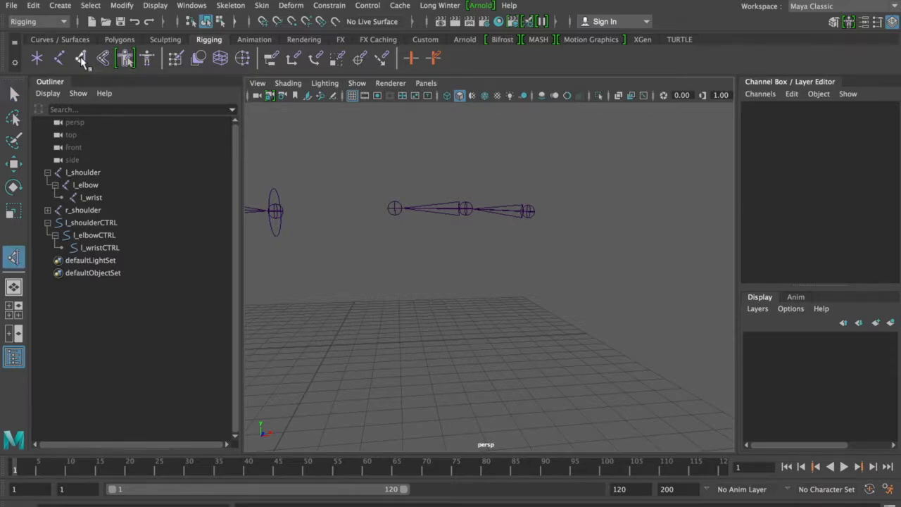
{"action": "left_click", "coordinate": [394, 209]}
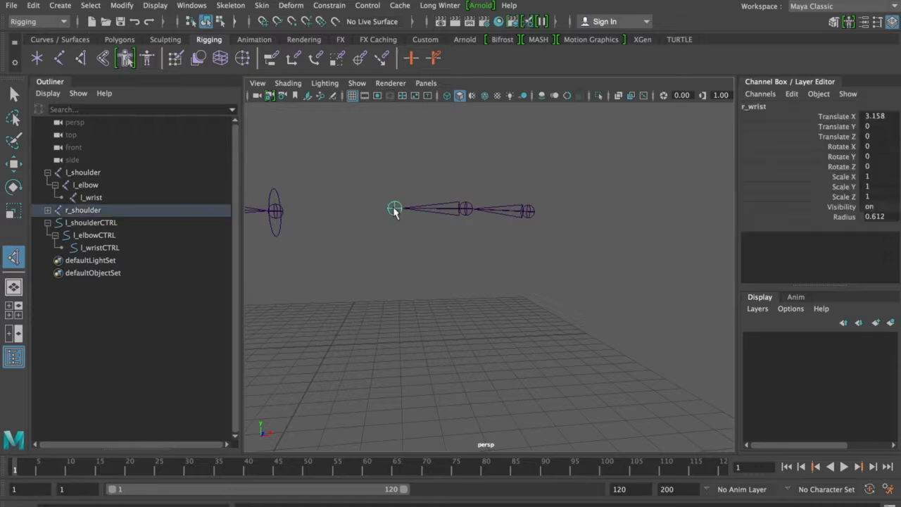
{"action": "left_click", "coordinate": [529, 211]}
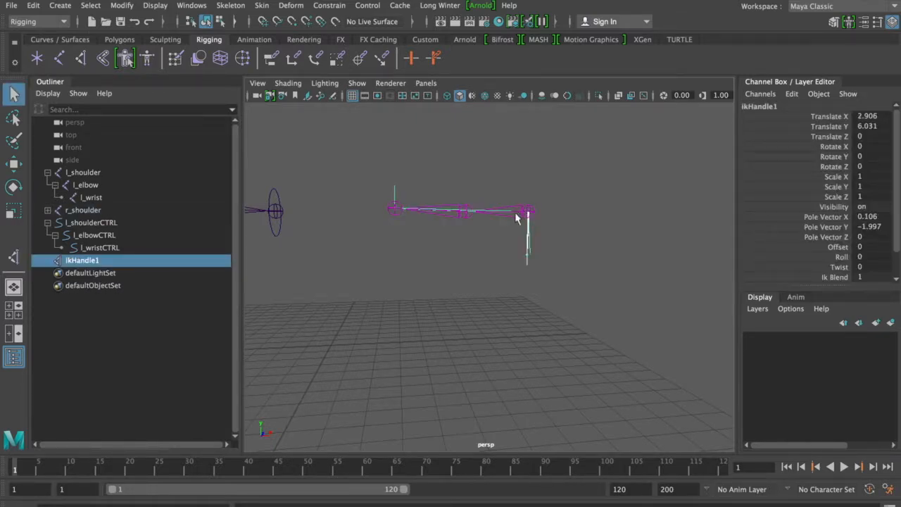
Test moving the right arm's IK handle inward to bend the chain, undo the movement, and clear the selection
{"action": "left_click_drag", "start_coordinate": [465, 229], "coordinate": [555, 226], "text": "alt"}
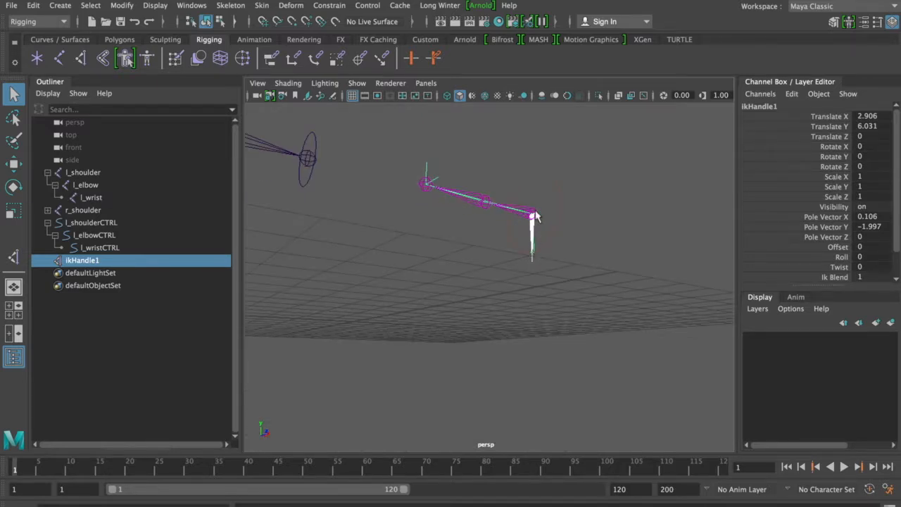
{"action": "left_click_drag", "start_coordinate": [565, 235], "coordinate": [491, 244], "text": "alt"}
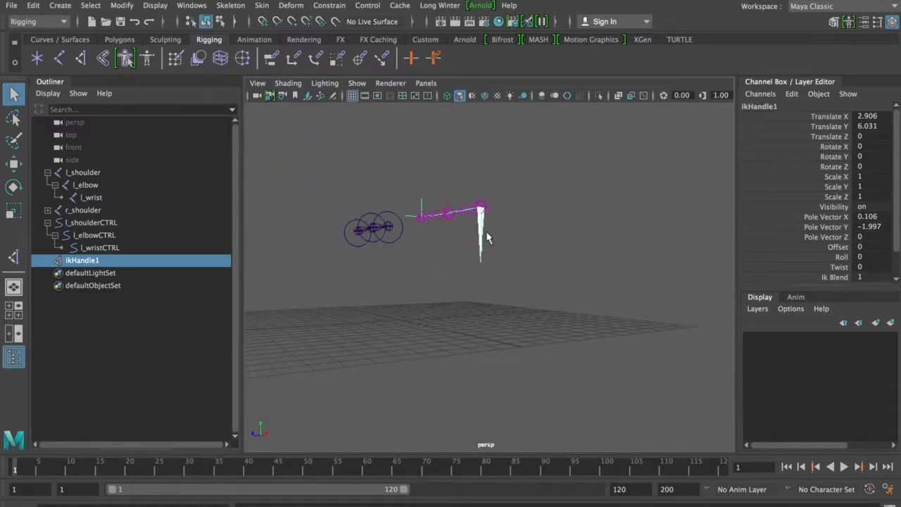
{"action": "left_click_drag", "start_coordinate": [413, 238], "coordinate": [539, 249], "text": "alt"}
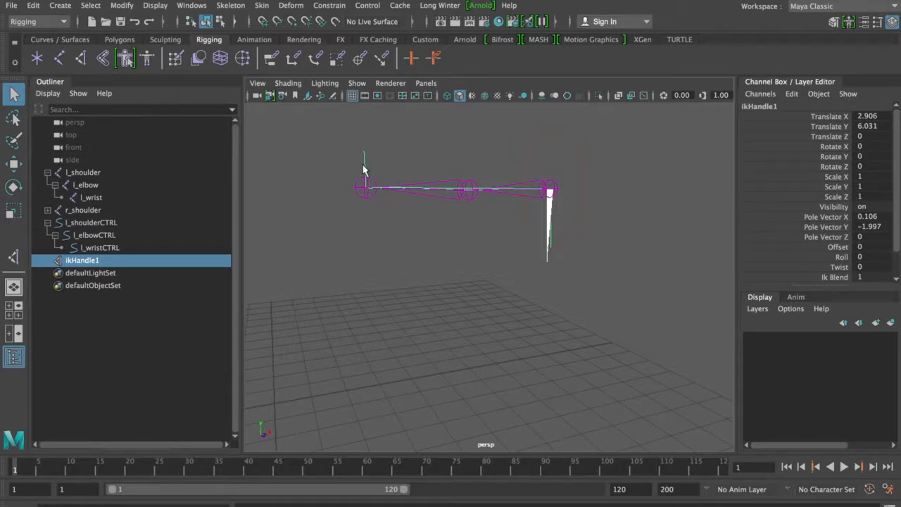
{"action": "key", "text": "w"}
{"action": "left_click_drag", "start_coordinate": [370, 188], "coordinate": [452, 183]}
{"action": "left_click_drag", "start_coordinate": [511, 190], "coordinate": [393, 176], "text": "alt"}
{"action": "key", "text": "ctrl+z"}
{"action": "key", "text": "ctrl+z"}
{"action": "left_click", "coordinate": [404, 168]}
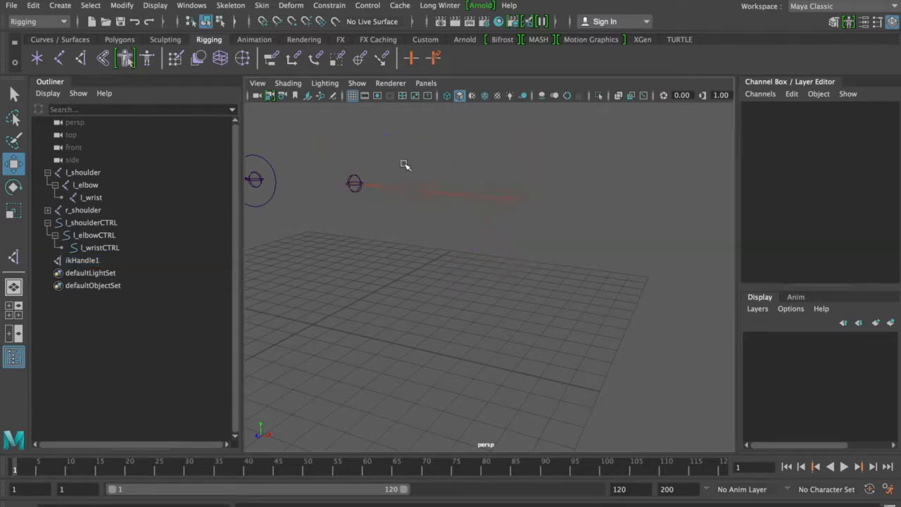
Create a NURBS circle at the origin as a control for the right arm
{"action": "left_click_drag", "start_coordinate": [404, 164], "coordinate": [593, 171], "text": "alt"}
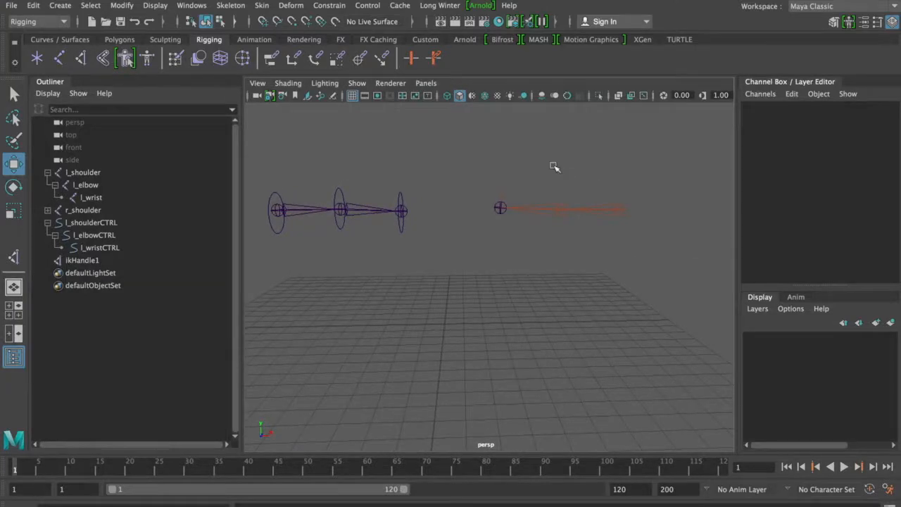
{"action": "left_click", "coordinate": [65, 40]}
{"action": "left_click", "coordinate": [39, 58]}
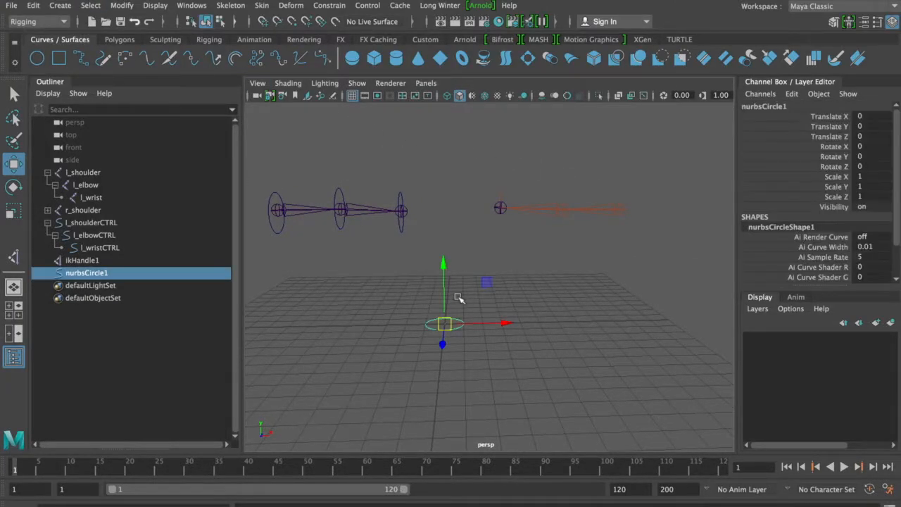
Raise the NURBS circle to about 7.8 in Translate Y and set its Rotate X to 90 so it stands upright
{"action": "left_click_drag", "start_coordinate": [442, 283], "coordinate": [459, 109]}
{"action": "key", "text": "e"}
{"action": "left_click_drag", "start_coordinate": [442, 149], "coordinate": [441, 244]}
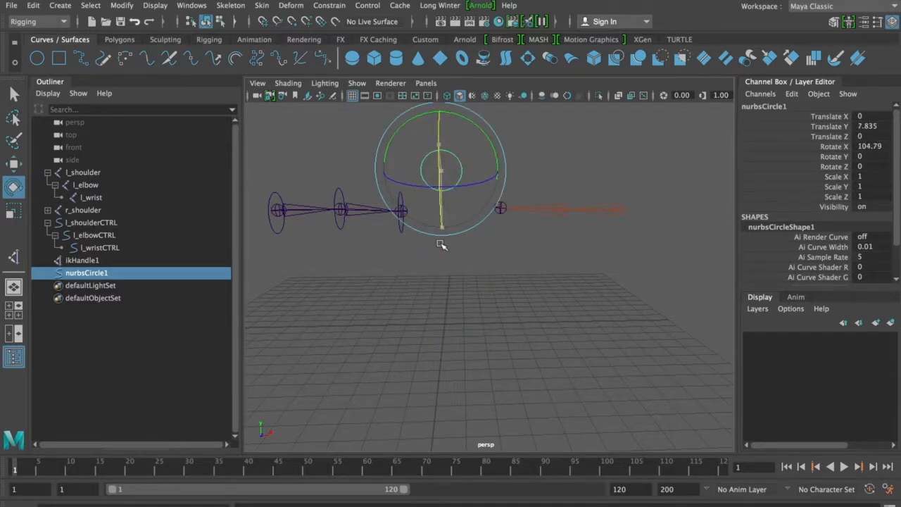
{"action": "double_click", "coordinate": [870, 146]}
{"action": "type", "text": "90"}
{"action": "key", "text": "Return"}
Scale the upright circle down to about 0.77 of its size
{"action": "key", "text": "q"}
{"action": "key", "text": "r"}
{"action": "left_click_drag", "start_coordinate": [440, 171], "coordinate": [435, 201]}
{"action": "left_click_drag", "start_coordinate": [446, 171], "coordinate": [445, 178]}
Duplicate the upright circle, place the two circles side by side along X, and clear the selection
{"action": "key", "text": "w"}
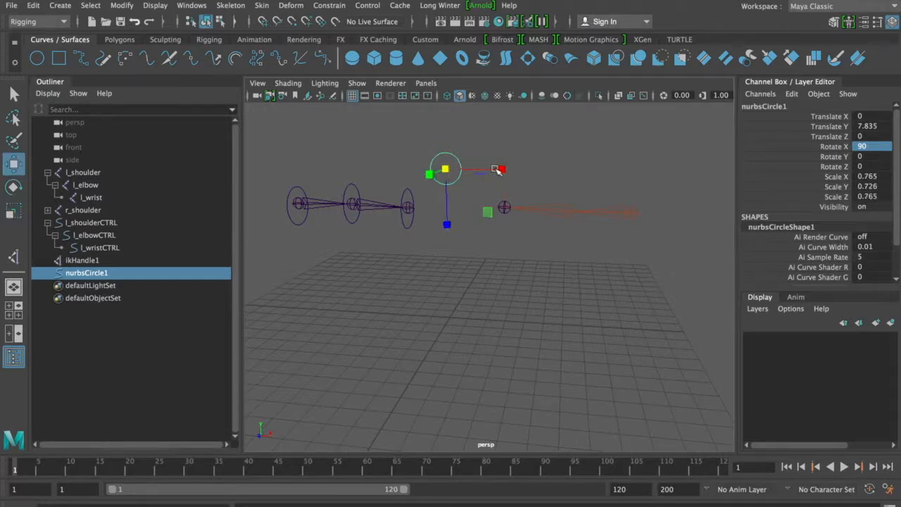
{"action": "left_click_drag", "start_coordinate": [502, 170], "coordinate": [573, 169]}
{"action": "key", "text": "ctrl+d"}
{"action": "left_click", "coordinate": [371, 188]}
{"action": "left_click_drag", "start_coordinate": [370, 188], "coordinate": [391, 202], "text": "alt"}
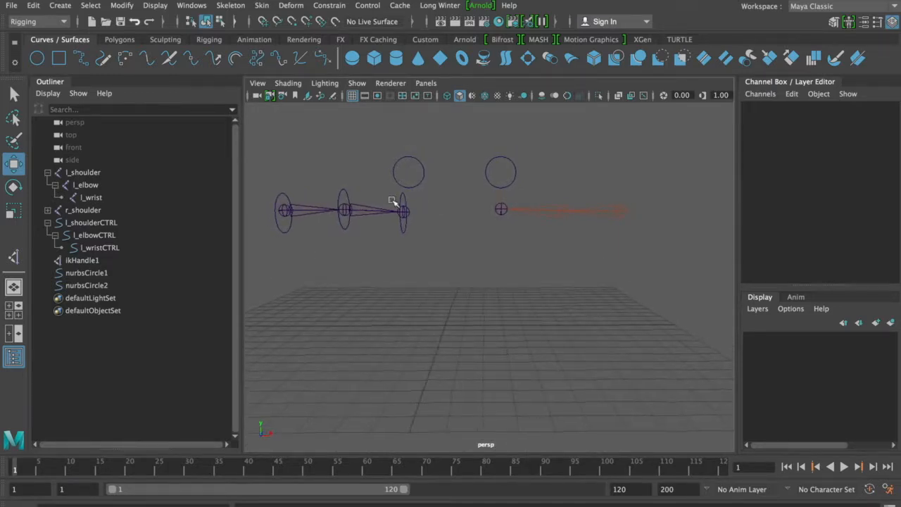
Spread the two circles farther apart along X so each serves as a target near one arm's wrist, and clear the selection
{"action": "left_click", "coordinate": [423, 172]}
{"action": "left_click_drag", "start_coordinate": [434, 173], "coordinate": [411, 172]}
{"action": "key", "text": "q"}
{"action": "left_click", "coordinate": [513, 171]}
{"action": "key", "text": "w"}
{"action": "left_click_drag", "start_coordinate": [525, 171], "coordinate": [561, 175]}
{"action": "left_click", "coordinate": [482, 163]}
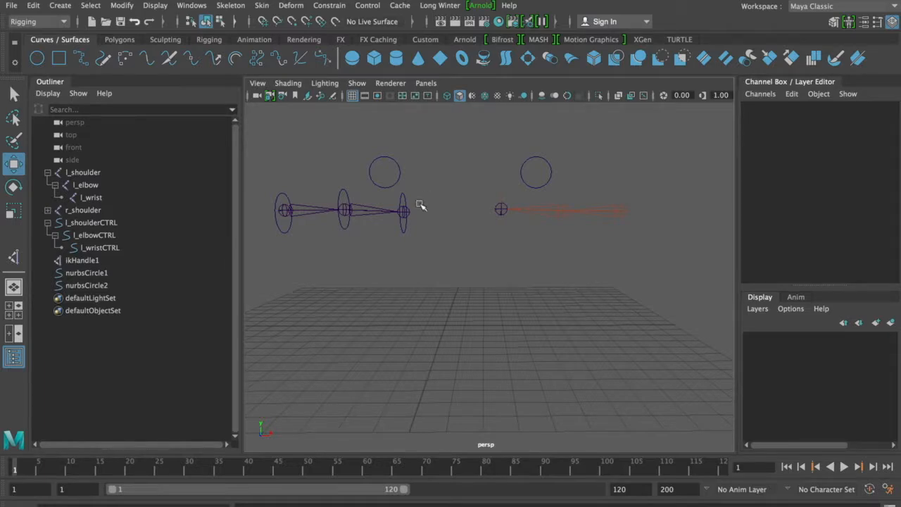
Rotate l_shoulderCTRL to about -37.6 and l_elbowCTRL to about 78.7 in Z to bend the left arm
{"action": "left_click", "coordinate": [282, 200]}
{"action": "key", "text": "e"}
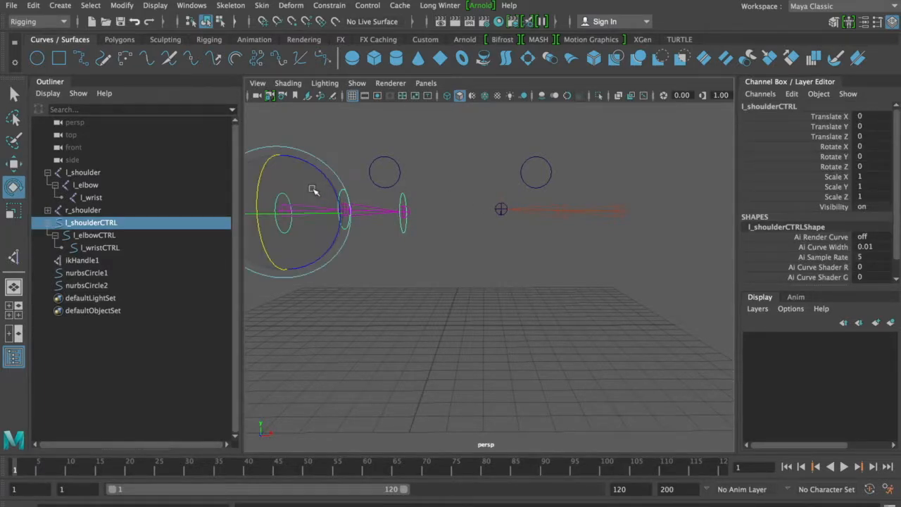
{"action": "left_click_drag", "start_coordinate": [320, 171], "coordinate": [335, 201]}
{"action": "key", "text": "q"}
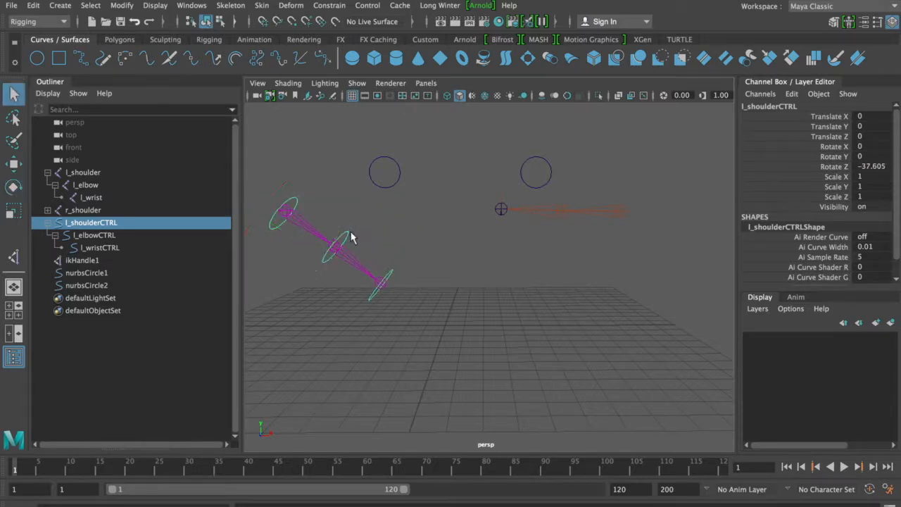
{"action": "left_click", "coordinate": [346, 239]}
{"action": "key", "text": "e"}
{"action": "left_click_drag", "start_coordinate": [376, 211], "coordinate": [255, 125]}
{"action": "key", "text": "q"}
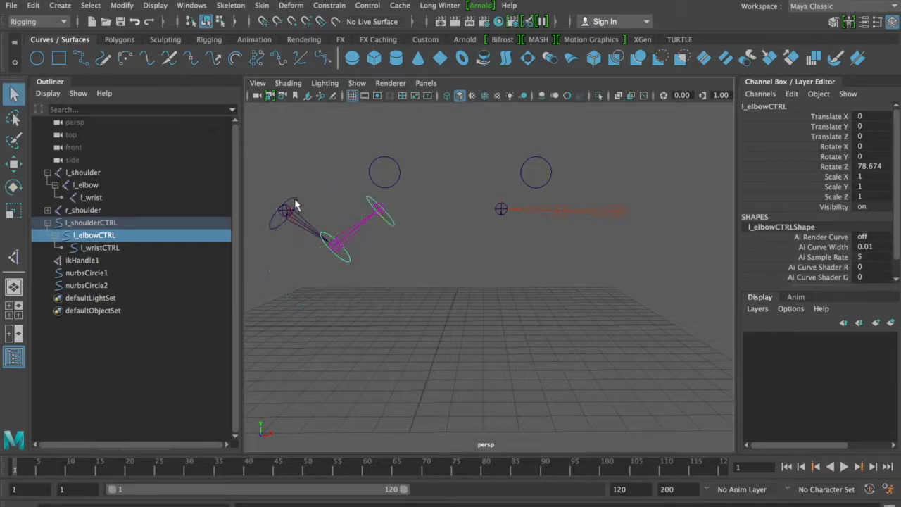
Rotate l_shoulderCTRL to about -11.6 and l_elbowCTRL to about 64.2 in Z to put the left wrist in its target circle
{"action": "left_click", "coordinate": [292, 204]}
{"action": "key", "text": "e"}
{"action": "left_click_drag", "start_coordinate": [352, 184], "coordinate": [369, 208]}
{"action": "key", "text": "q"}
{"action": "left_click", "coordinate": [360, 226]}
{"action": "key", "text": "e"}
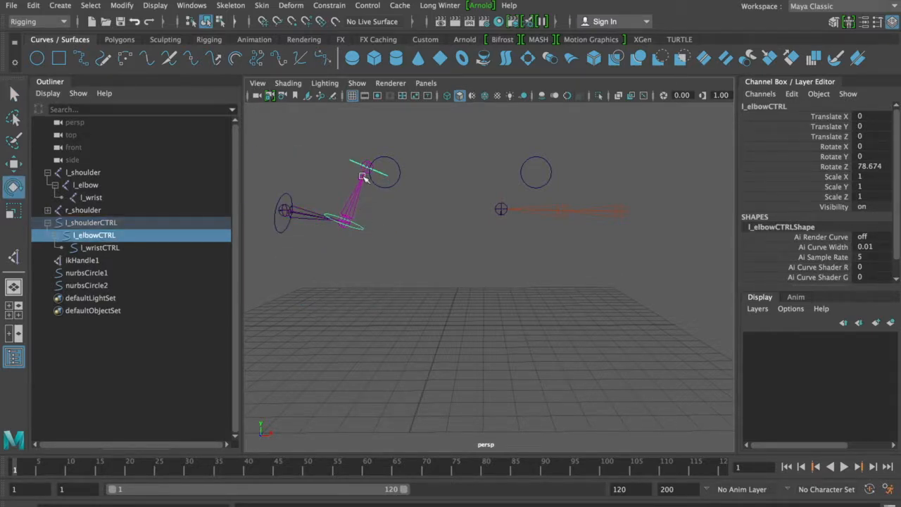
{"action": "left_click_drag", "start_coordinate": [375, 178], "coordinate": [392, 187]}
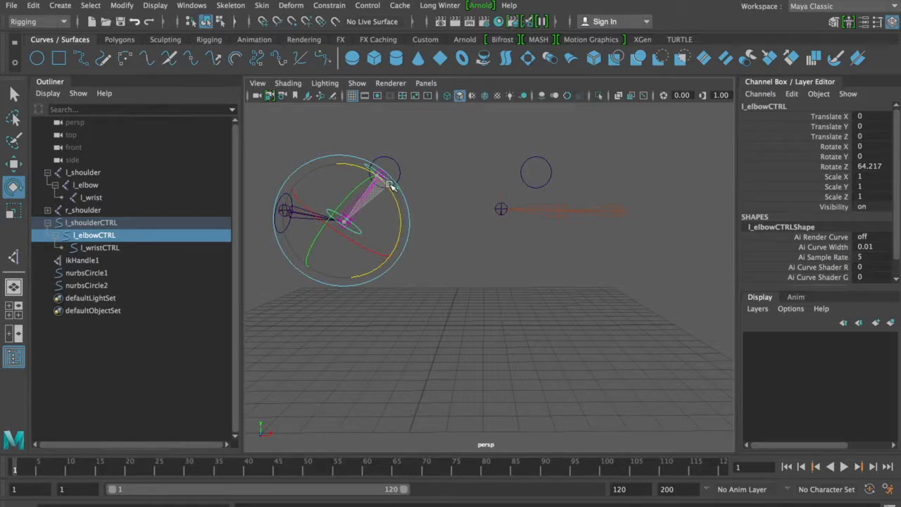
{"action": "key", "text": "q"}
{"action": "left_click", "coordinate": [432, 191]}
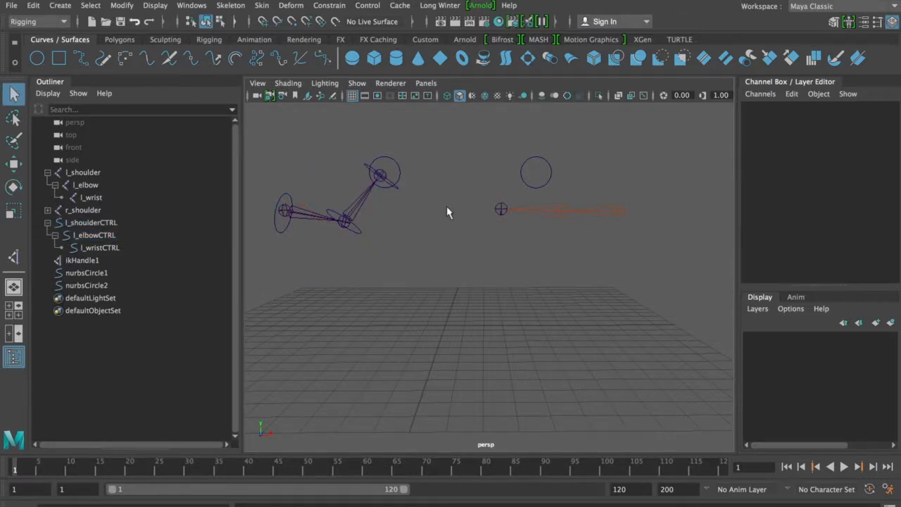
Move ikHandle1 into the right arm's target circle and clear the selection
{"action": "left_click", "coordinate": [501, 206]}
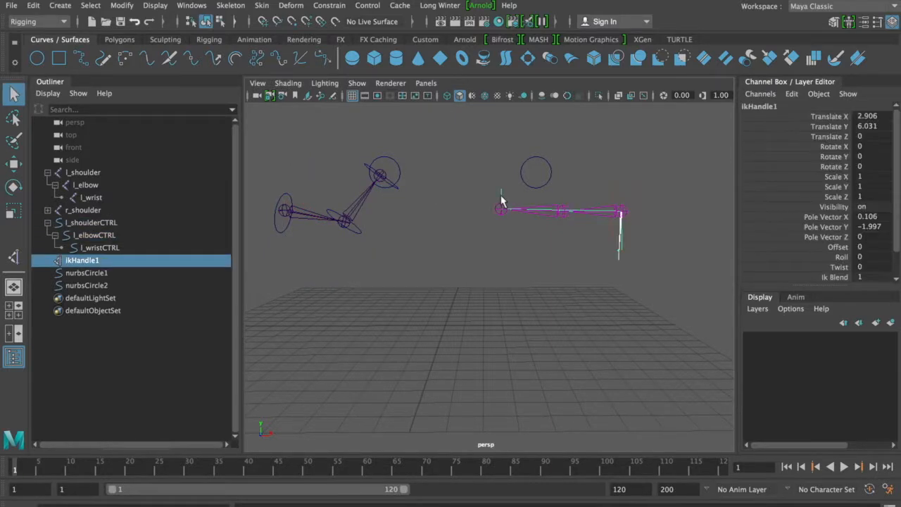
{"action": "key", "text": "w"}
{"action": "left_click_drag", "start_coordinate": [500, 207], "coordinate": [536, 173]}
{"action": "left_click", "coordinate": [463, 227]}
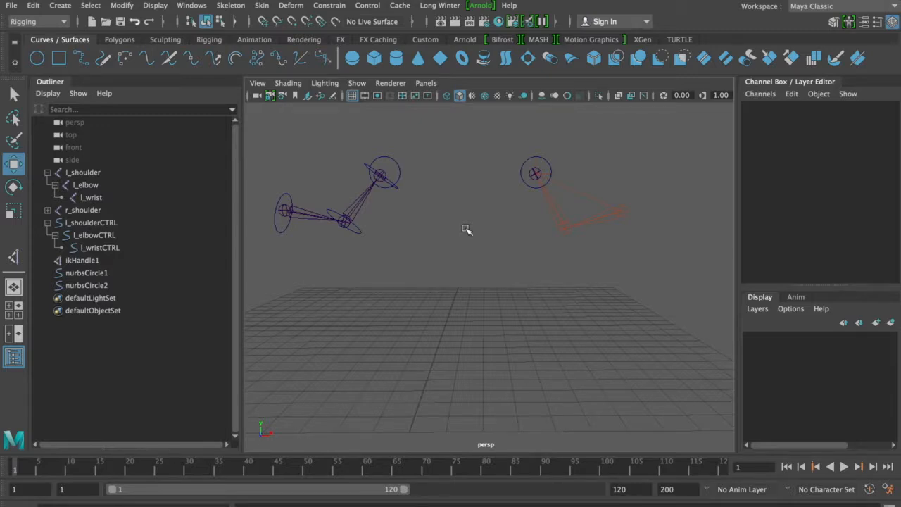
{"action": "key", "text": "q"}
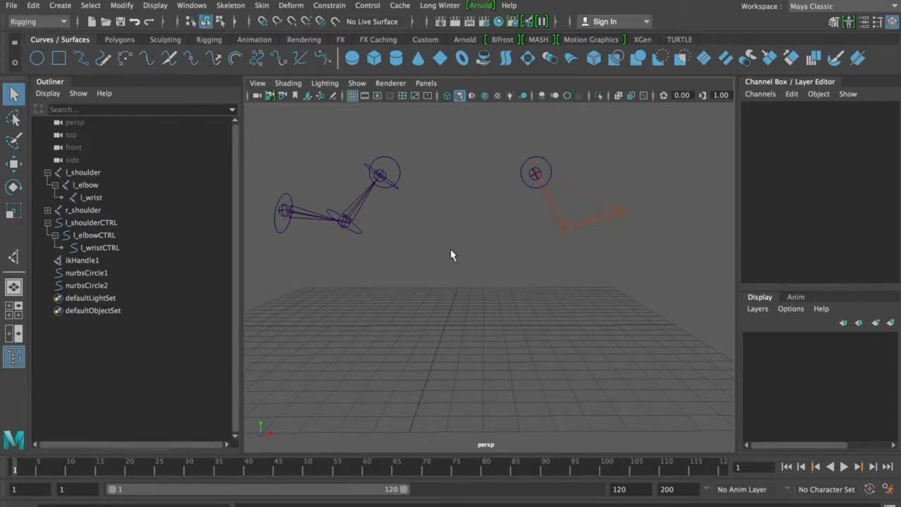
Move ikHandle1 below its target circle to about 5.0 in Translate X and 5.4 in Translate Y
{"action": "left_click", "coordinate": [543, 173]}
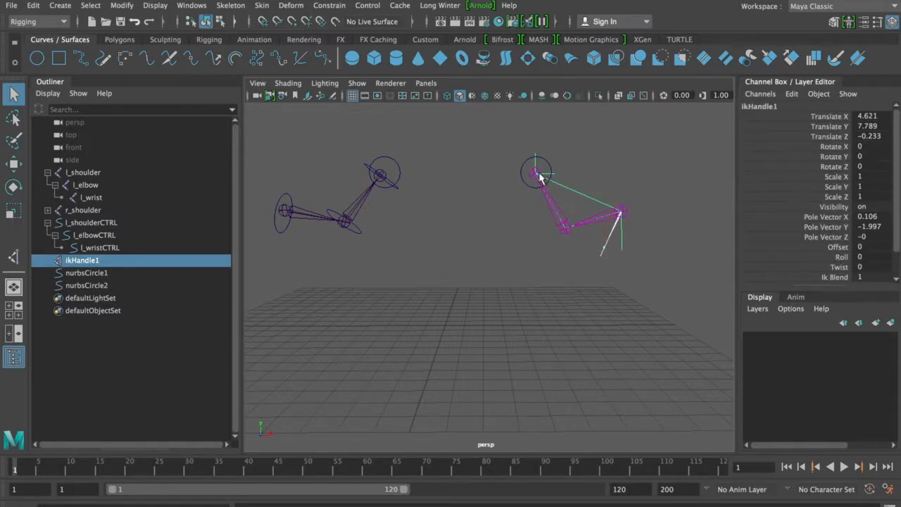
{"action": "key", "text": "w"}
{"action": "mouse_move", "coordinate": [543, 134]}
{"action": "left_mouse_down"}
{"action": "mouse_move", "coordinate": [542, 182]}
{"action": "mouse_move", "coordinate": [542, 125]}
{"action": "left_mouse_up"}
{"action": "left_click_drag", "start_coordinate": [537, 186], "coordinate": [546, 242]}
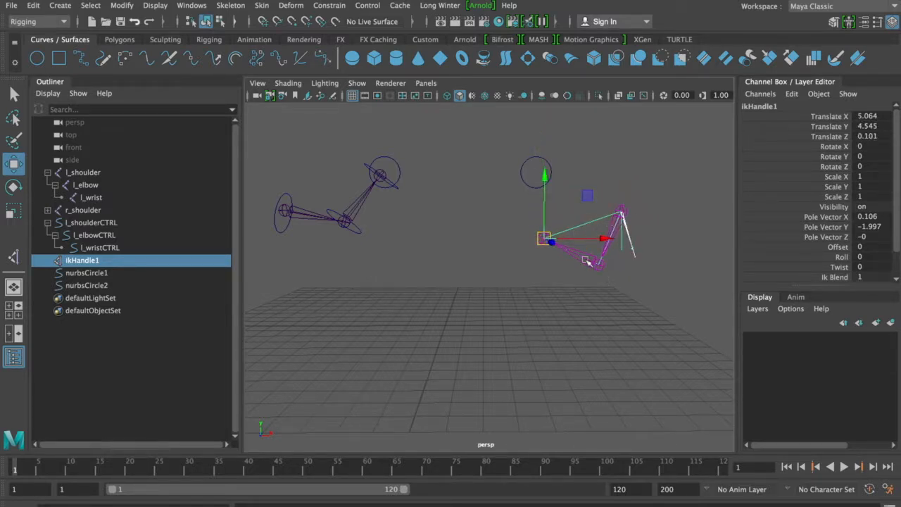
{"action": "left_click_drag", "start_coordinate": [544, 238], "coordinate": [542, 213]}
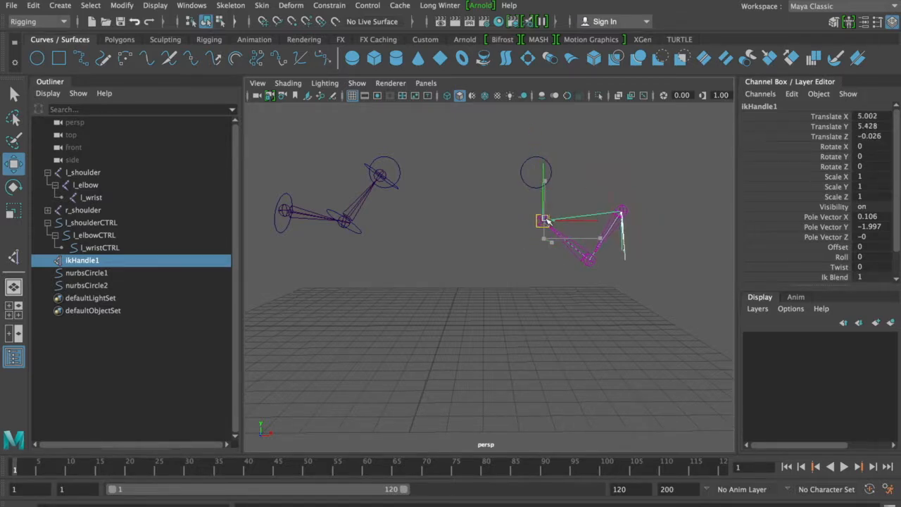
Rotate l_elbowCTRL to about 82.9 and l_shoulderCTRL to about -43.8 in Z to lower the left wrist below its target circle
{"action": "left_click", "coordinate": [363, 230]}
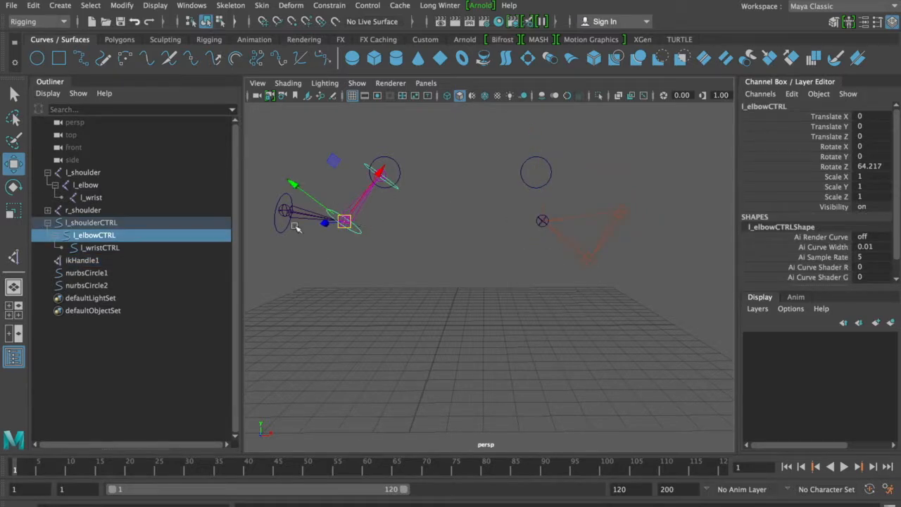
{"action": "key", "text": "e"}
{"action": "left_click_drag", "start_coordinate": [391, 198], "coordinate": [330, 184]}
{"action": "key", "text": "q"}
{"action": "left_click", "coordinate": [286, 199]}
{"action": "key", "text": "e"}
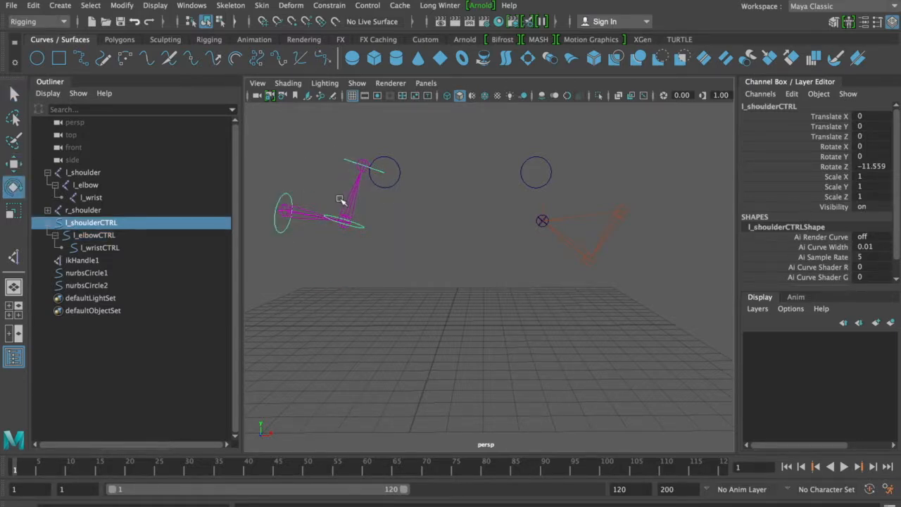
{"action": "left_click_drag", "start_coordinate": [340, 195], "coordinate": [345, 223]}
{"action": "key", "text": "q"}
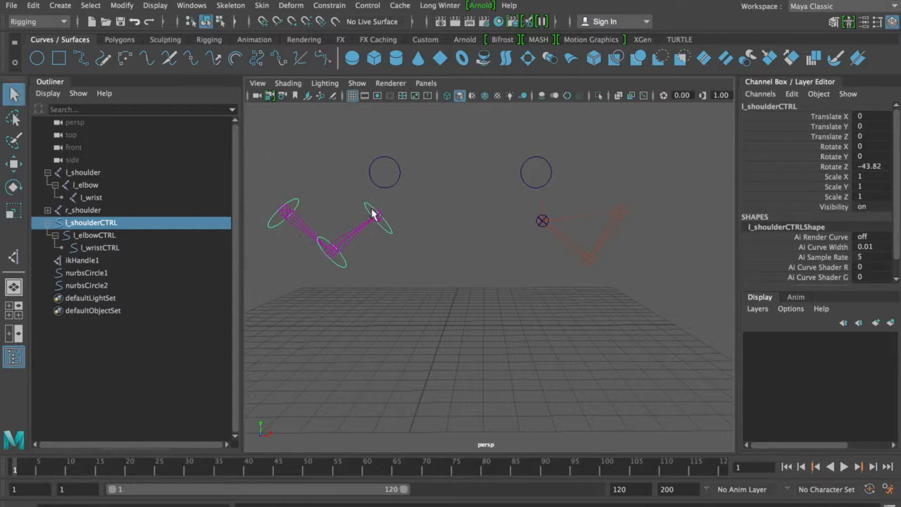
Move ikHandle1 back up into the right target circle, to about 4.7 in Translate X and 7.8 in Translate Y
{"action": "left_click", "coordinate": [542, 220]}
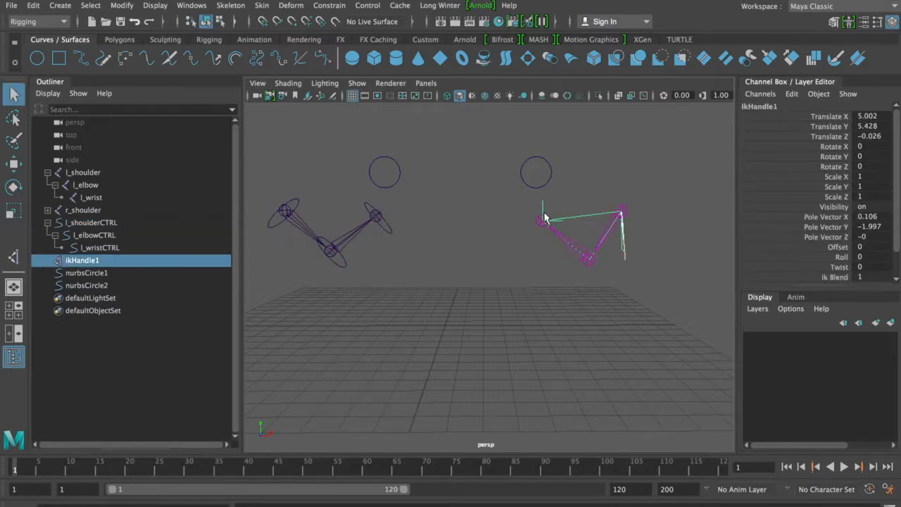
{"action": "key", "text": "w"}
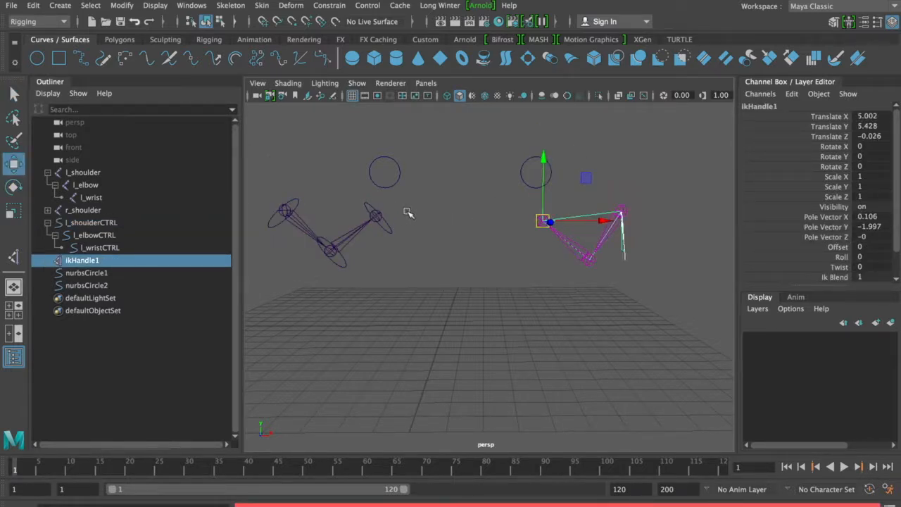
{"action": "left_click", "coordinate": [406, 214]}
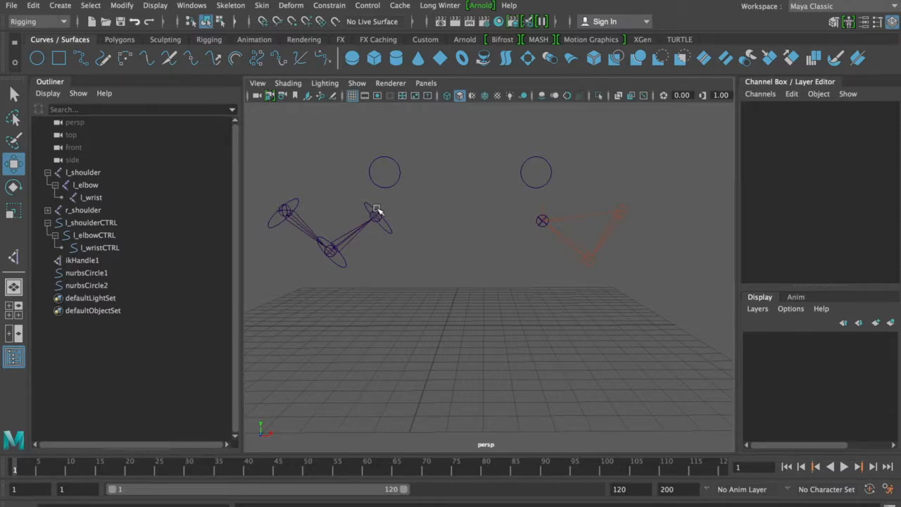
{"action": "left_click", "coordinate": [539, 211]}
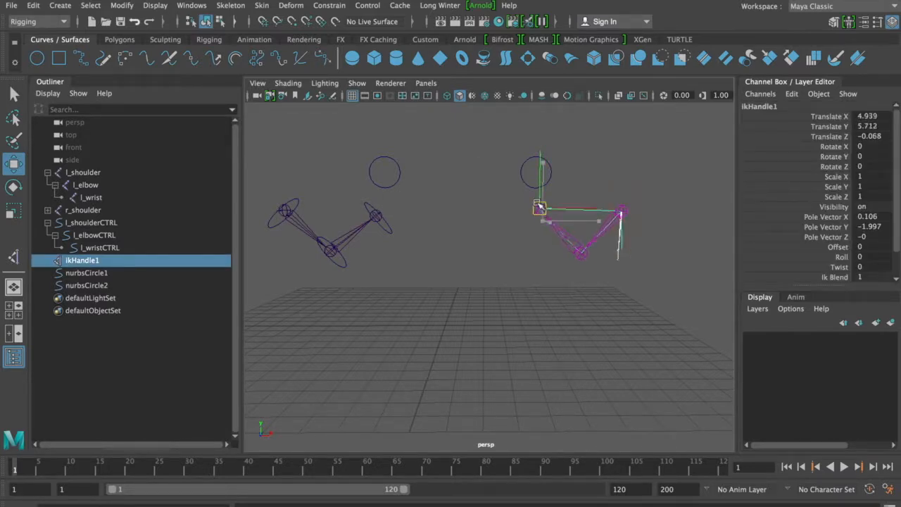
{"action": "left_click_drag", "start_coordinate": [539, 209], "coordinate": [536, 173]}
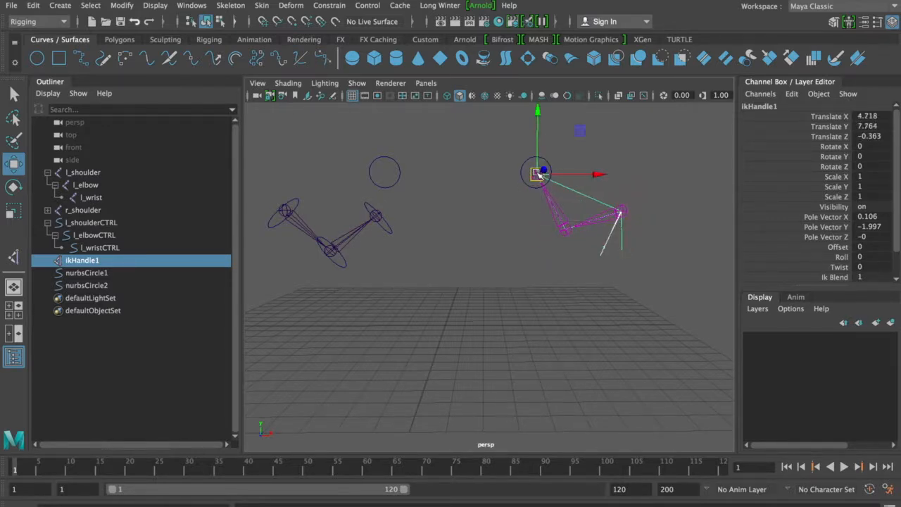
{"action": "key", "text": "q"}
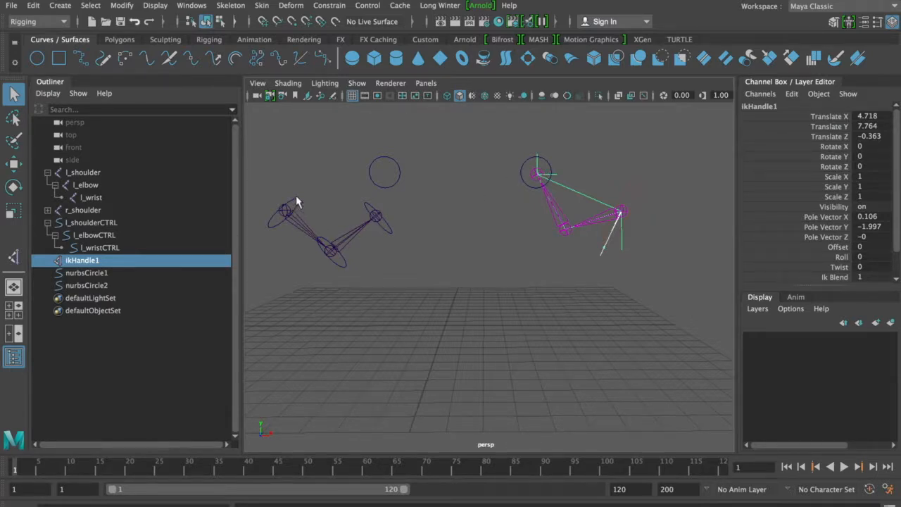
Rotate l_elbowCTRL to about 135.3 in Z to fold the left forearm upward
{"action": "left_click", "coordinate": [299, 221]}
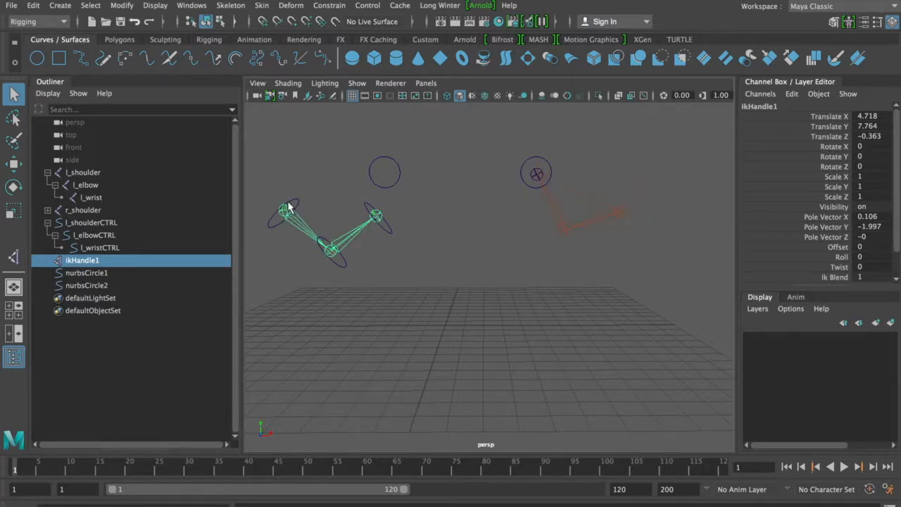
{"action": "left_click", "coordinate": [329, 246]}
{"action": "left_click", "coordinate": [327, 240]}
{"action": "key", "text": "e"}
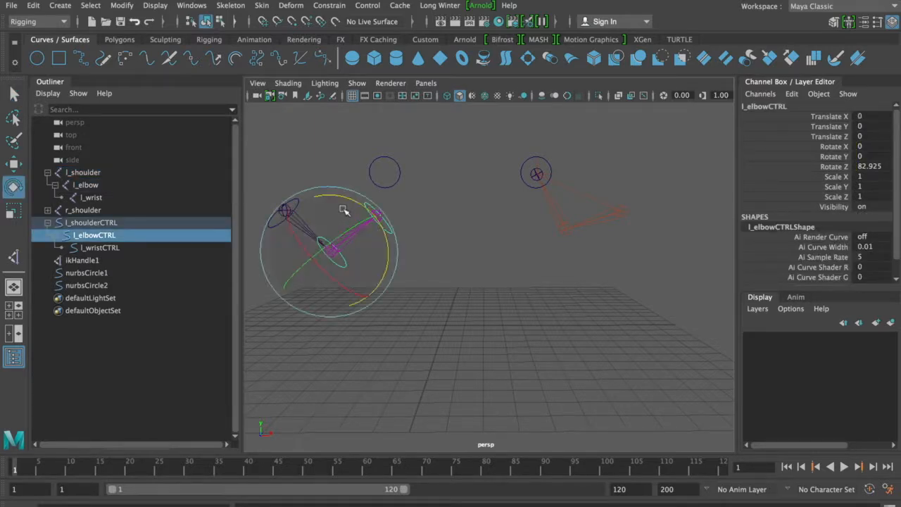
{"action": "left_click_drag", "start_coordinate": [348, 205], "coordinate": [281, 188]}
{"action": "key", "text": "q"}
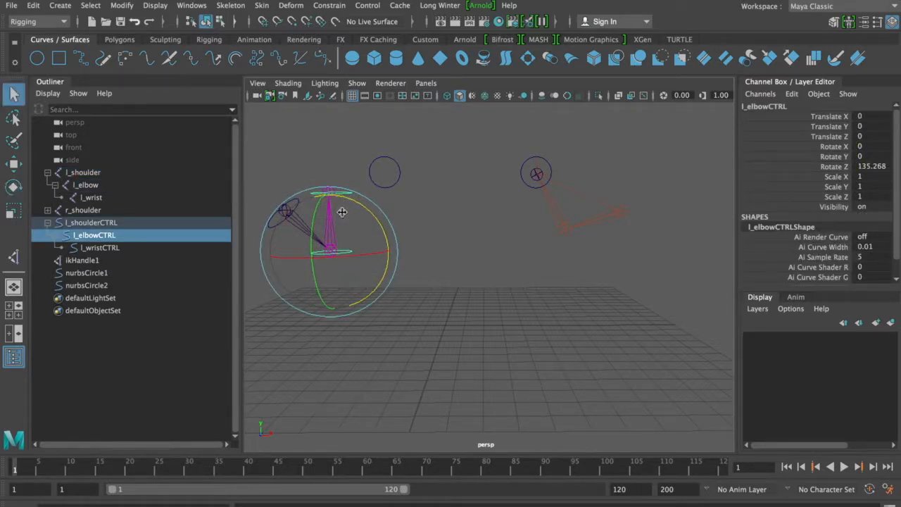
Rotate l_shoulderCTRL to swing the left upper arm down, and rotate l_elbowCTRL to about 42.4 in Z to open the forearm
{"action": "left_click", "coordinate": [299, 204]}
{"action": "key", "text": "e"}
{"action": "left_click_drag", "start_coordinate": [322, 191], "coordinate": [330, 222]}
{"action": "key", "text": "q"}
{"action": "left_click", "coordinate": [311, 286]}
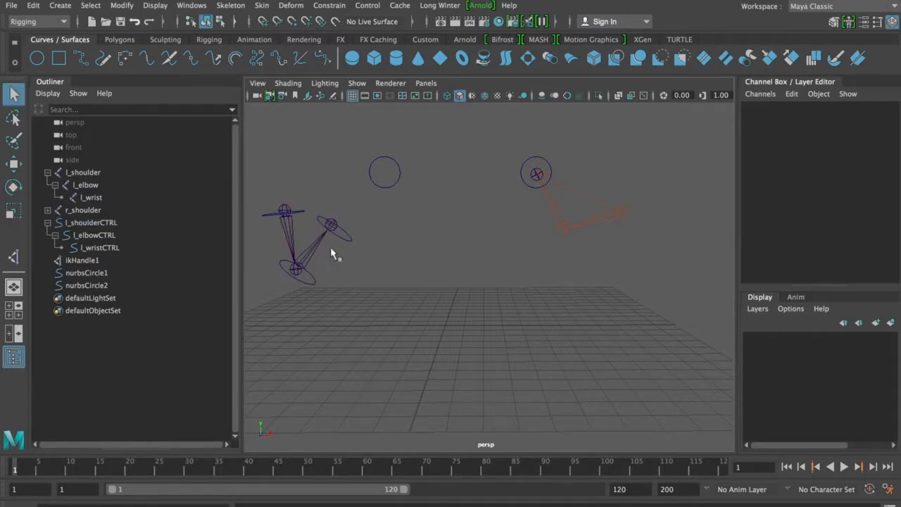
{"action": "key", "text": "e"}
{"action": "left_click", "coordinate": [309, 271]}
{"action": "left_click_drag", "start_coordinate": [338, 235], "coordinate": [344, 327]}
{"action": "key", "text": "q"}
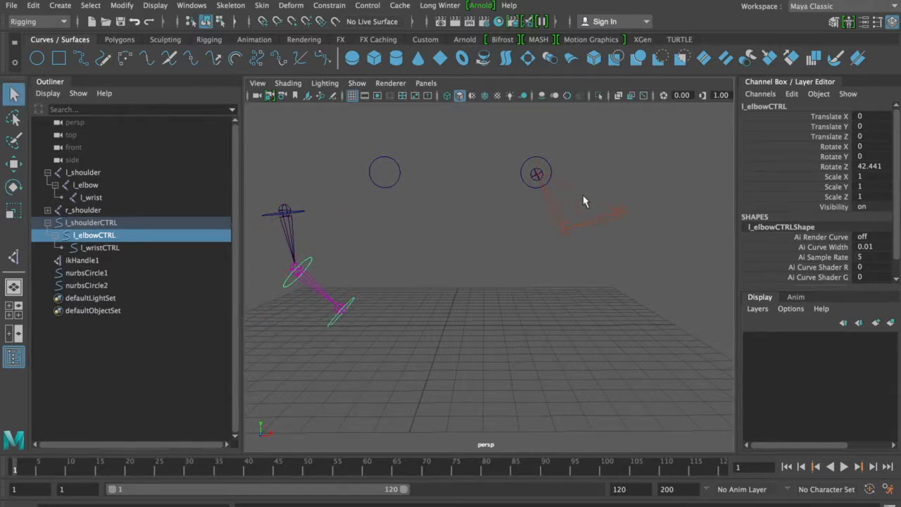
Test the right arm by lowering ikHandle1, return it to its target circle, and clear the selection
{"action": "left_click", "coordinate": [539, 175]}
{"action": "key", "text": "w"}
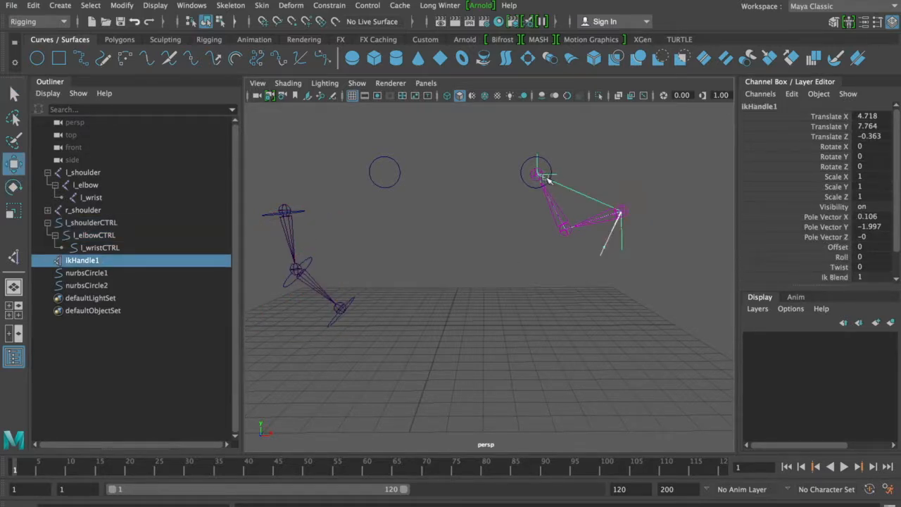
{"action": "left_click_drag", "start_coordinate": [538, 112], "coordinate": [539, 190]}
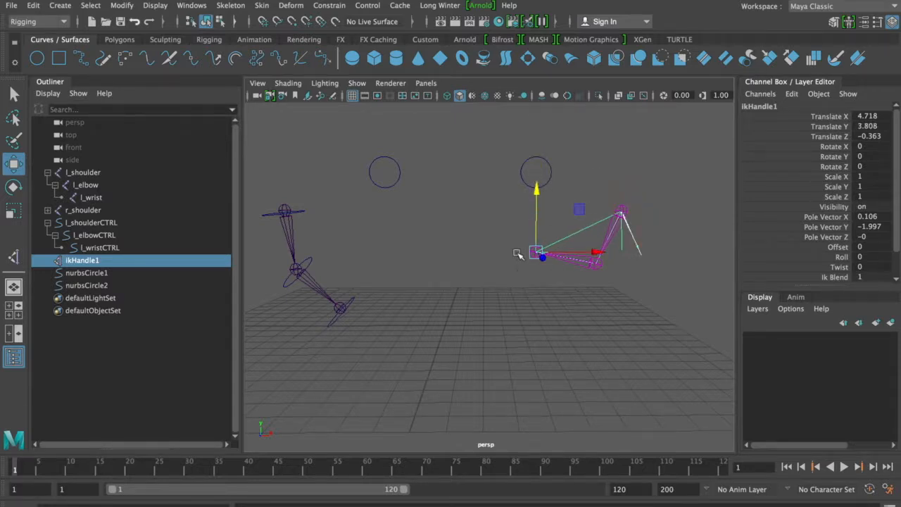
{"action": "left_click_drag", "start_coordinate": [539, 255], "coordinate": [538, 218]}
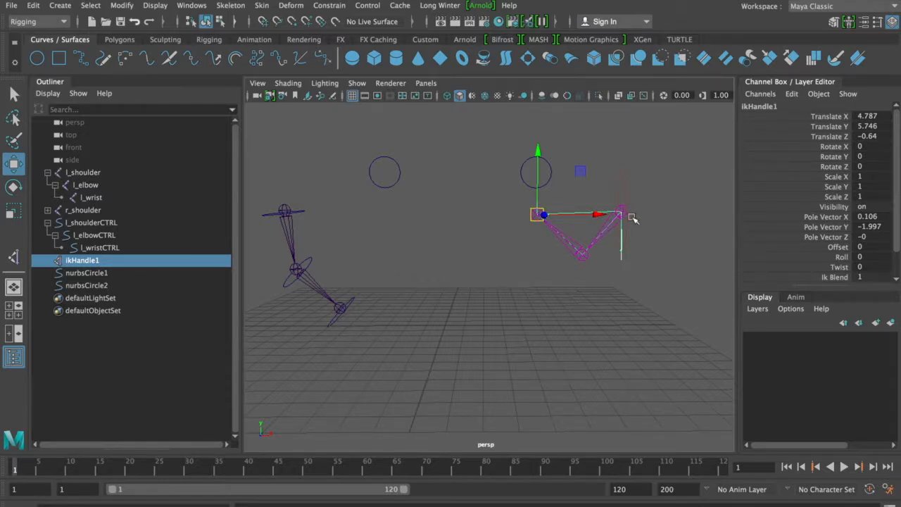
{"action": "left_click_drag", "start_coordinate": [541, 215], "coordinate": [536, 174]}
{"action": "left_click", "coordinate": [445, 223]}
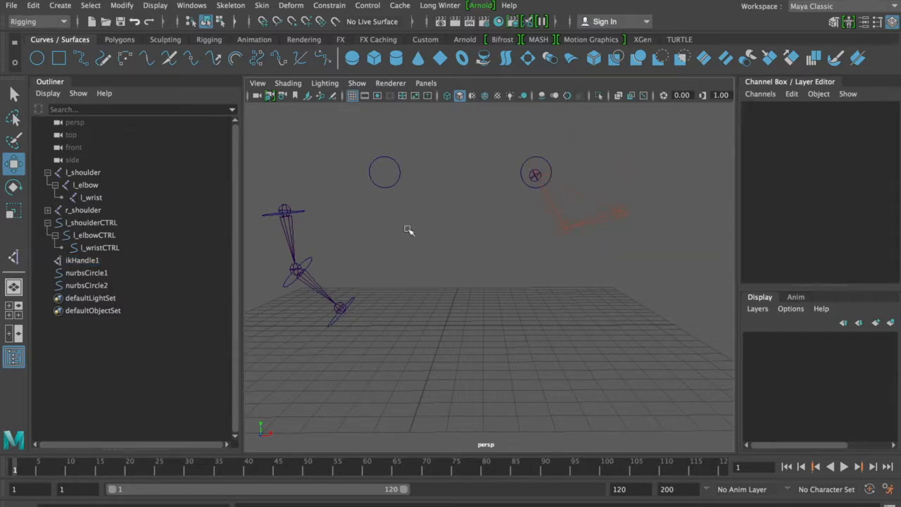
Rotate l_shoulderCTRL to about -21.8 in Z to raise the left arm
{"action": "left_click", "coordinate": [304, 211]}
{"action": "key", "text": "e"}
{"action": "left_click_drag", "start_coordinate": [340, 203], "coordinate": [361, 218]}
{"action": "key", "text": "q"}
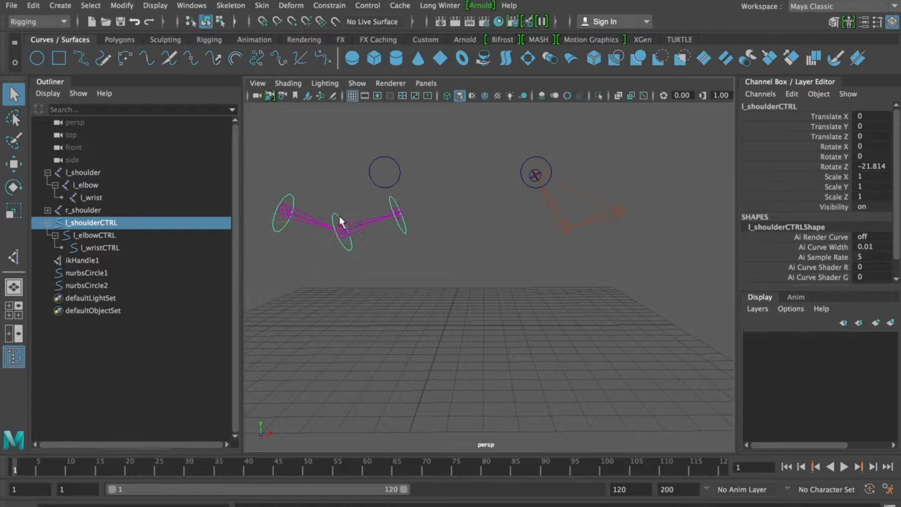
Rotate l_elbowCTRL to about 69.9 in Z to bring the left wrist onto its target circle, and clear the selection
{"action": "left_click", "coordinate": [339, 222]}
{"action": "key", "text": "e"}
{"action": "left_click_drag", "start_coordinate": [383, 195], "coordinate": [356, 169]}
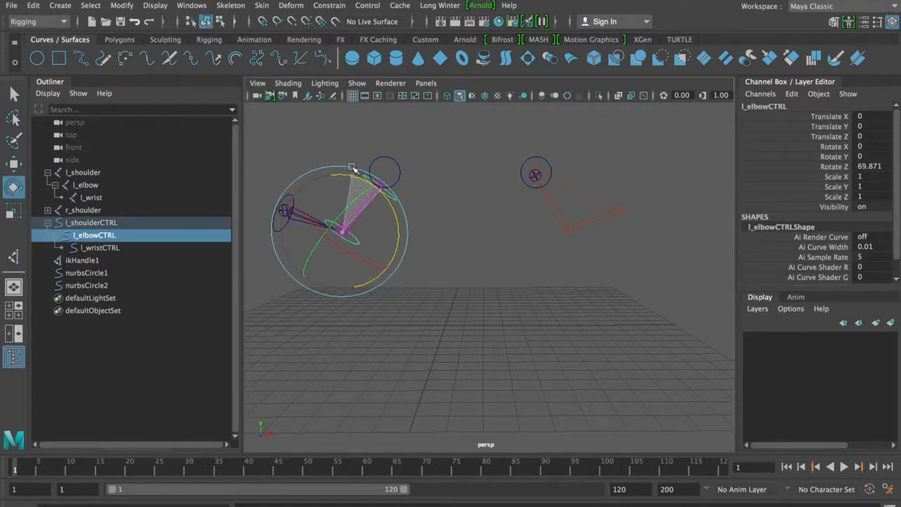
{"action": "key", "text": "q"}
{"action": "left_click", "coordinate": [290, 202]}
{"action": "left_click", "coordinate": [330, 195]}
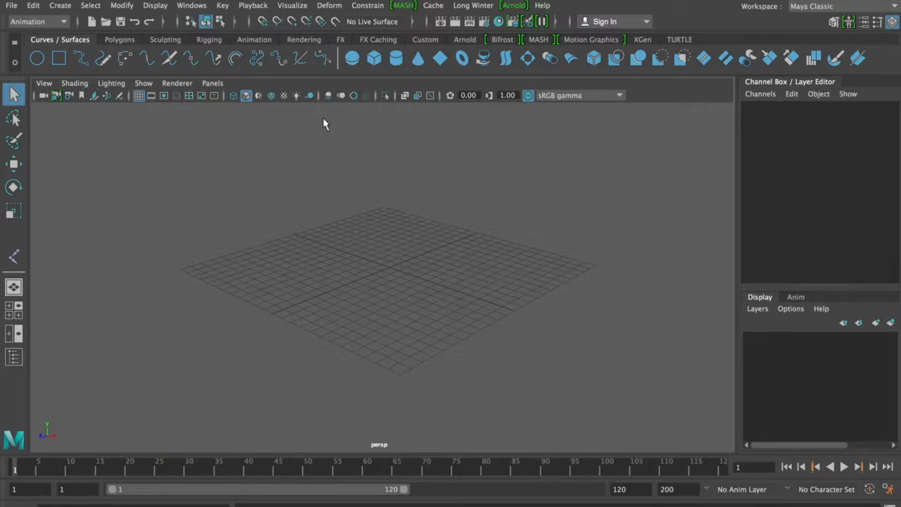
Choose the Animation menu set and show the rigging tools in the empty scene
{"action": "left_click", "coordinate": [61, 22]}
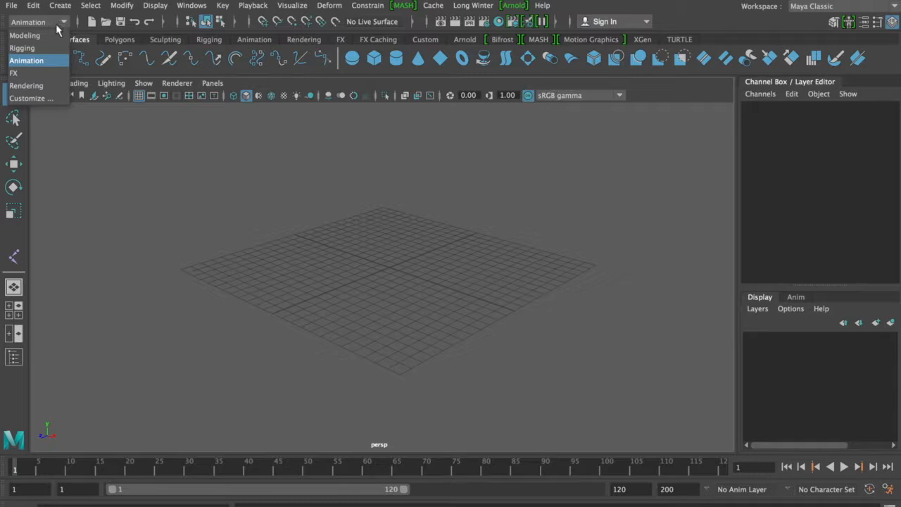
{"action": "left_click", "coordinate": [51, 61]}
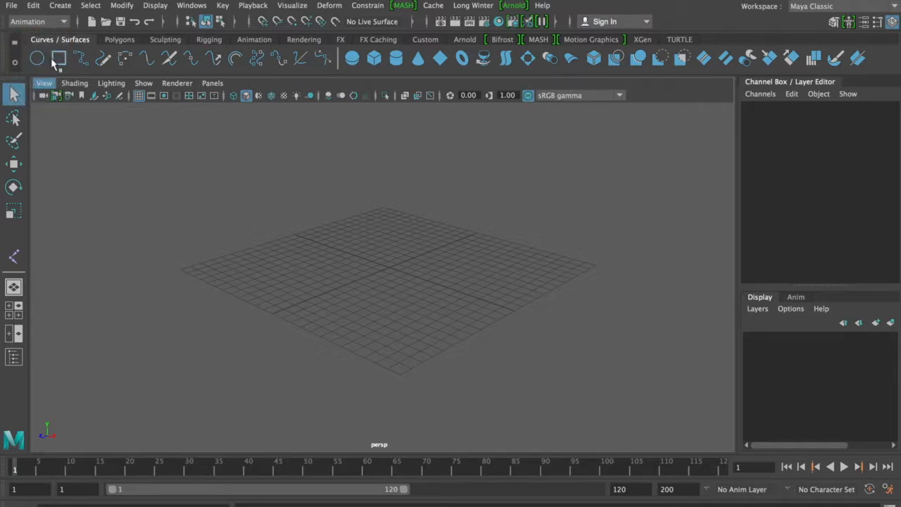
{"action": "left_click", "coordinate": [205, 41]}
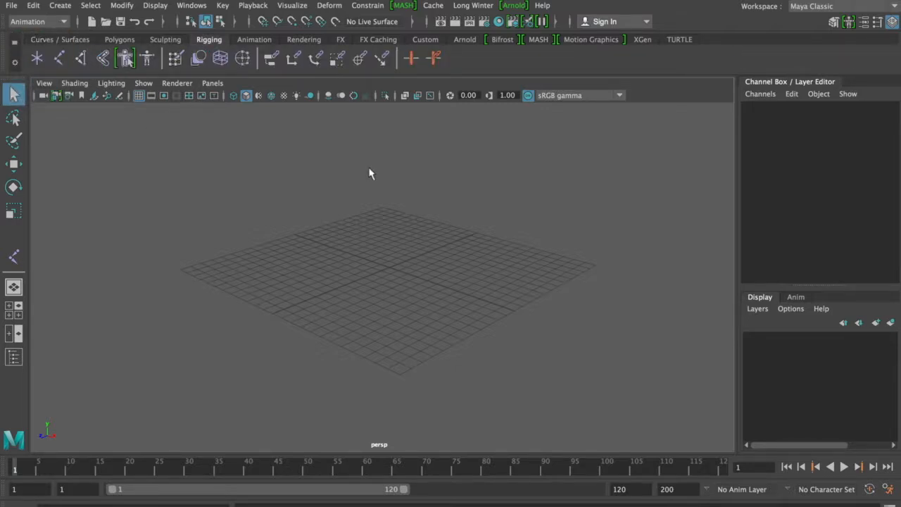
Draw a horizontal chain of three joints in the front view, starting near the origin and running along positive X
{"action": "key", "text": "space"}
{"action": "left_click_drag", "start_coordinate": [382, 168], "coordinate": [382, 203]}
{"action": "left_click", "coordinate": [62, 60]}
{"action": "left_click", "coordinate": [381, 277]}
{"action": "left_click", "coordinate": [453, 278]}
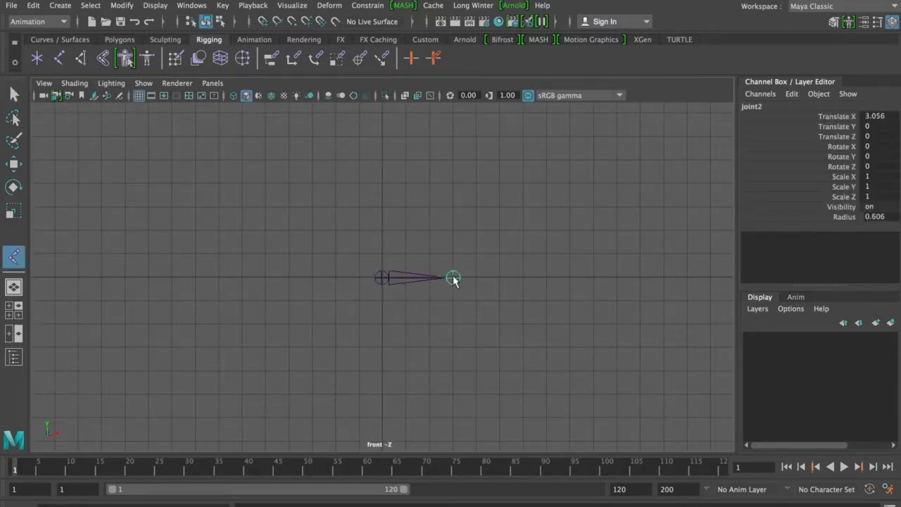
{"action": "left_click", "coordinate": [546, 277]}
Return to the perspective view and raise the root joint to about 5.25 in Y above the grid
{"action": "key", "text": "space"}
{"action": "left_click_drag", "start_coordinate": [490, 238], "coordinate": [489, 224]}
{"action": "key", "text": "w"}
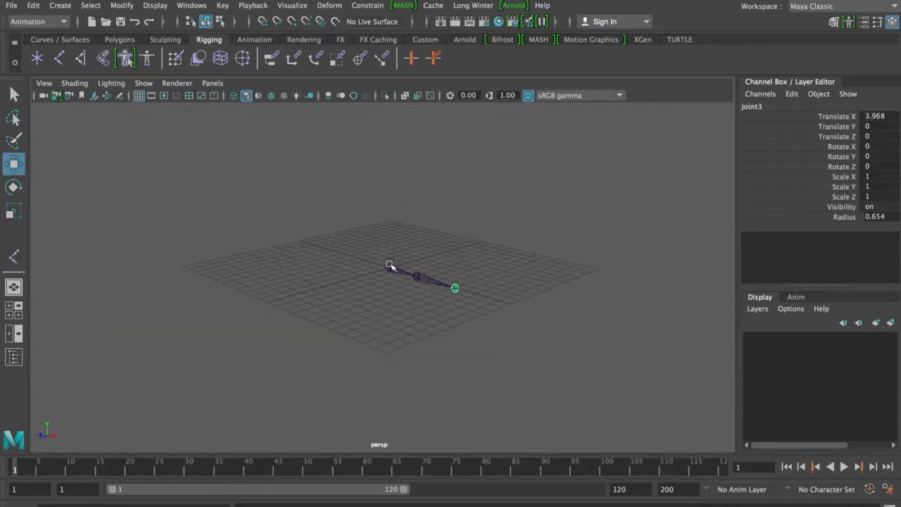
{"action": "left_click", "coordinate": [390, 268]}
{"action": "left_click_drag", "start_coordinate": [388, 218], "coordinate": [394, 137]}
{"action": "left_click_drag", "start_coordinate": [420, 217], "coordinate": [484, 207], "text": "alt"}
{"action": "key", "text": "q"}
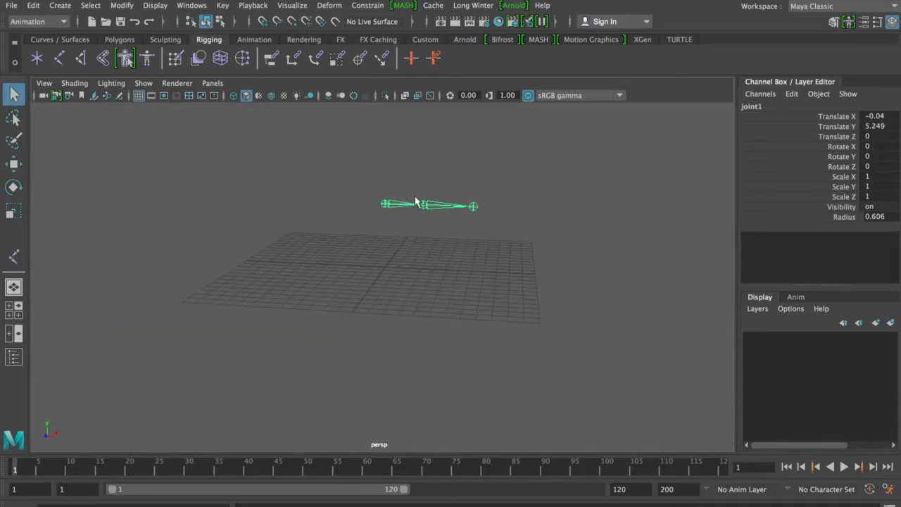
Rename the root joint as shoulder
{"action": "left_click", "coordinate": [765, 107]}
{"action": "type", "text": "shoul"}
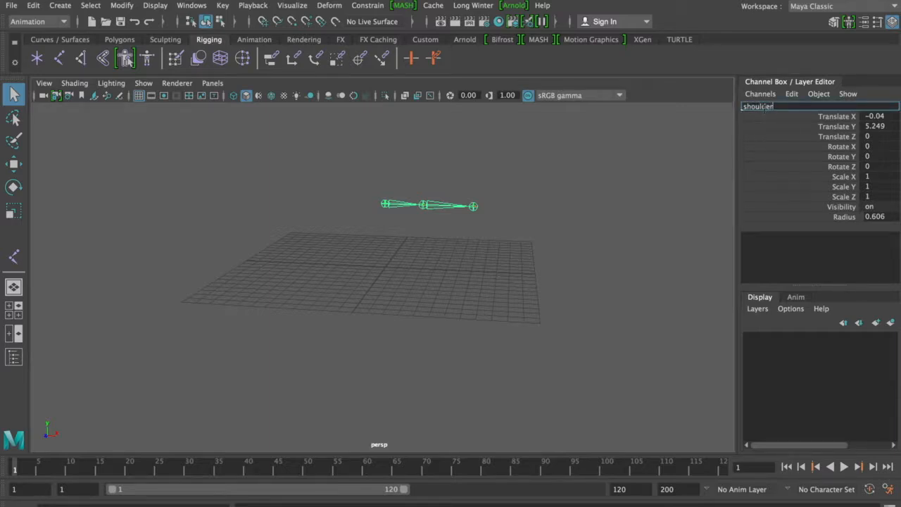
{"action": "type", "text": "der"}
{"action": "key", "text": "Return"}
Rename the middle joint as elbow
{"action": "left_click", "coordinate": [424, 205]}
{"action": "left_click", "coordinate": [771, 106]}
{"action": "type", "text": "elb"}
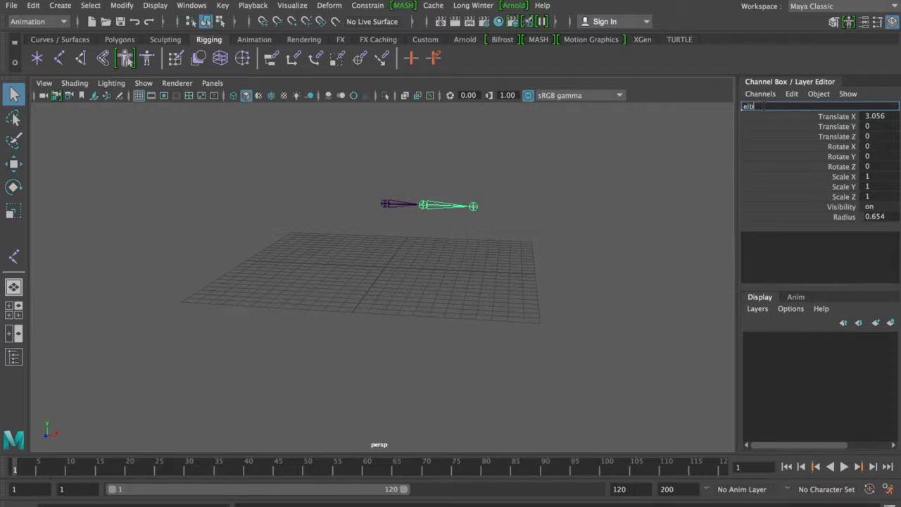
{"action": "type", "text": "ow"}
{"action": "key", "text": "Return"}
Rename the end joint as wrist
{"action": "left_click", "coordinate": [473, 206]}
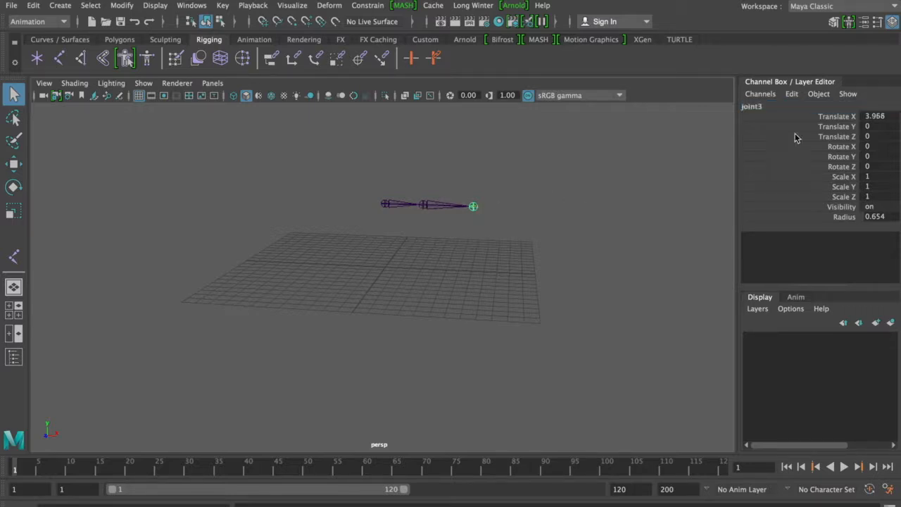
{"action": "left_click", "coordinate": [750, 107]}
{"action": "type", "text": "waist"}
{"action": "key", "text": "Return"}
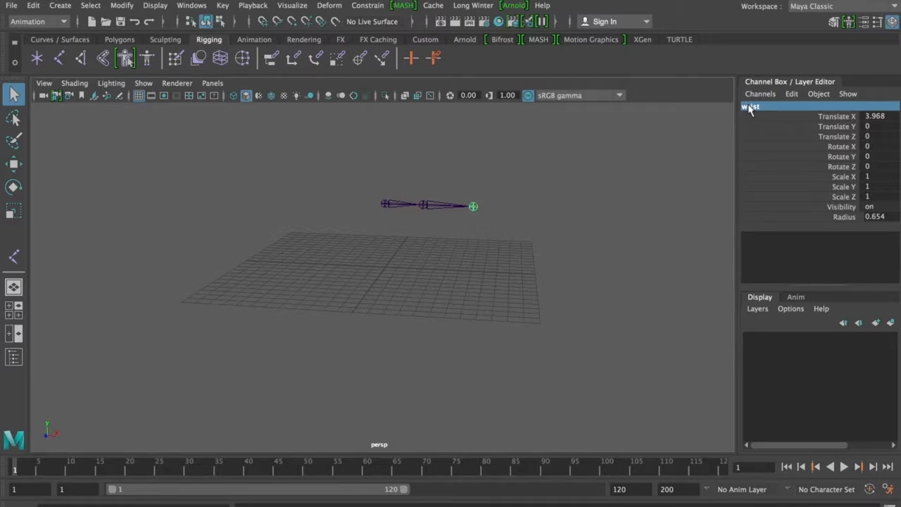
Start adding a keyable float attribute with the long name Shoulder_DownUp to the shoulder joint
{"action": "scroll", "coordinate": [639, 164], "scroll_direction": "up", "scroll_amount": 5}
{"action": "left_click", "coordinate": [638, 166]}
{"action": "middle_click_drag", "start_coordinate": [632, 166], "coordinate": [627, 194], "text": "alt"}
{"action": "left_click", "coordinate": [383, 193]}
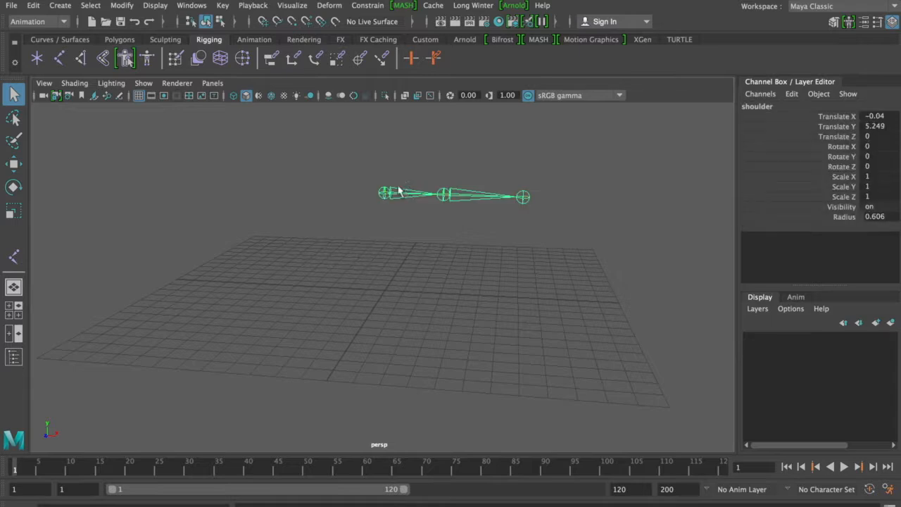
{"action": "key", "text": "e"}
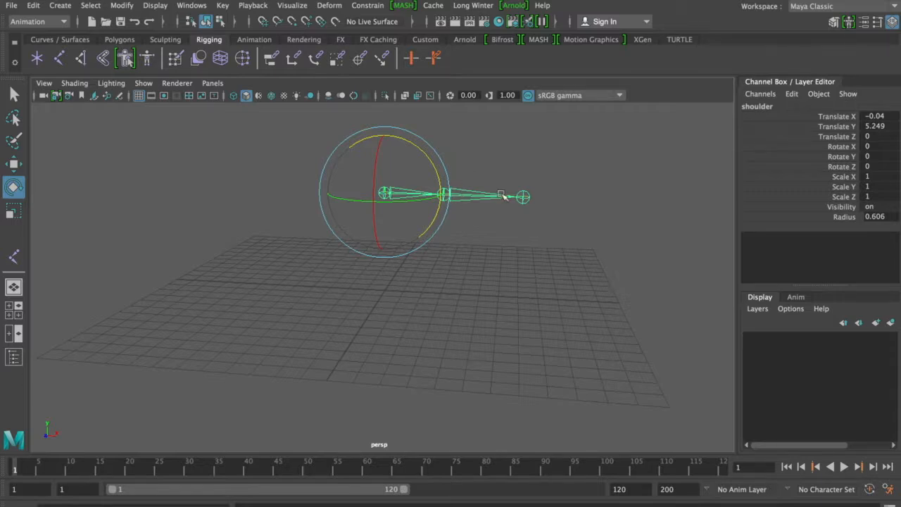
{"action": "key", "text": "q"}
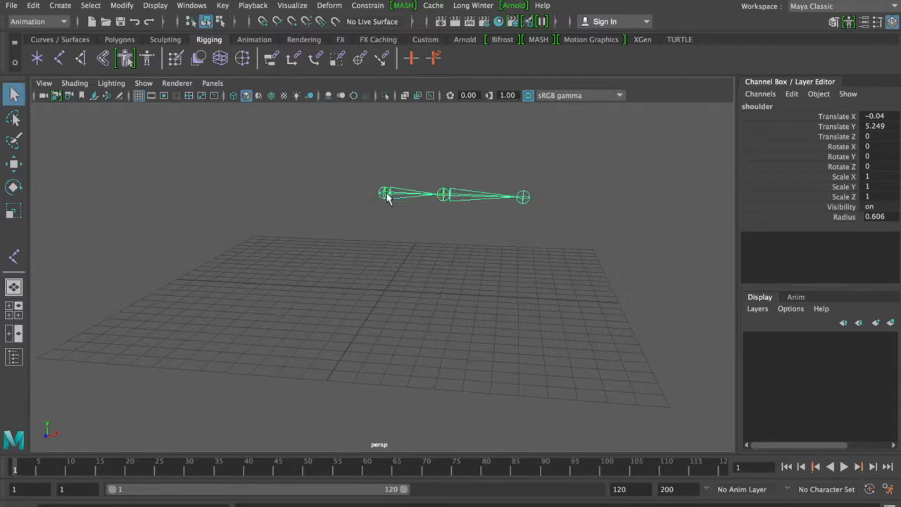
{"action": "left_click", "coordinate": [790, 96]}
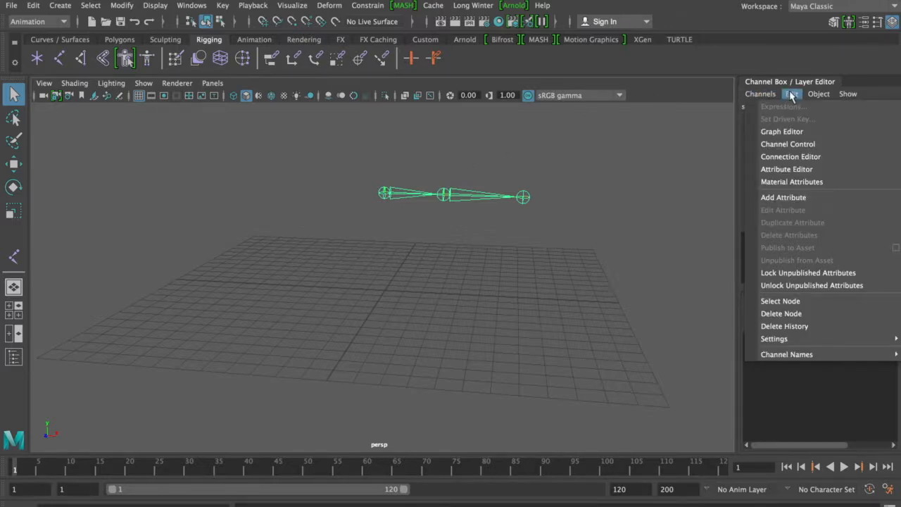
{"action": "left_click", "coordinate": [788, 200]}
{"action": "left_click_drag", "start_coordinate": [591, 130], "coordinate": [753, 52]}
{"action": "type", "text": "Shoulder_DownUp"}
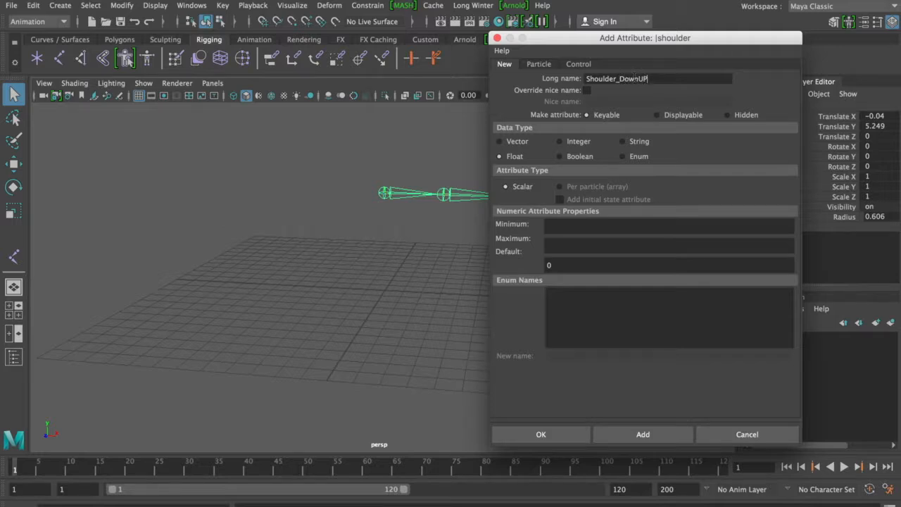
{"action": "left_click", "coordinate": [561, 226]}
{"action": "left_click_drag", "start_coordinate": [741, 40], "coordinate": [656, 49]}
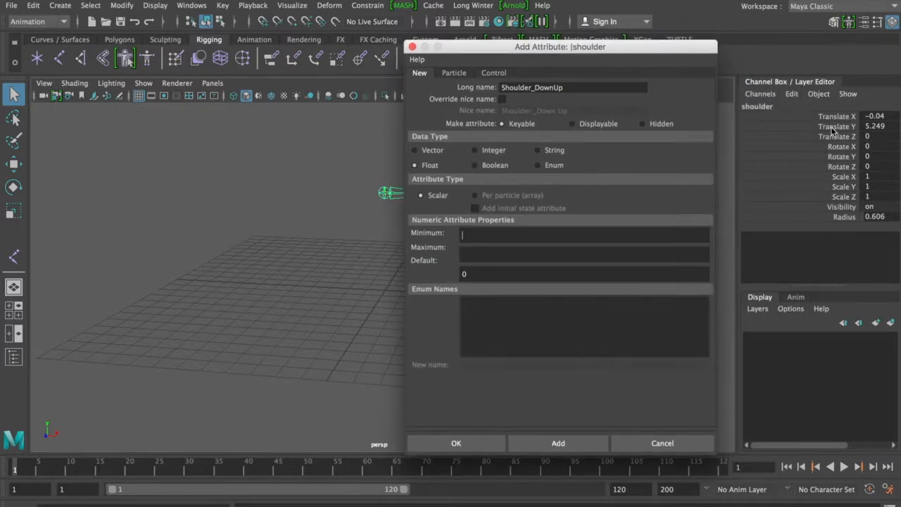
Try setting the shoulder's rotation to 10 in X, 100 in Y and 1000 in Z
{"action": "left_click", "coordinate": [837, 146]}
{"action": "double_click", "coordinate": [881, 145]}
{"action": "type", "text": "10"}
{"action": "key", "text": "Tab"}
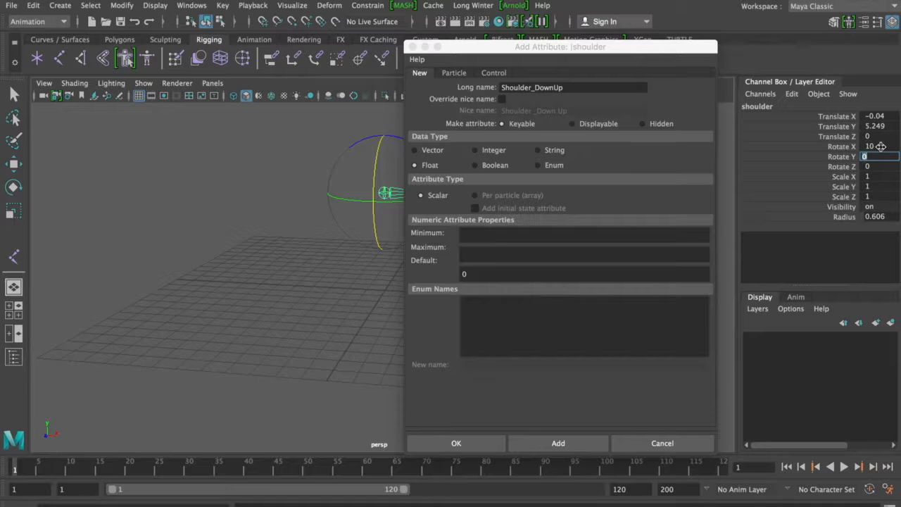
{"action": "key", "text": "Tab"}
{"action": "type", "text": "1000"}
{"action": "key", "text": "Tab"}
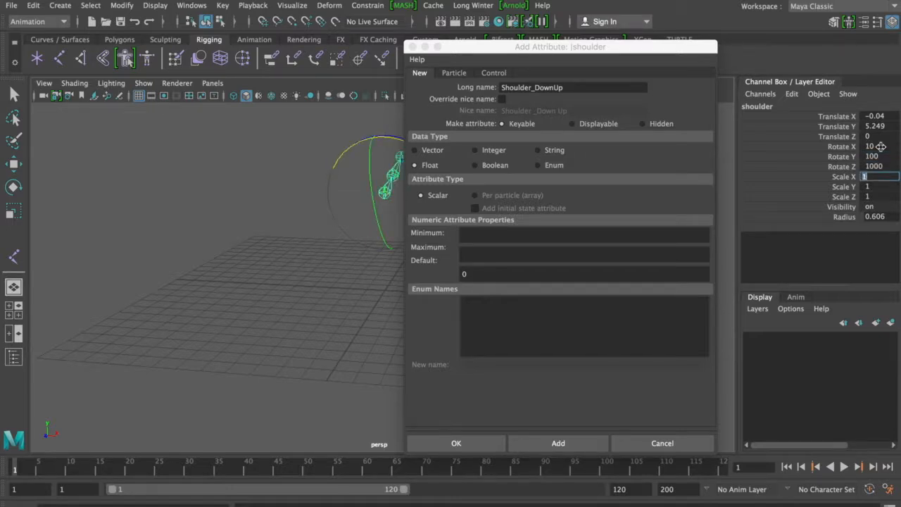
Reset the shoulder's X, Y and Z rotations to 0
{"action": "left_click", "coordinate": [880, 146]}
{"action": "type", "text": "0"}
{"action": "key", "text": "Tab"}
{"action": "type", "text": "0"}
{"action": "key", "text": "Tab"}
{"action": "type", "text": "0"}
{"action": "key", "text": "Tab"}
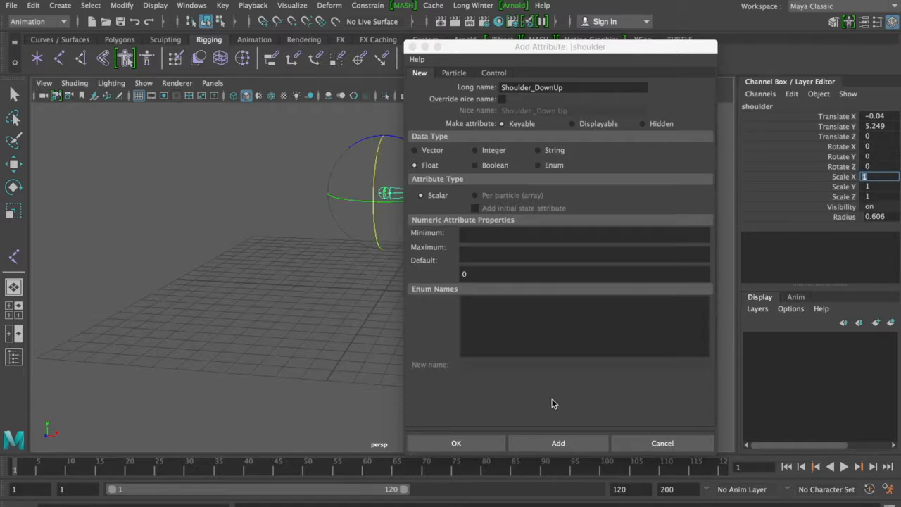
Set the new attribute's minimum to 0 and maximum to 10, and add it to the shoulder joint
{"action": "left_click", "coordinate": [495, 237]}
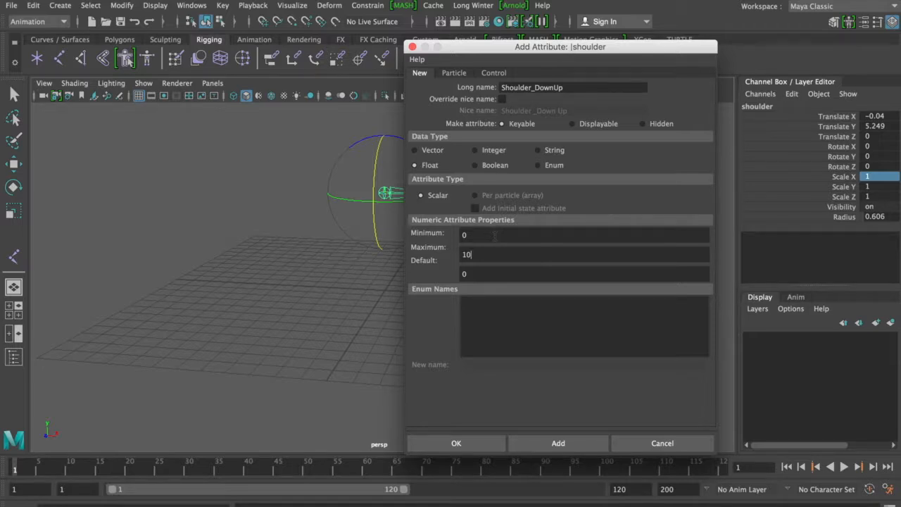
{"action": "left_click", "coordinate": [460, 442]}
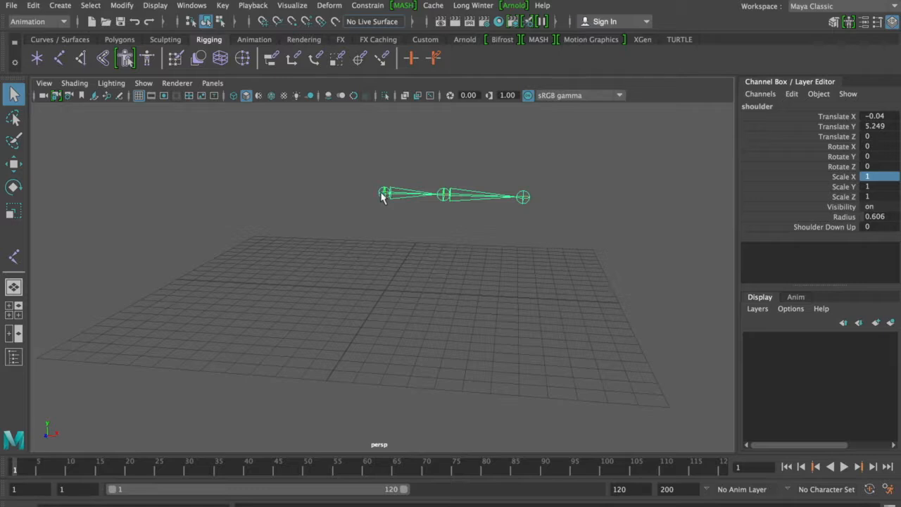
Test the Shoulder Down Up attribute by raising it to 10 and returning it to 0
{"action": "left_click", "coordinate": [838, 227]}
{"action": "middle_click_drag", "start_coordinate": [734, 223], "coordinate": [897, 204]}
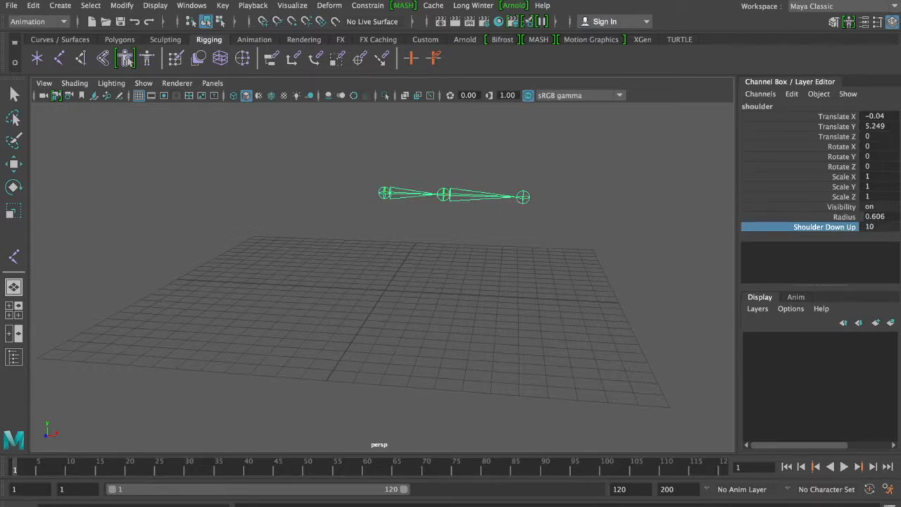
{"action": "middle_click_drag", "start_coordinate": [869, 214], "coordinate": [819, 197]}
{"action": "key", "text": "q"}
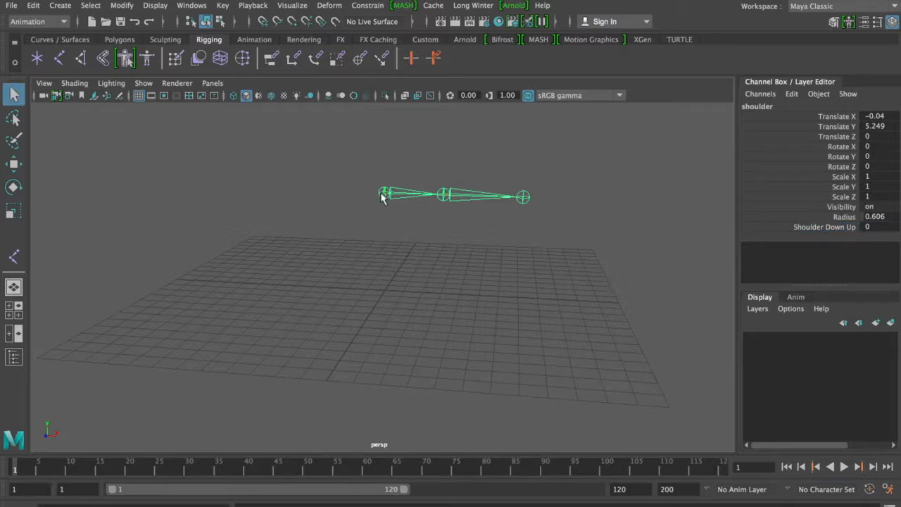
Open the Set Driven Key editor, move it clear of the joints, and load the shoulder as driver
{"action": "left_click", "coordinate": [222, 6]}
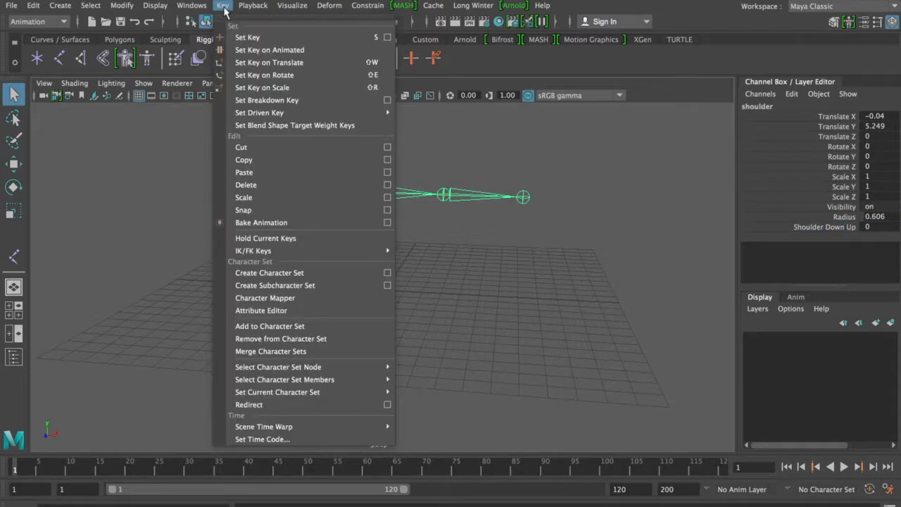
{"action": "mouse_move", "coordinate": [267, 114]}
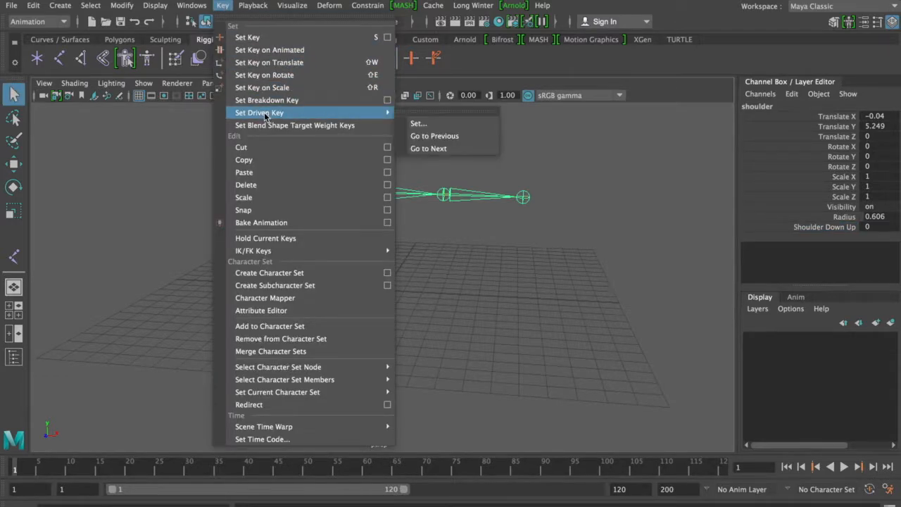
{"action": "left_click", "coordinate": [422, 126]}
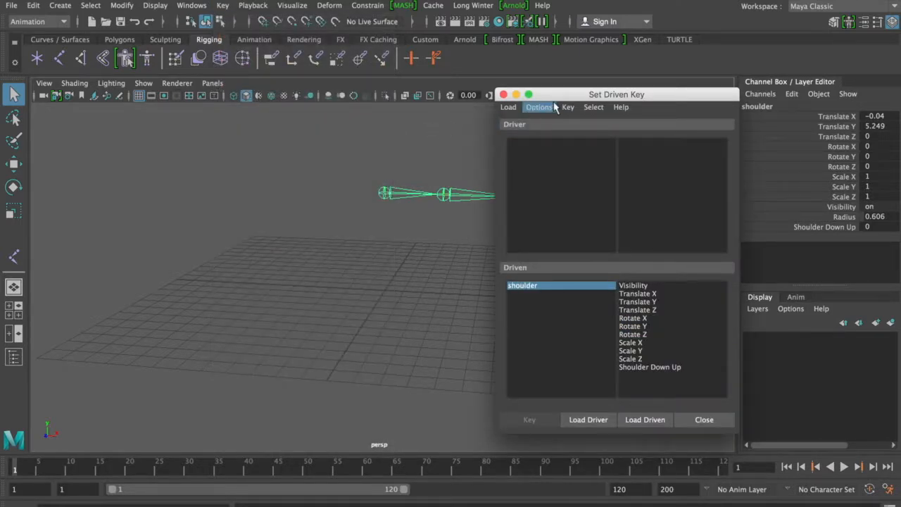
{"action": "left_click_drag", "start_coordinate": [563, 97], "coordinate": [137, 73]}
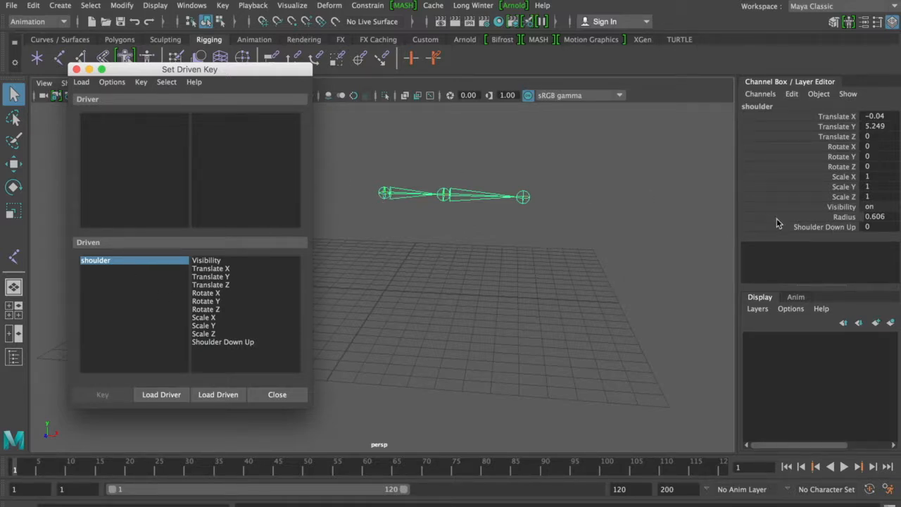
{"action": "left_click", "coordinate": [839, 227]}
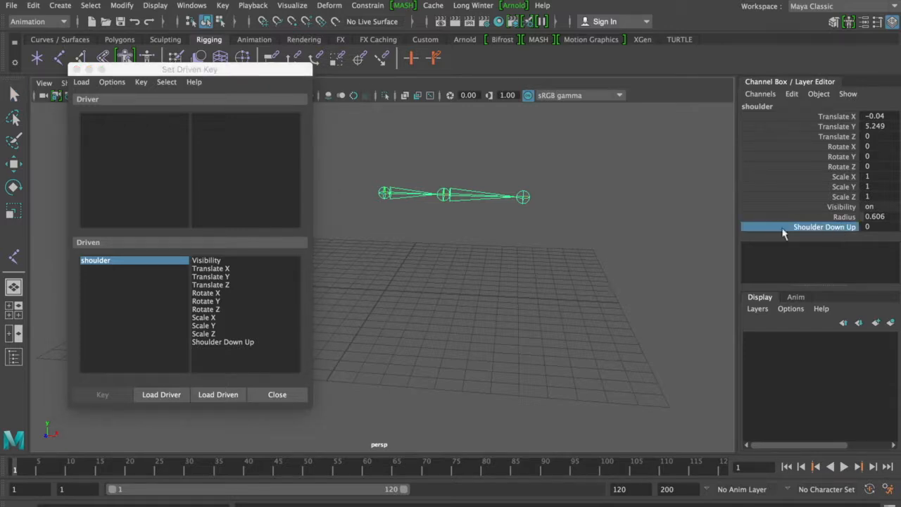
{"action": "left_click", "coordinate": [163, 395]}
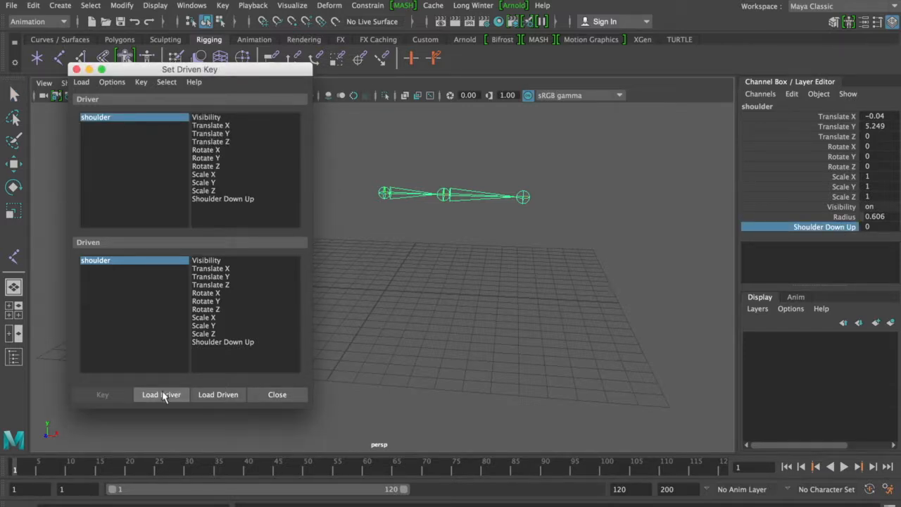
Load the shoulder joint as the driven object and choose Rotate Z as its driven attribute
{"action": "left_click", "coordinate": [383, 196]}
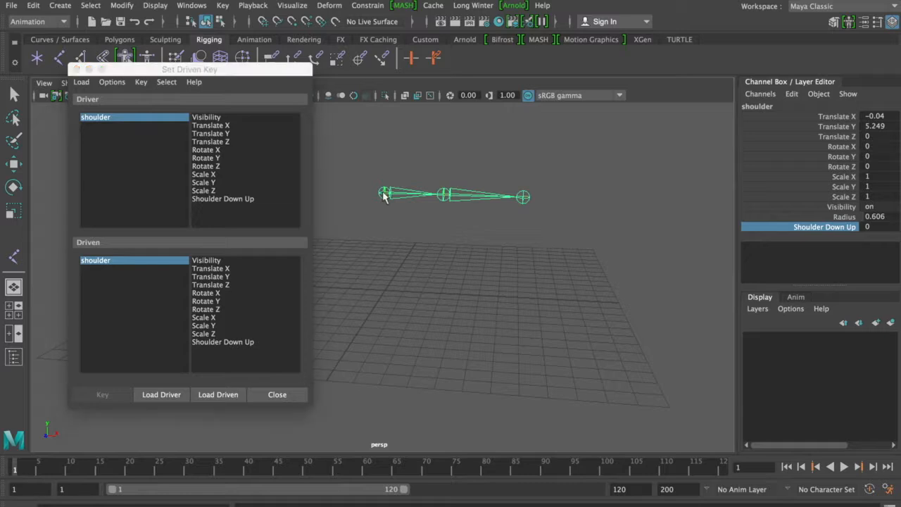
{"action": "left_click", "coordinate": [227, 398]}
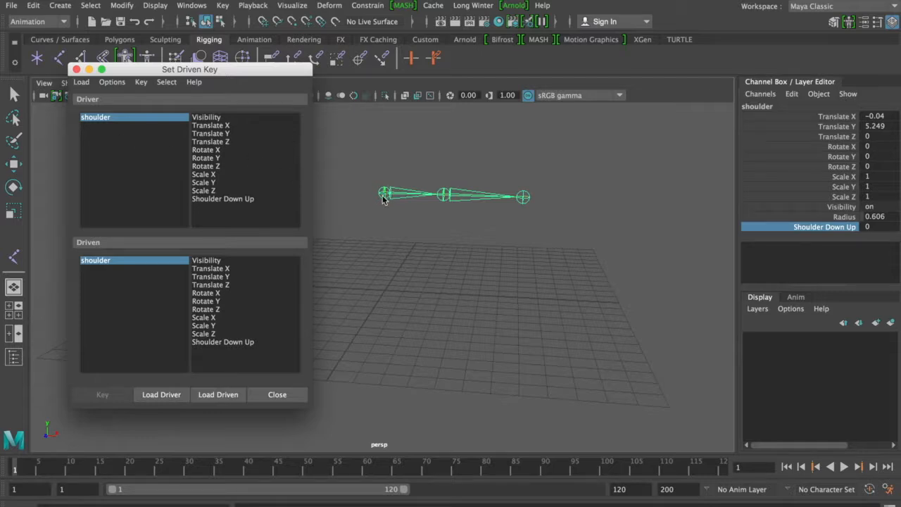
{"action": "left_click", "coordinate": [211, 309]}
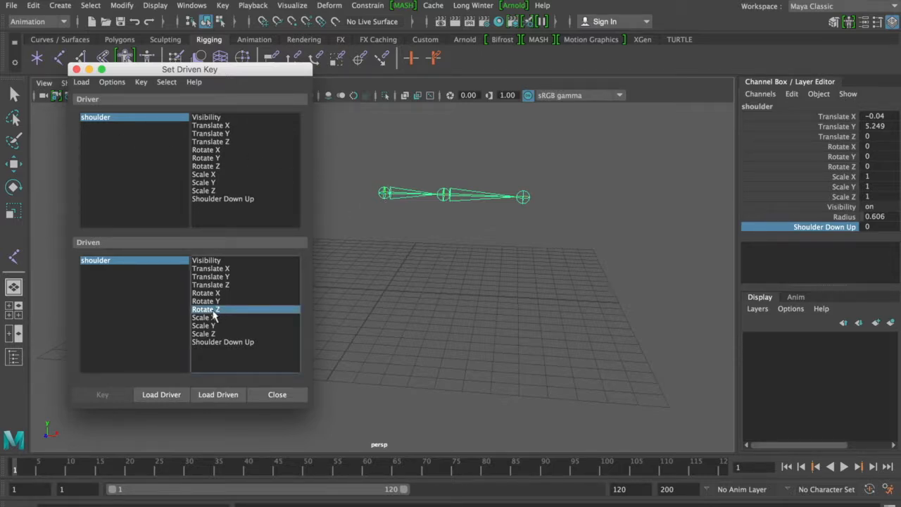
Choose Shoulder Down Up as the driver attribute, keeping the shoulder's Rotate Z as the driven attribute
{"action": "left_click", "coordinate": [841, 166]}
{"action": "middle_click_drag", "start_coordinate": [530, 181], "coordinate": [553, 136]}
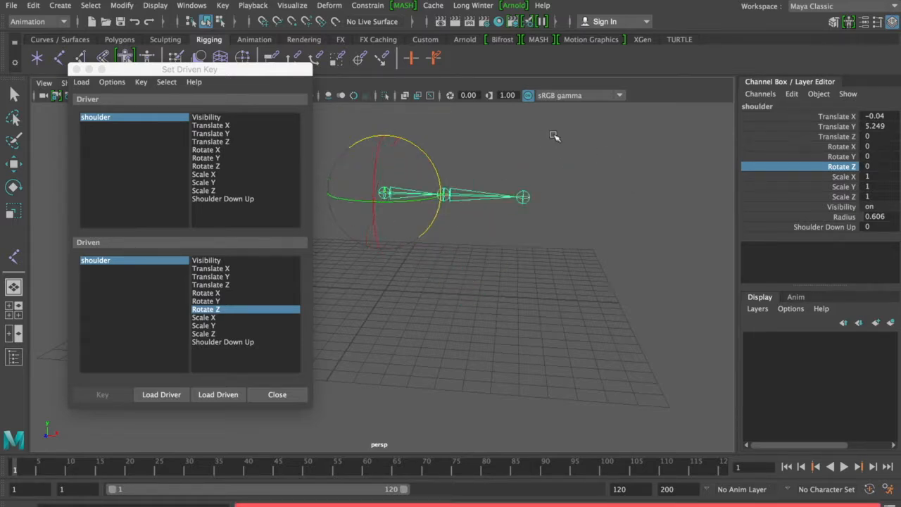
{"action": "left_click", "coordinate": [238, 313]}
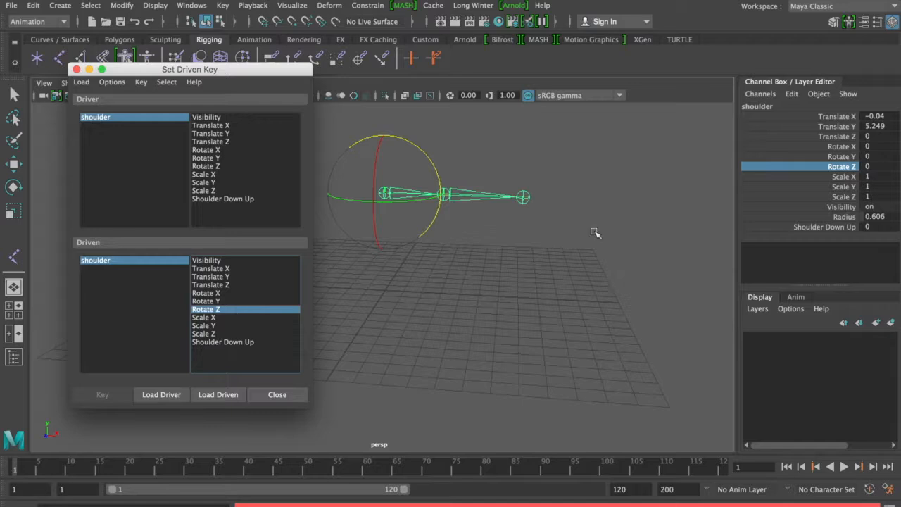
{"action": "left_click", "coordinate": [825, 226]}
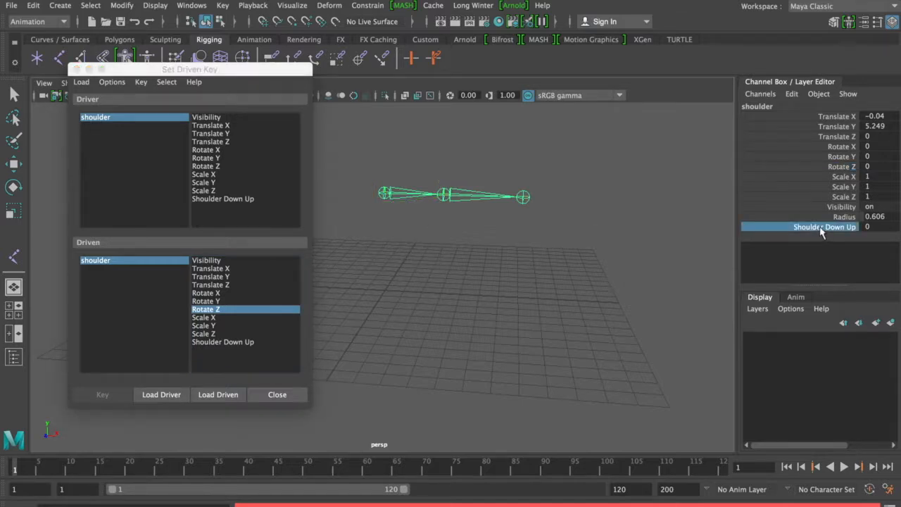
{"action": "left_click", "coordinate": [235, 199]}
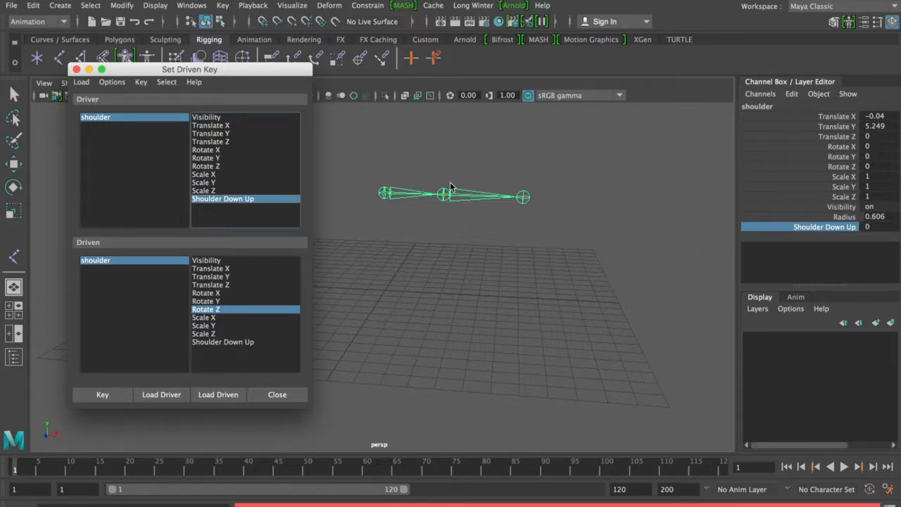
Try the shoulder's rotation, reset Rotate Z to 0, and set a driven key with Shoulder Down Up at 0
{"action": "left_click", "coordinate": [384, 197]}
{"action": "key", "text": "e"}
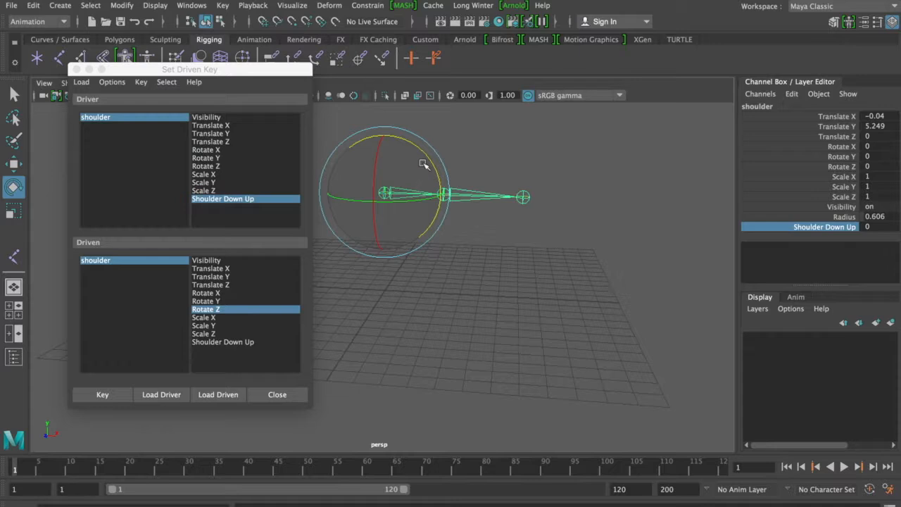
{"action": "left_click_drag", "start_coordinate": [427, 150], "coordinate": [430, 163]}
{"action": "left_click", "coordinate": [871, 166]}
{"action": "type", "text": "0"}
{"action": "key", "text": "Return"}
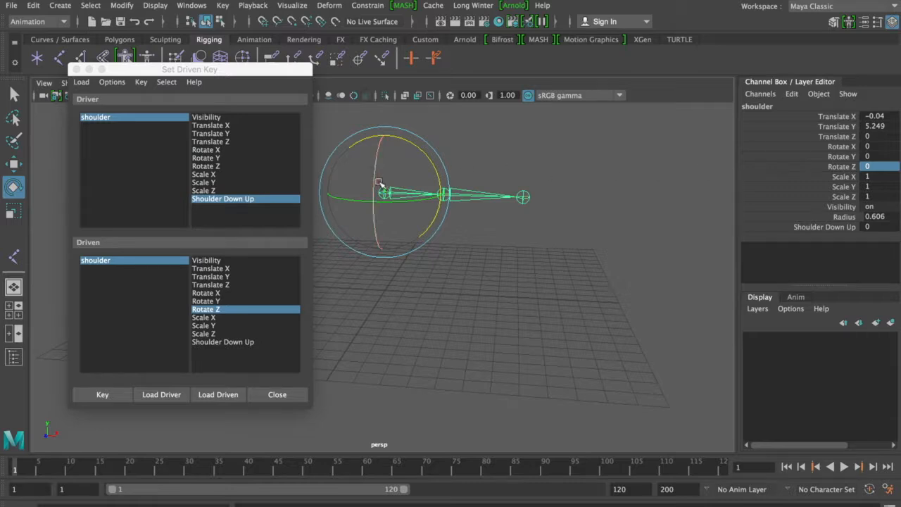
{"action": "left_click", "coordinate": [830, 227]}
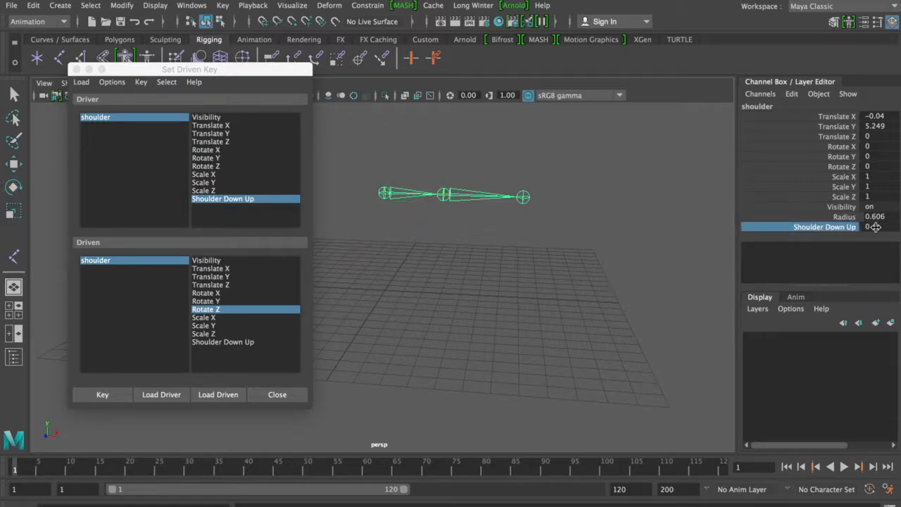
{"action": "left_click", "coordinate": [102, 396]}
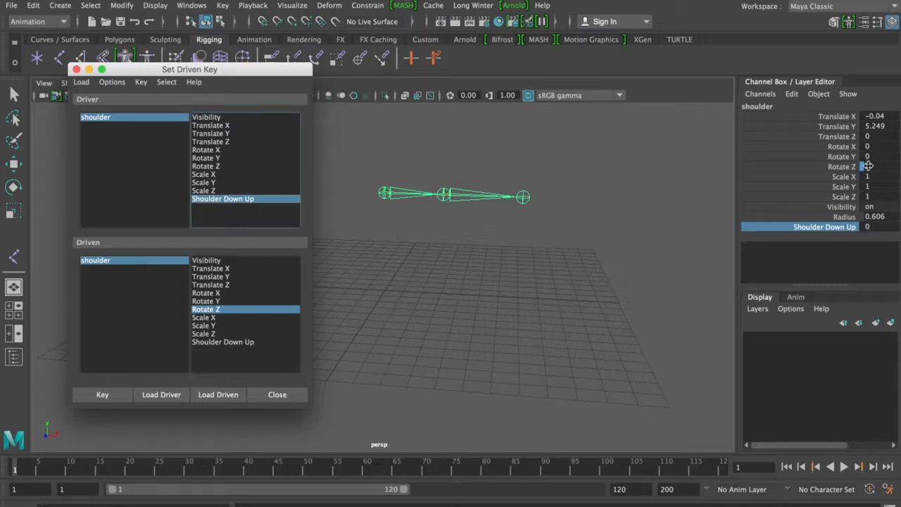
Set Shoulder Down Up to 10, rotate the shoulder to -90 in Z, and set the second driven key
{"action": "double_click", "coordinate": [870, 227]}
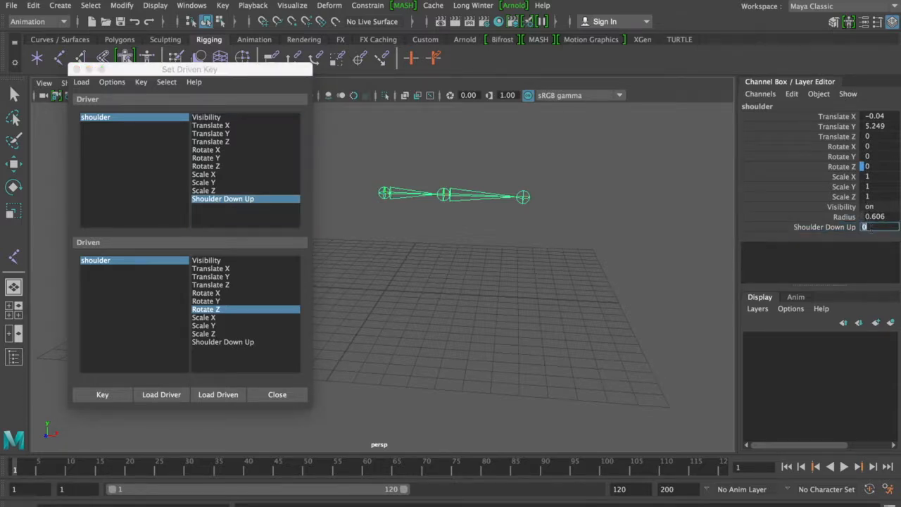
{"action": "key", "text": "Return"}
{"action": "key", "text": "e"}
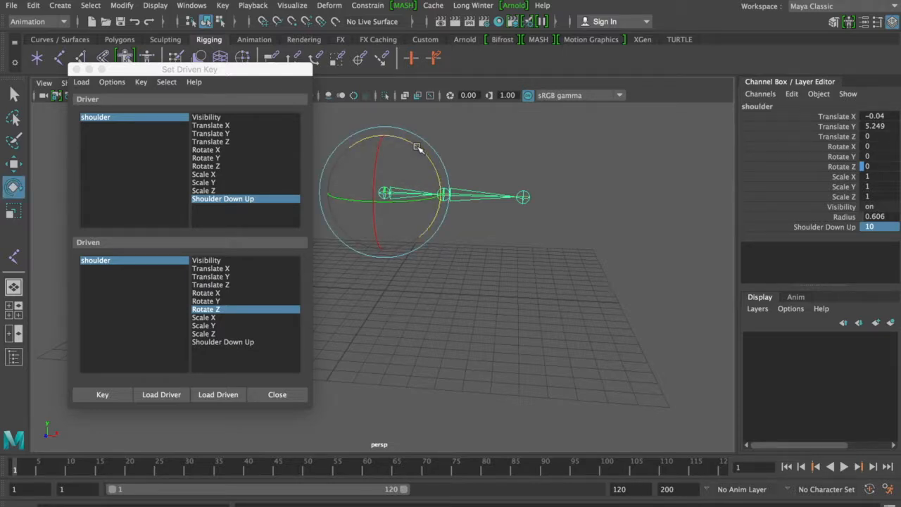
{"action": "left_click_drag", "start_coordinate": [417, 147], "coordinate": [436, 234]}
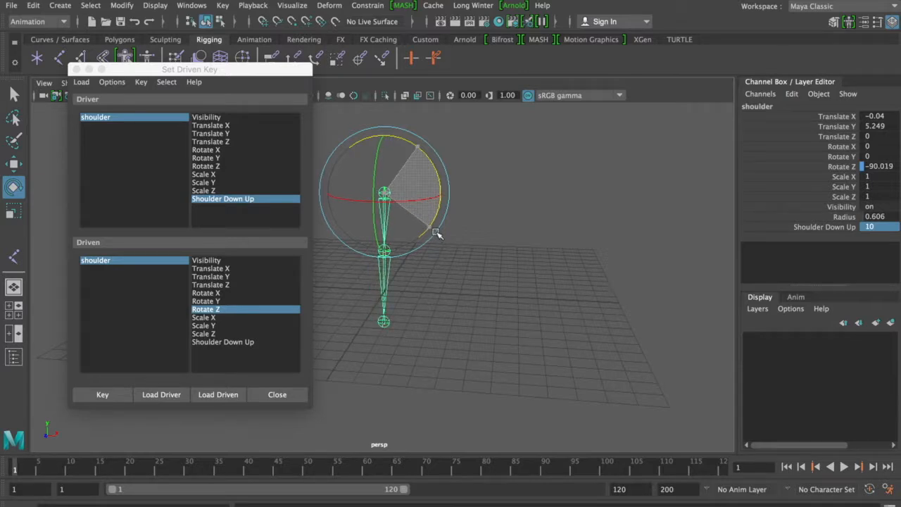
{"action": "left_click", "coordinate": [892, 166]}
{"action": "type", "text": "-"}
{"action": "key", "text": "Return"}
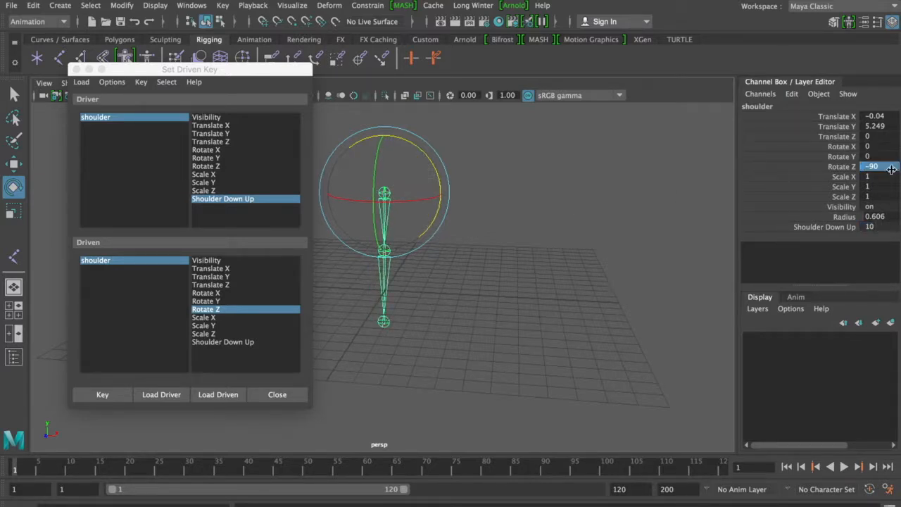
{"action": "left_click", "coordinate": [853, 226]}
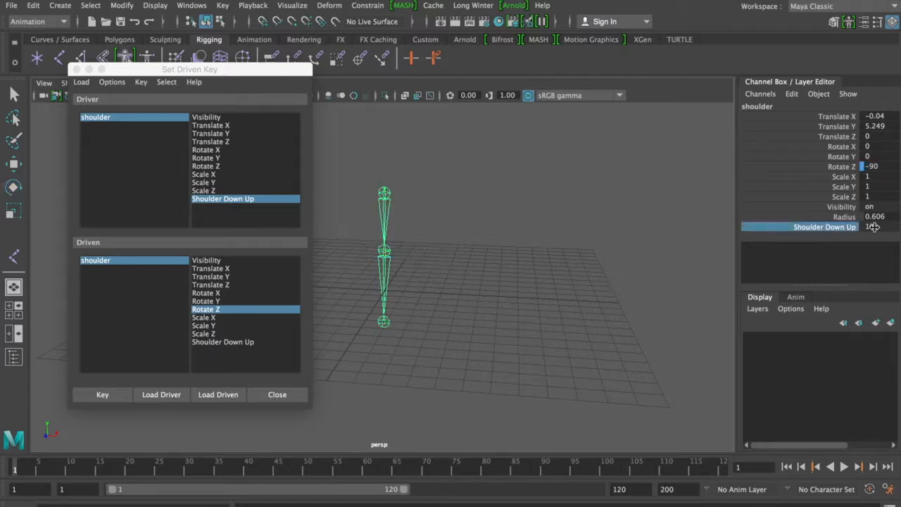
{"action": "left_click", "coordinate": [102, 395]}
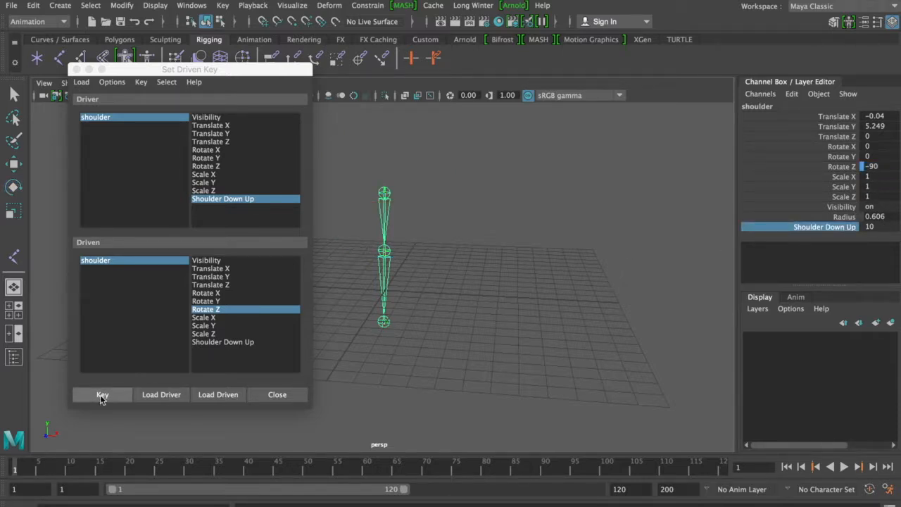
Test the driven shoulder by varying Shoulder Down Up within its range and returning it to 0
{"action": "left_click", "coordinate": [816, 228]}
{"action": "middle_click_drag", "start_coordinate": [627, 192], "coordinate": [491, 186]}
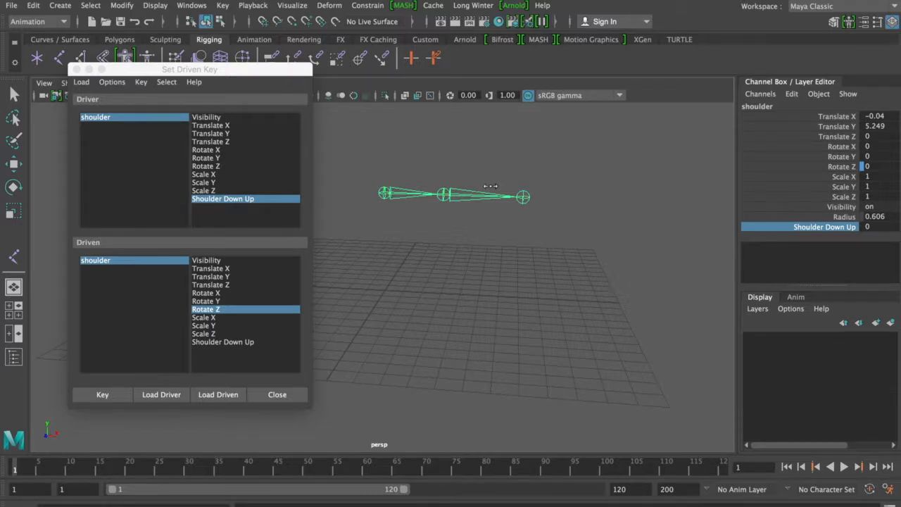
{"action": "middle_click_drag", "start_coordinate": [561, 180], "coordinate": [504, 190]}
{"action": "middle_click_drag", "start_coordinate": [438, 145], "coordinate": [471, 137]}
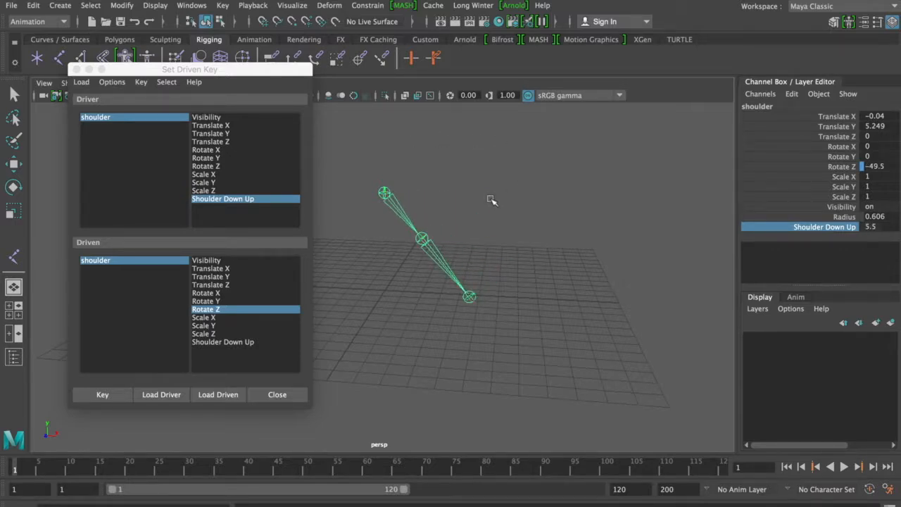
{"action": "right_click", "coordinate": [845, 226]}
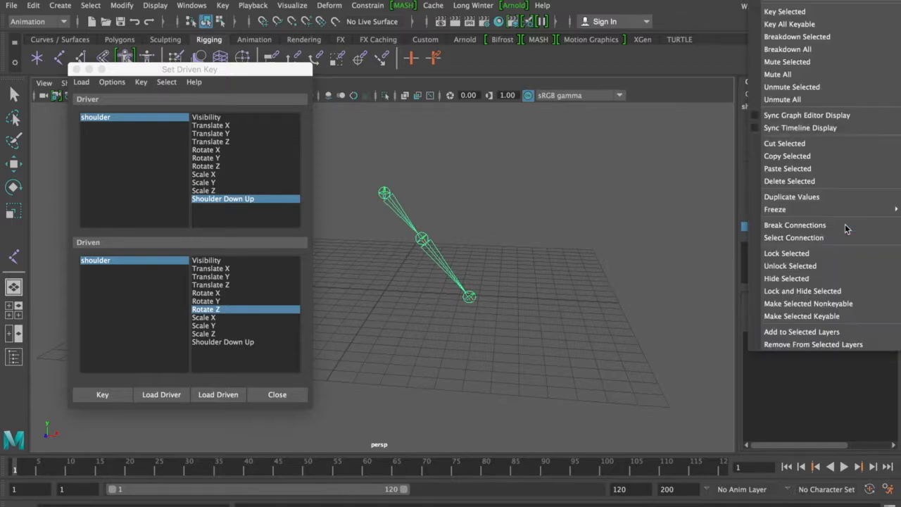
{"action": "left_click", "coordinate": [657, 178]}
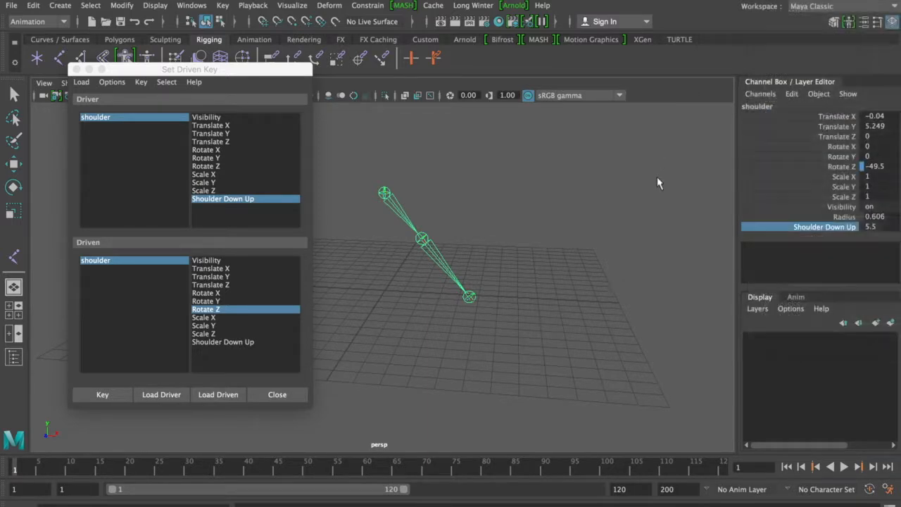
{"action": "middle_click_drag", "start_coordinate": [656, 176], "coordinate": [511, 178]}
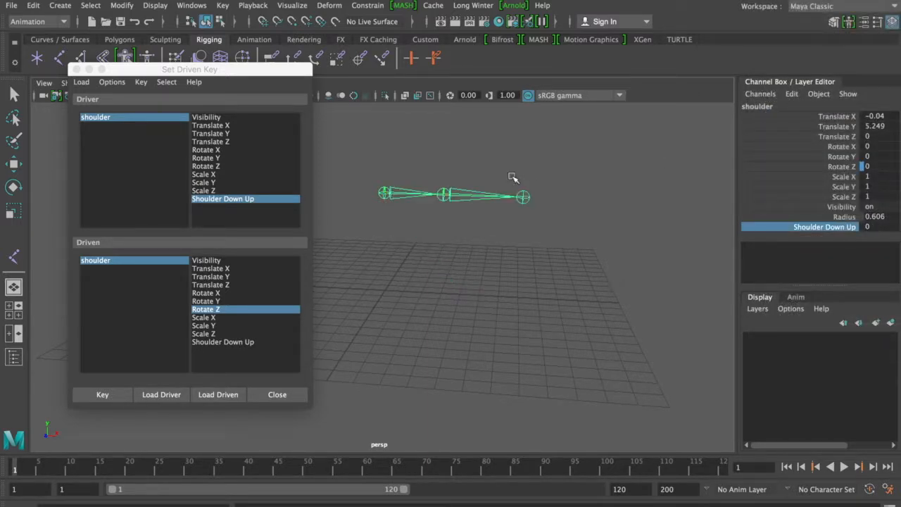
Select the elbow joint and add a keyable float attribute named Elbow_curl
{"action": "left_click", "coordinate": [670, 152]}
{"action": "key", "text": "e"}
{"action": "left_click", "coordinate": [443, 194]}
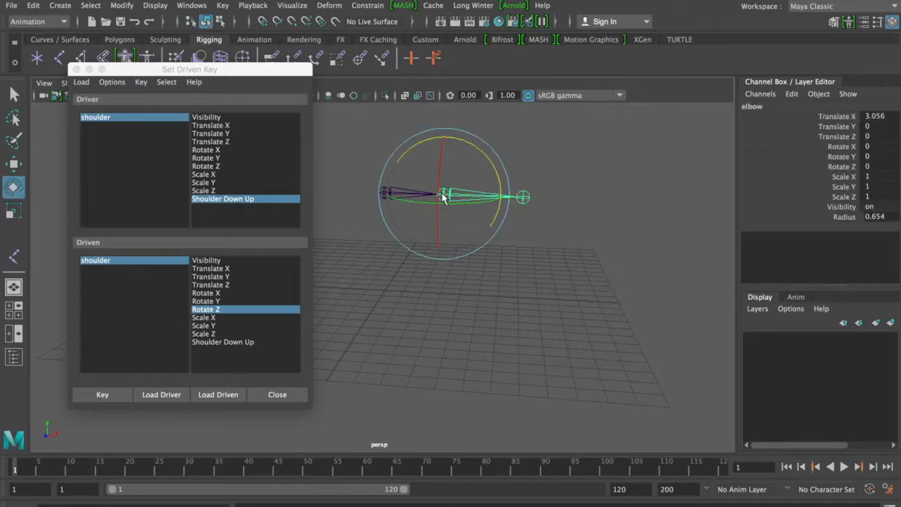
{"action": "left_click", "coordinate": [790, 93]}
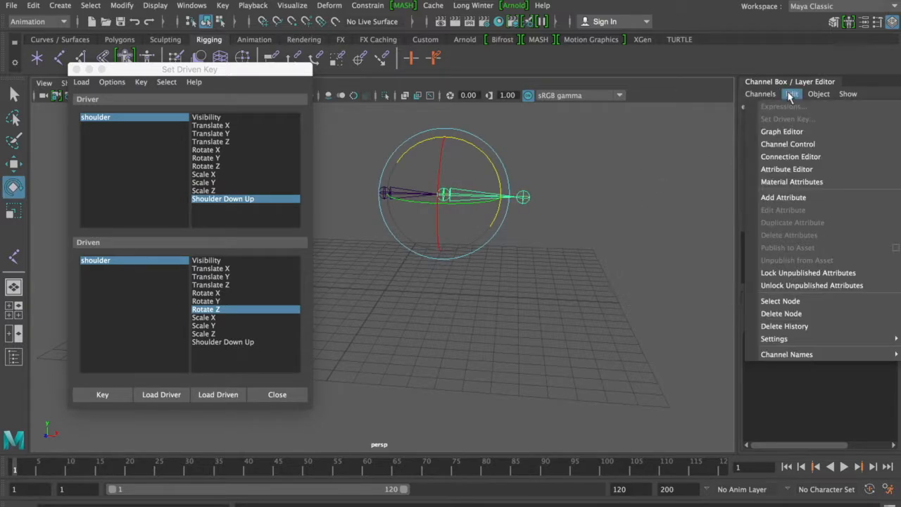
{"action": "left_click", "coordinate": [785, 197]}
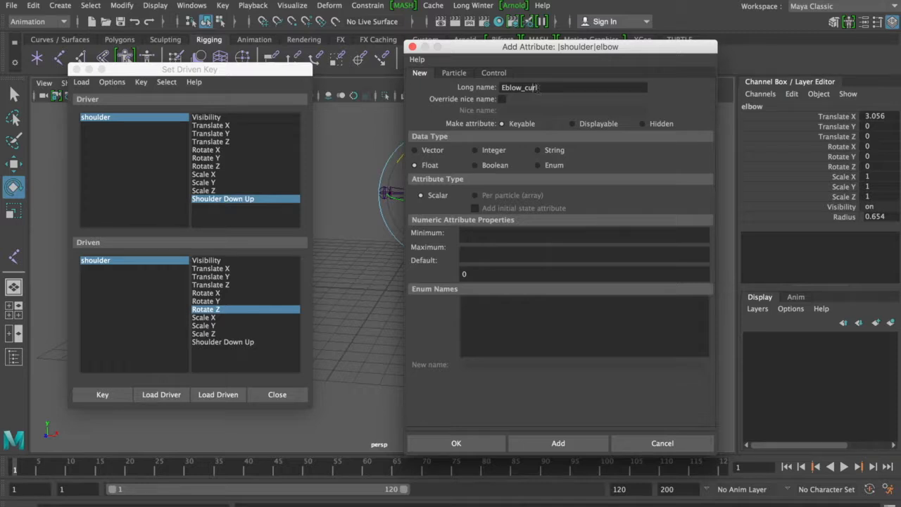
{"action": "key", "text": "BackSpace"}
{"action": "key", "text": "BackSpace"}
{"action": "type", "text": "lb"}
{"action": "left_click", "coordinate": [474, 233]}
{"action": "left_click", "coordinate": [469, 441]}
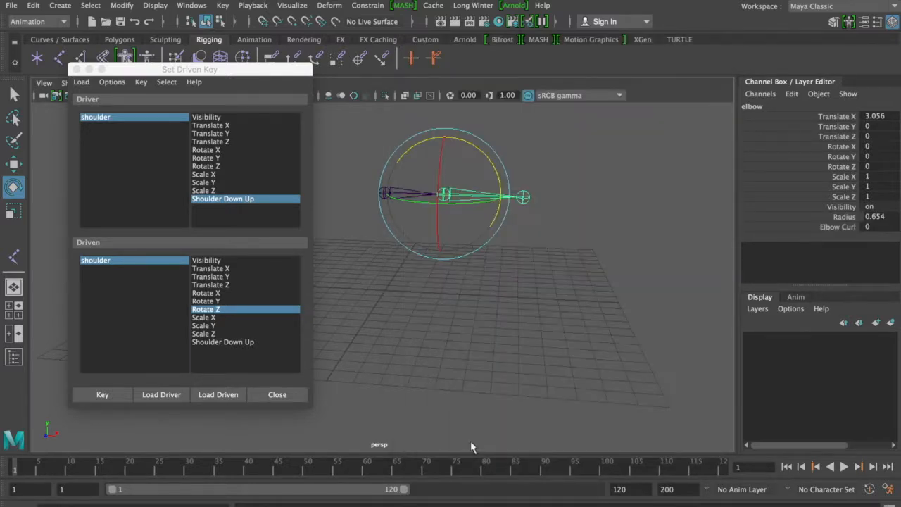
Load the elbow as both driver and driven object, with Elbow Curl as the driver attribute
{"action": "left_click", "coordinate": [836, 226]}
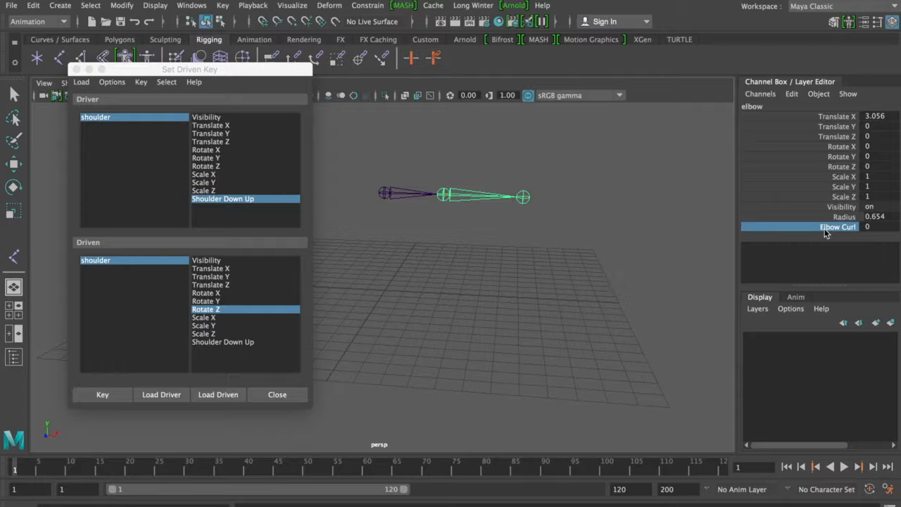
{"action": "left_click", "coordinate": [161, 394]}
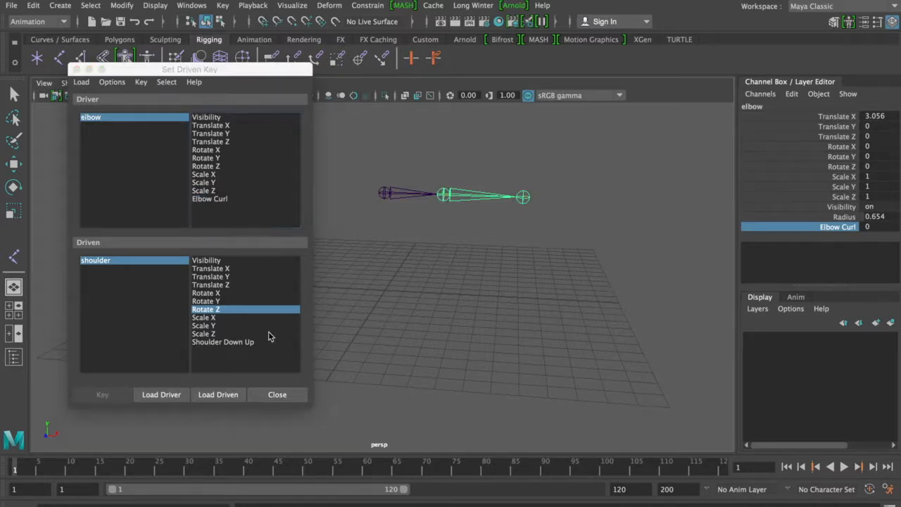
{"action": "left_click", "coordinate": [221, 395]}
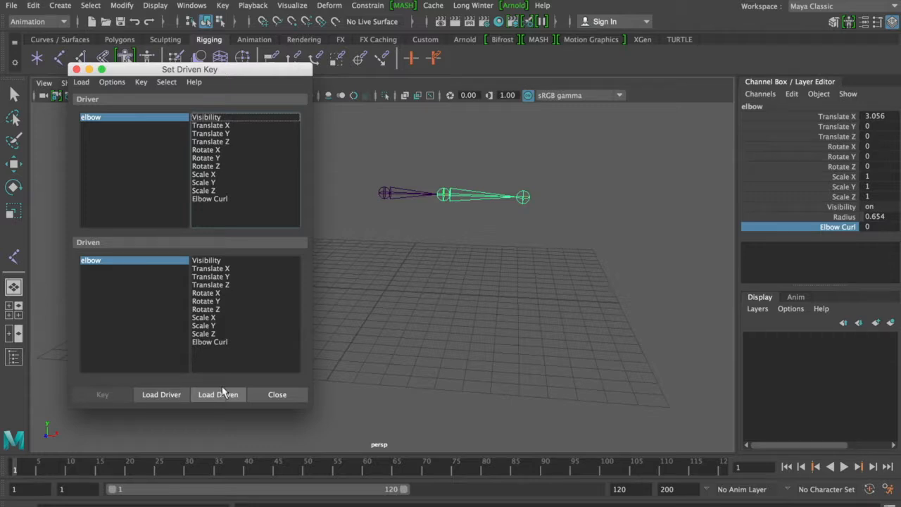
{"action": "left_click", "coordinate": [204, 199]}
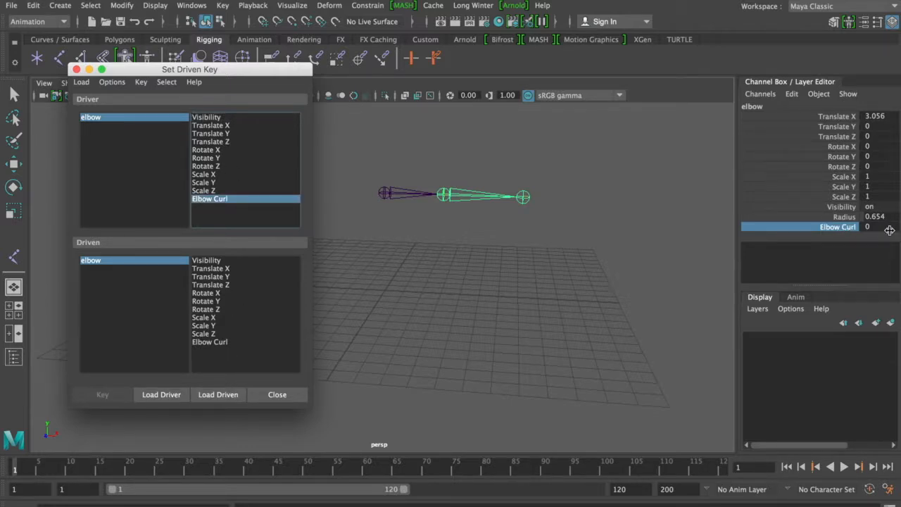
Choose the elbow's Rotate Z as driven attribute and key it at 0 with Elbow Curl at 0
{"action": "left_click", "coordinate": [443, 202]}
{"action": "key", "text": "e"}
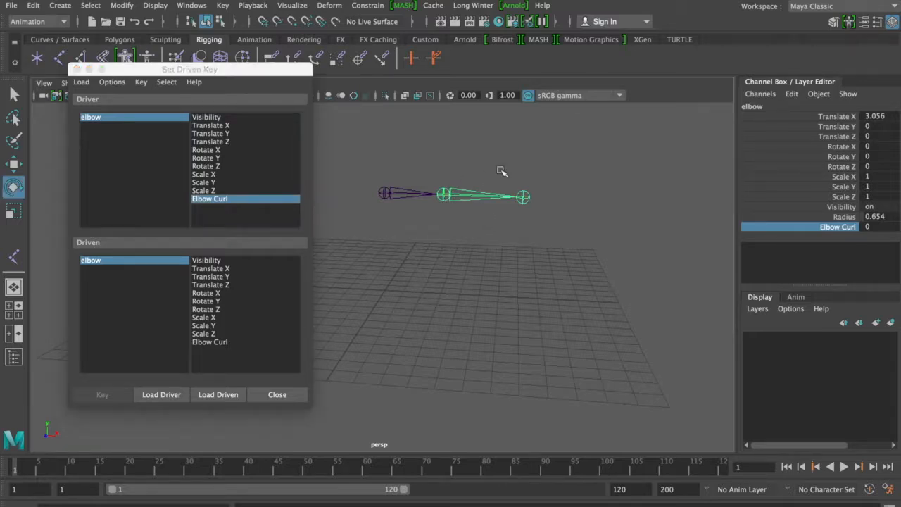
{"action": "left_click_drag", "start_coordinate": [464, 142], "coordinate": [445, 135]}
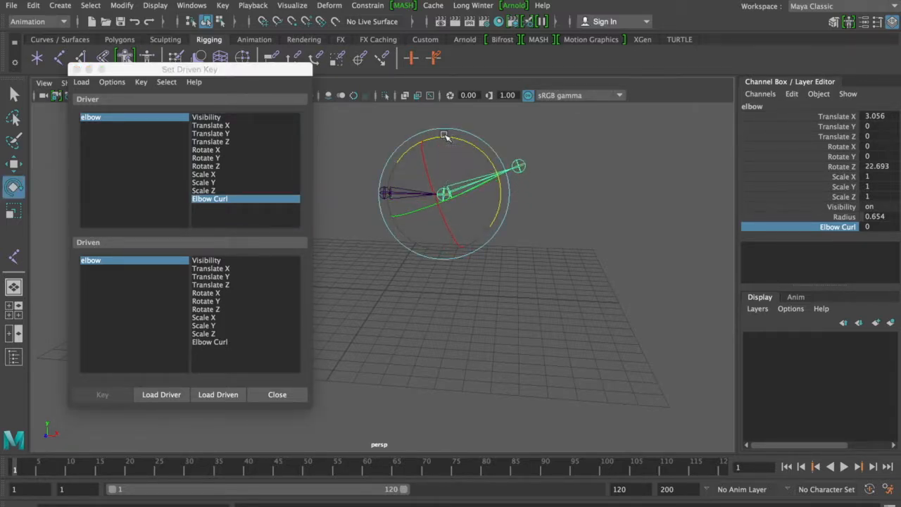
{"action": "key", "text": "ctrl+z"}
{"action": "left_click", "coordinate": [216, 308]}
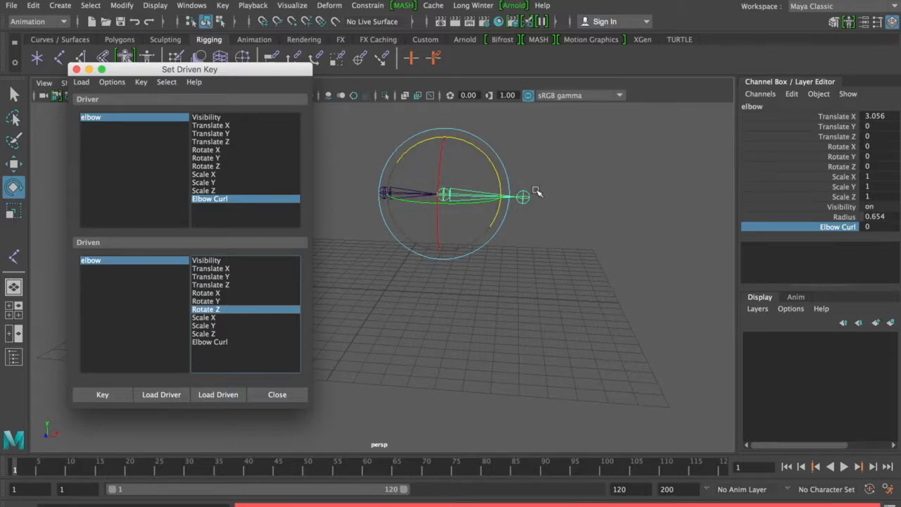
{"action": "left_click", "coordinate": [100, 395]}
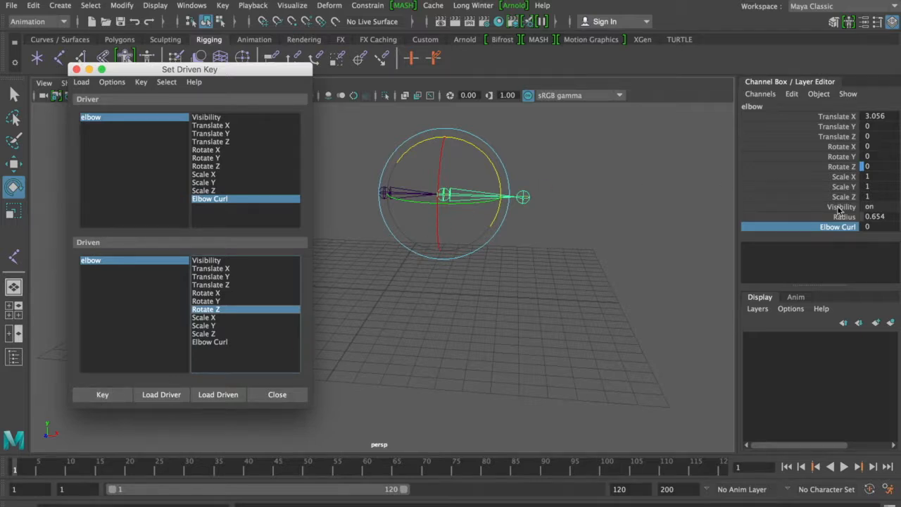
Set Elbow Curl to 10, rotate the elbow to 98 in Z, and set the second driven key
{"action": "left_click", "coordinate": [868, 227]}
{"action": "type", "text": "10"}
{"action": "key", "text": "Return"}
{"action": "left_click_drag", "start_coordinate": [475, 146], "coordinate": [343, 147]}
{"action": "left_click", "coordinate": [873, 166]}
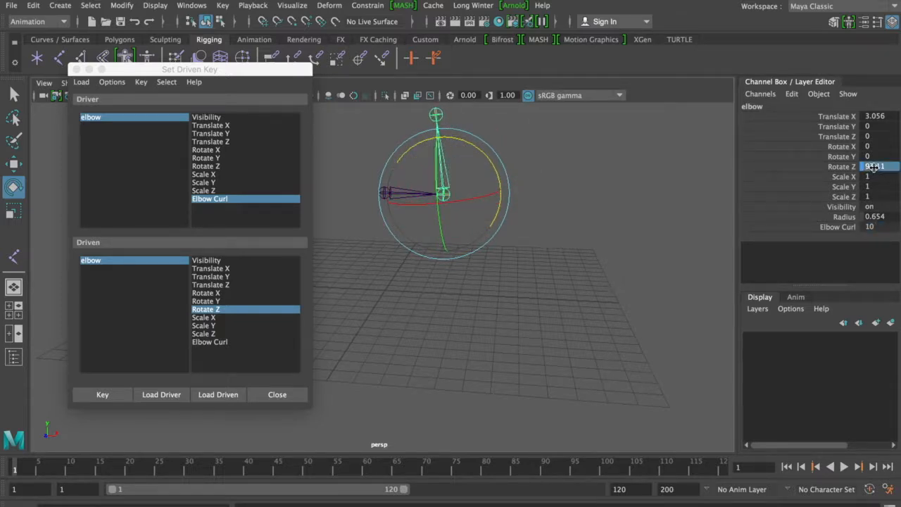
{"action": "type", "text": "98"}
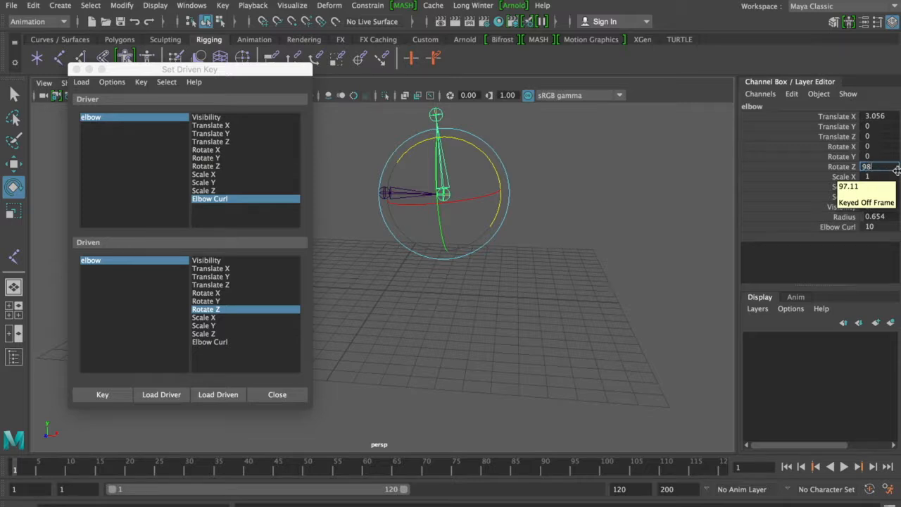
{"action": "key", "text": "Return"}
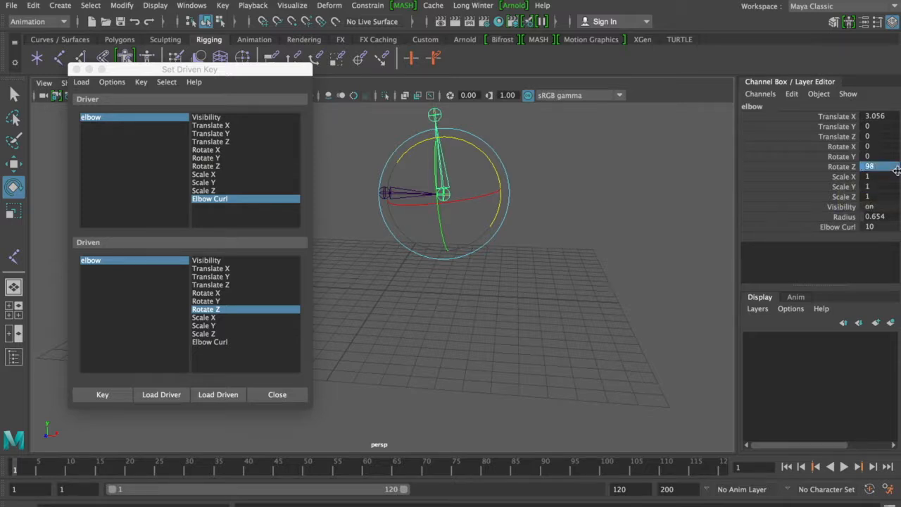
{"action": "left_click", "coordinate": [102, 395]}
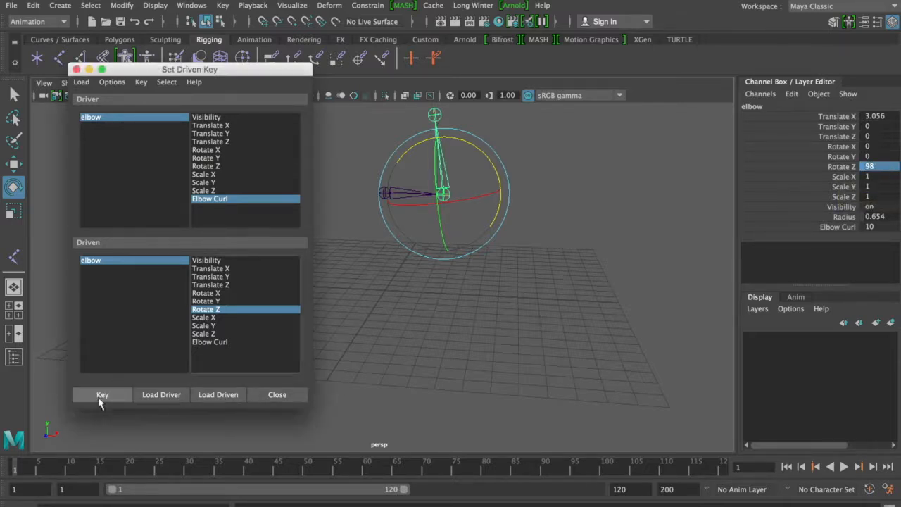
Lower the Elbow Curl attribute interactively to 0 so the elbow straightens
{"action": "left_click", "coordinate": [834, 227]}
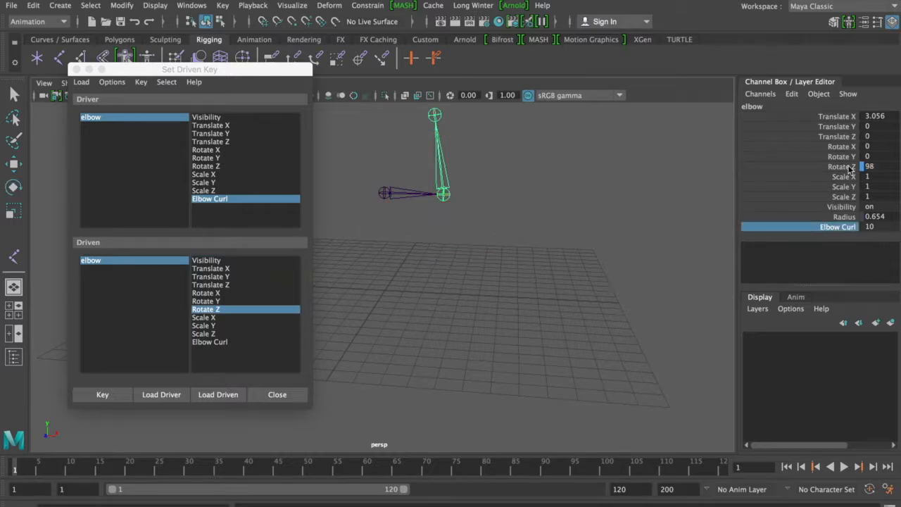
{"action": "mouse_move", "coordinate": [576, 171]}
{"action": "middle_mouse_down"}
{"action": "mouse_move", "coordinate": [475, 175]}
{"action": "mouse_move", "coordinate": [574, 174]}
{"action": "middle_mouse_up"}
{"action": "middle_click_drag", "start_coordinate": [578, 174], "coordinate": [501, 133]}
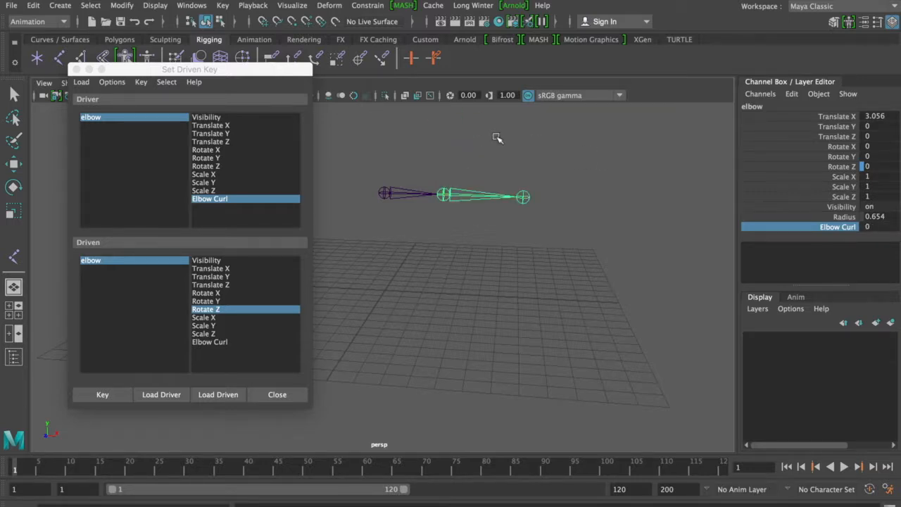
Select the wrist joint and add a keyable float attribute named wrist_curl
{"action": "key", "text": "e"}
{"action": "left_click", "coordinate": [524, 197]}
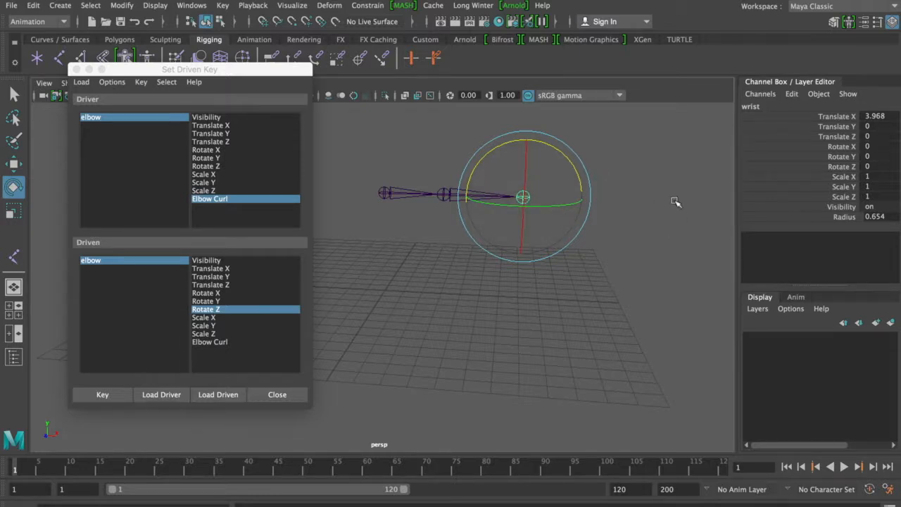
{"action": "left_click", "coordinate": [799, 97]}
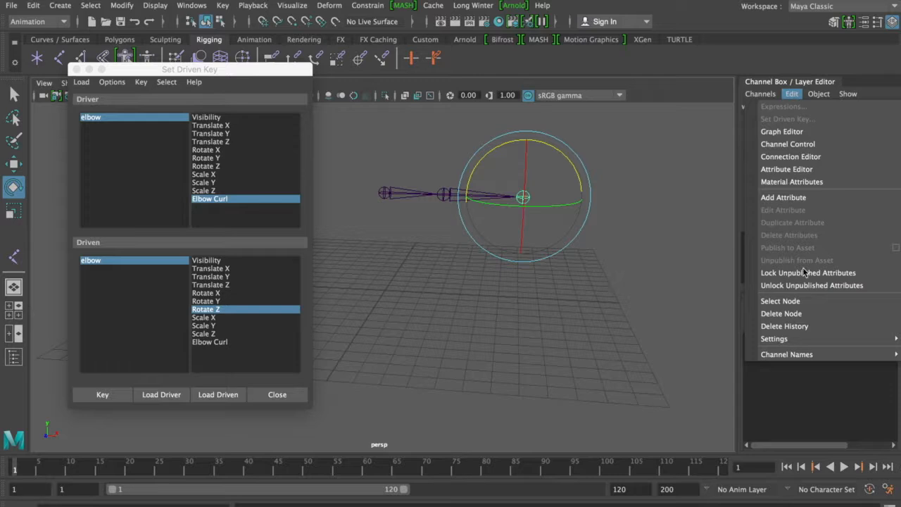
{"action": "left_click", "coordinate": [791, 200]}
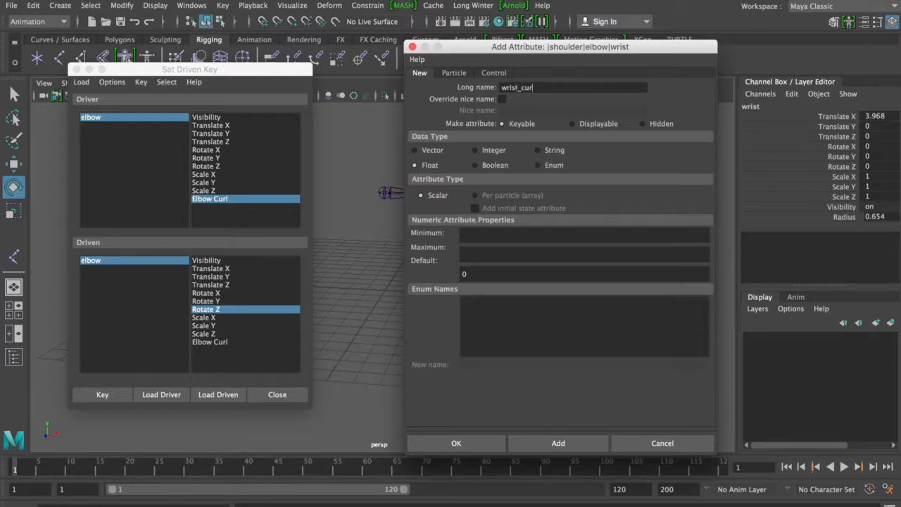
{"action": "left_click", "coordinate": [478, 235]}
{"action": "left_click", "coordinate": [456, 443]}
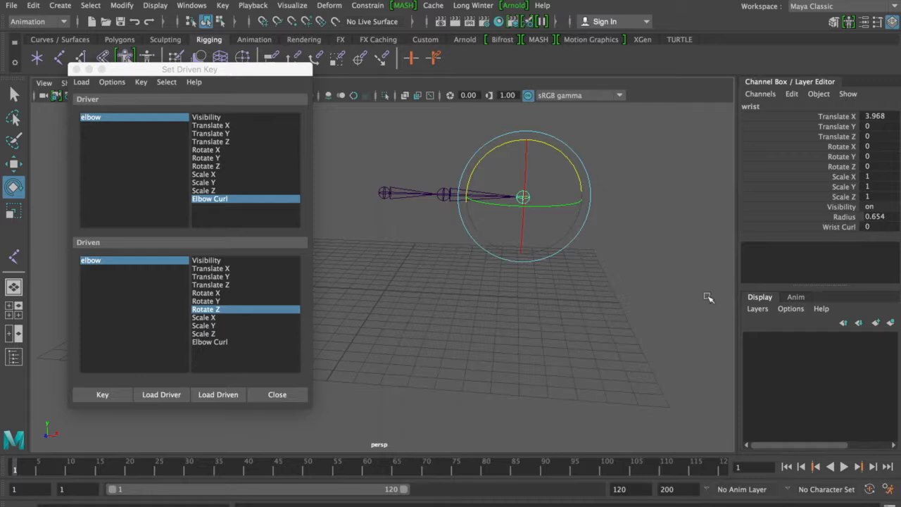
Load the wrist as both driver and driven object, with Wrist Curl as the driver attribute
{"action": "left_click", "coordinate": [848, 227]}
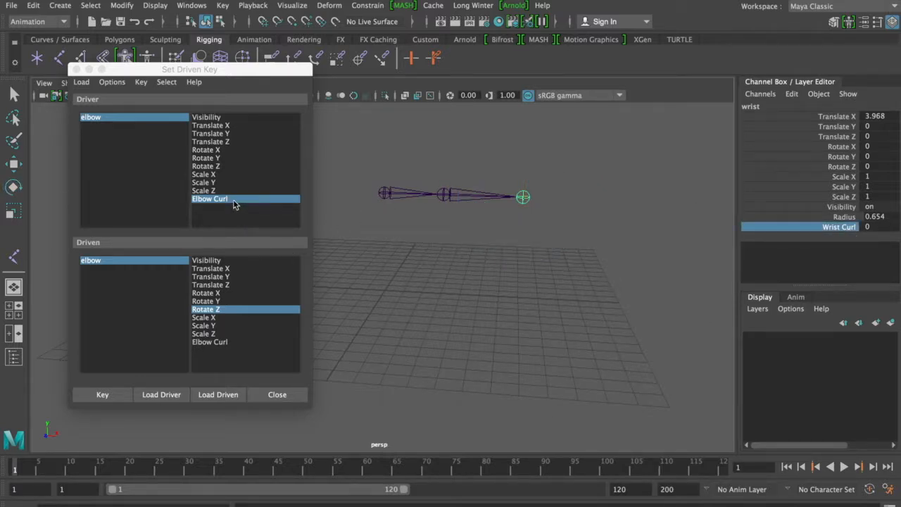
{"action": "left_click", "coordinate": [163, 395]}
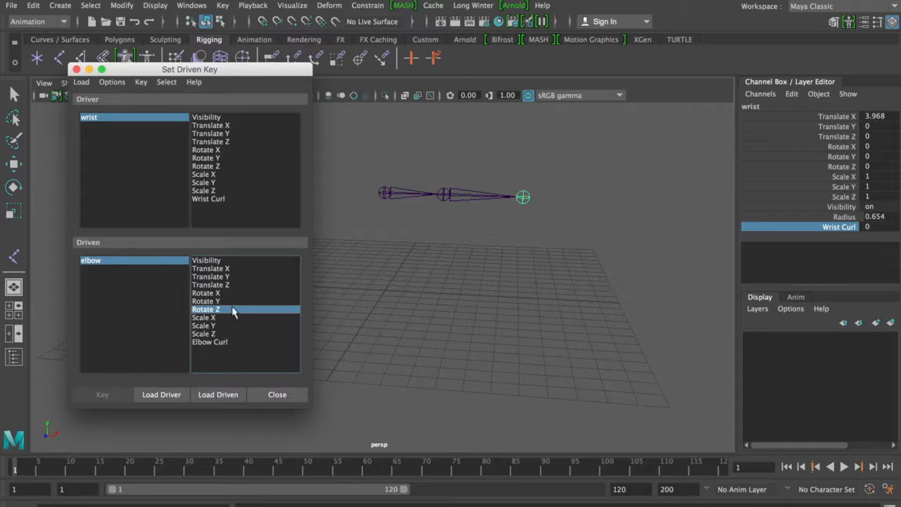
{"action": "left_click", "coordinate": [224, 394]}
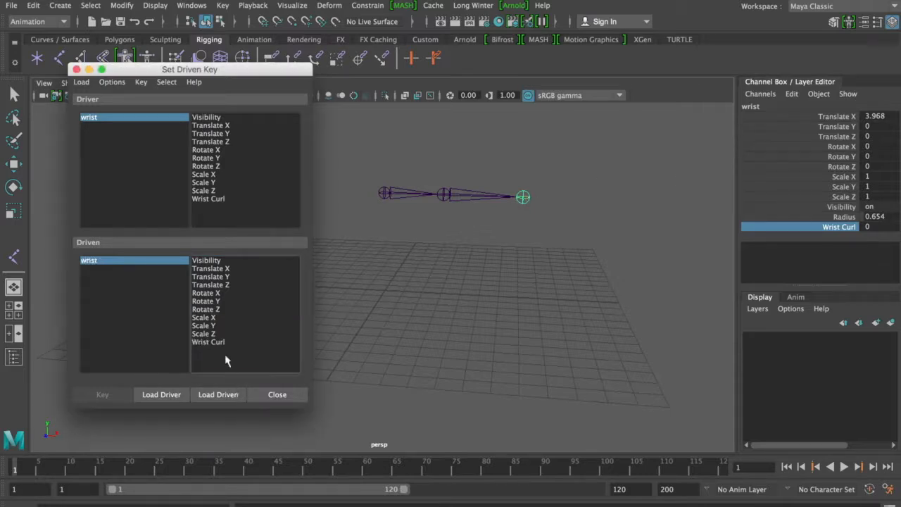
{"action": "left_click", "coordinate": [220, 197]}
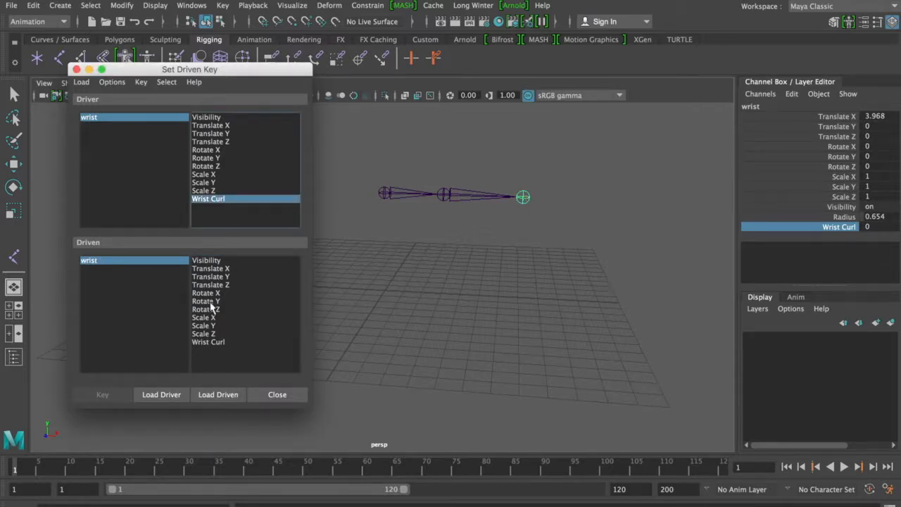
Choose the wrist's Rotate Z as driven attribute and key it at 0 with Wrist Curl at 0
{"action": "left_click", "coordinate": [527, 201]}
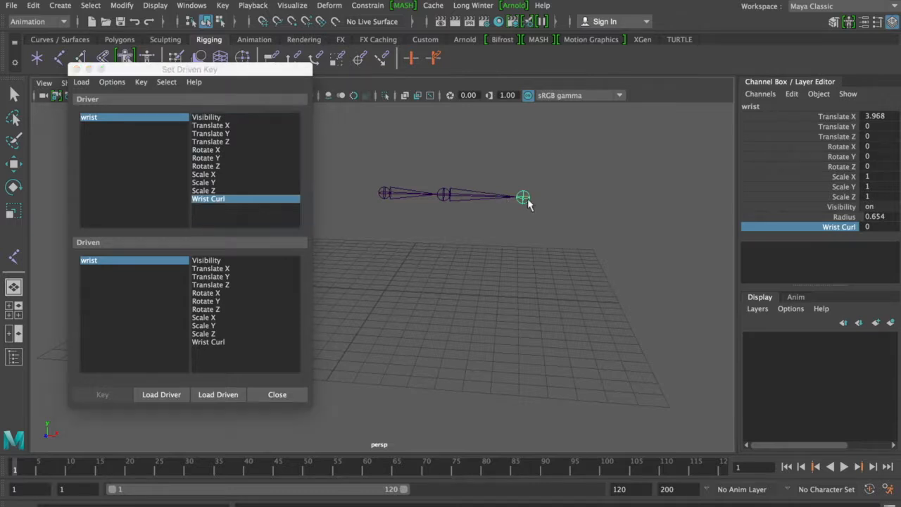
{"action": "key", "text": "e"}
{"action": "left_click", "coordinate": [226, 309]}
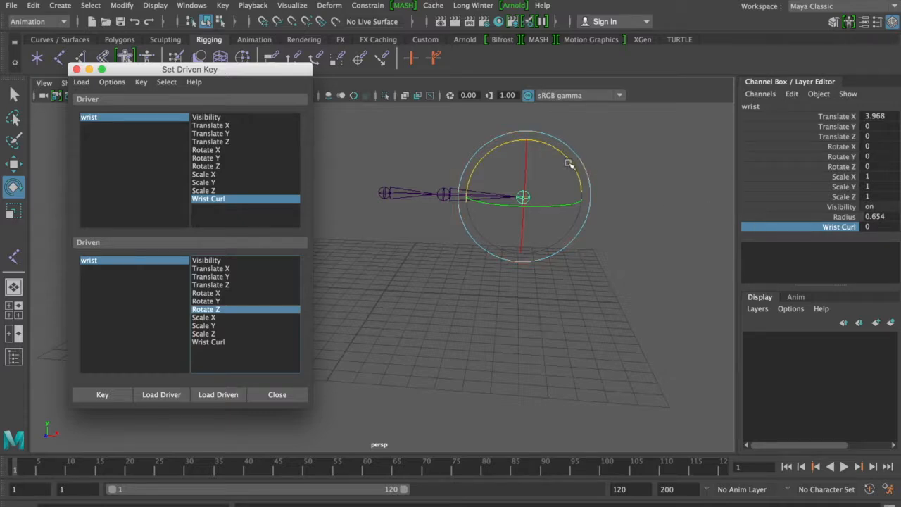
{"action": "left_click", "coordinate": [103, 394]}
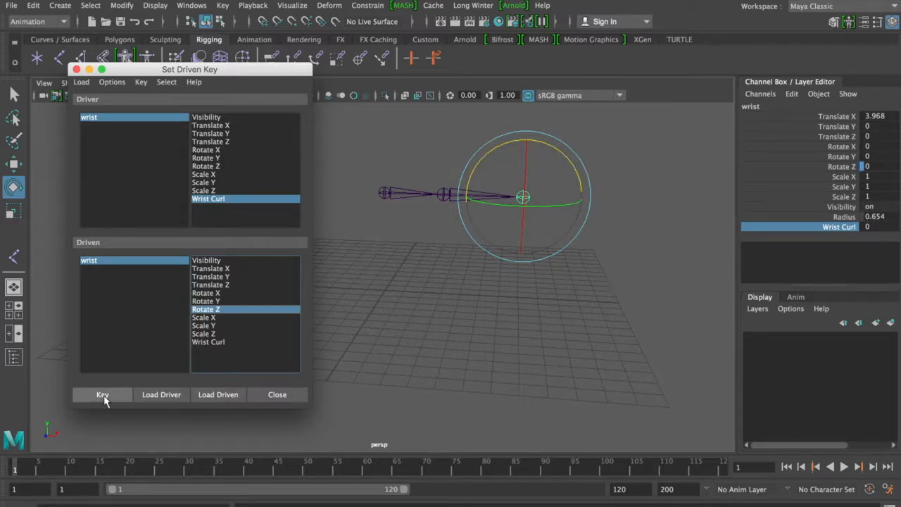
Set Wrist Curl to 10, rotate the wrist to -50 in Z, and set the second driven key
{"action": "left_click", "coordinate": [866, 226]}
{"action": "type", "text": "10"}
{"action": "key", "text": "Return"}
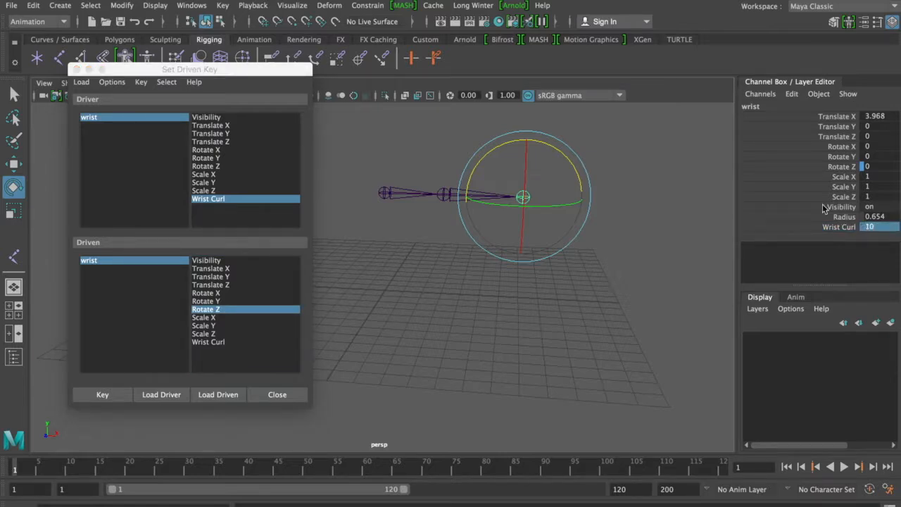
{"action": "left_click_drag", "start_coordinate": [552, 145], "coordinate": [592, 182]}
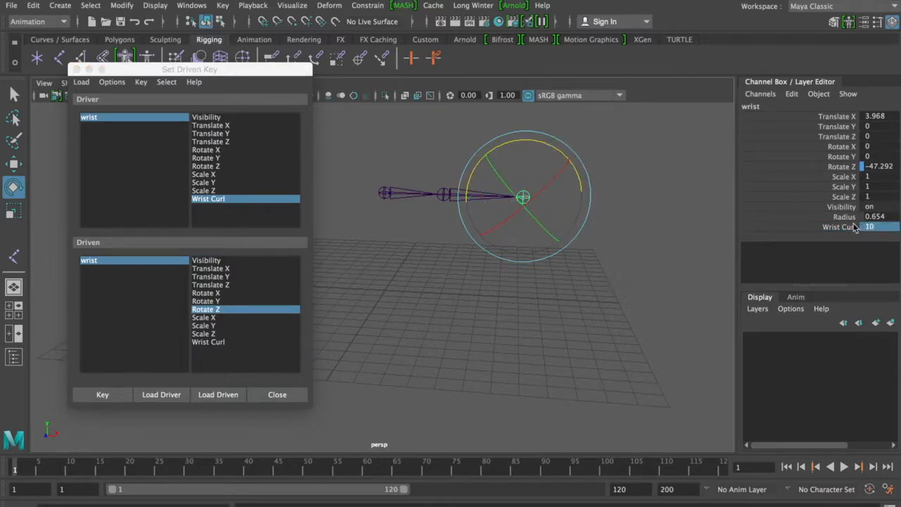
{"action": "left_click", "coordinate": [872, 166]}
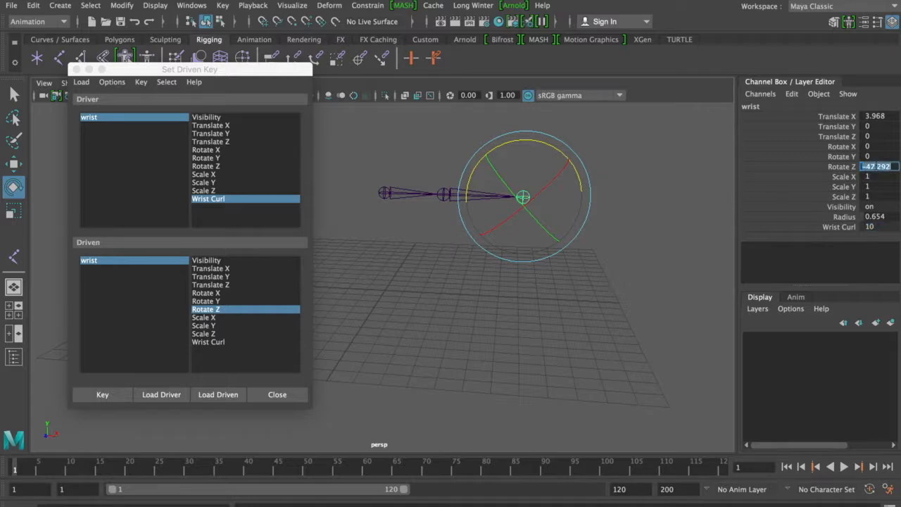
{"action": "type", "text": "-"}
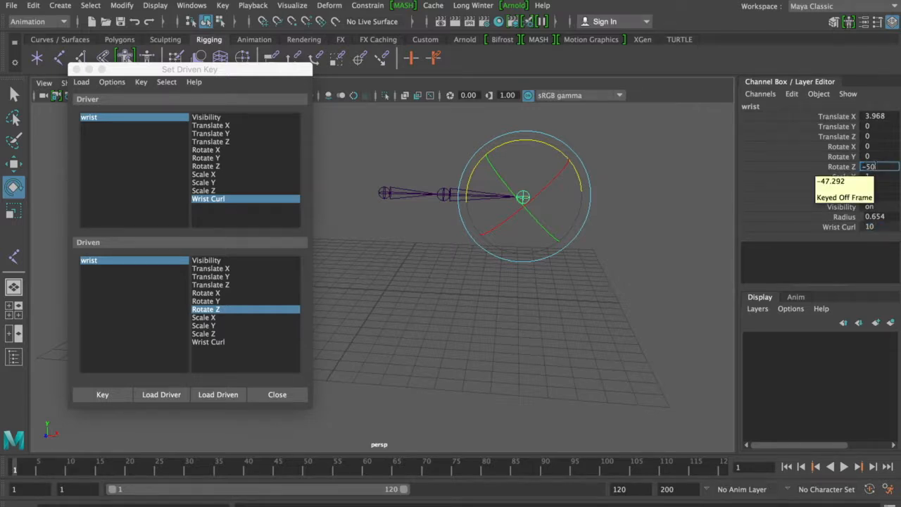
{"action": "type", "text": "50"}
{"action": "key", "text": "Return"}
{"action": "left_click", "coordinate": [105, 395]}
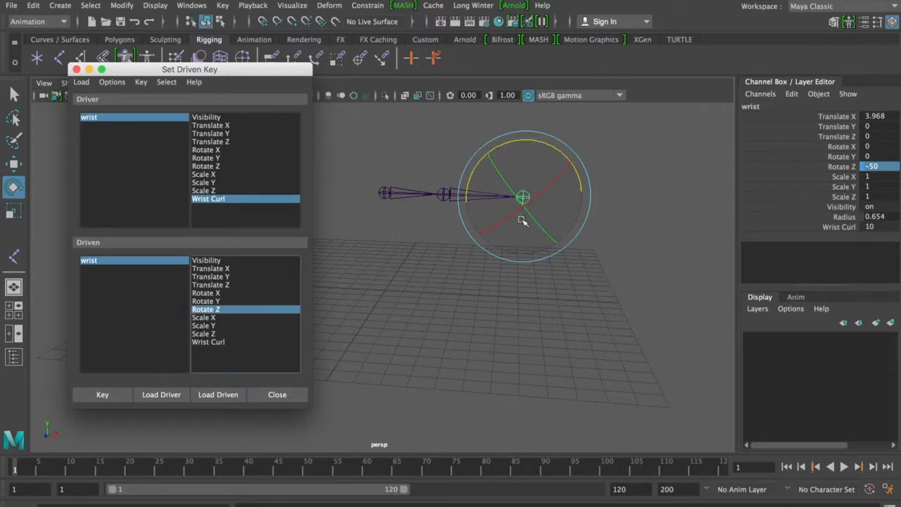
Test the wrist's driven rotation by varying Wrist Curl down and up, and deselect the joint
{"action": "left_click", "coordinate": [837, 227]}
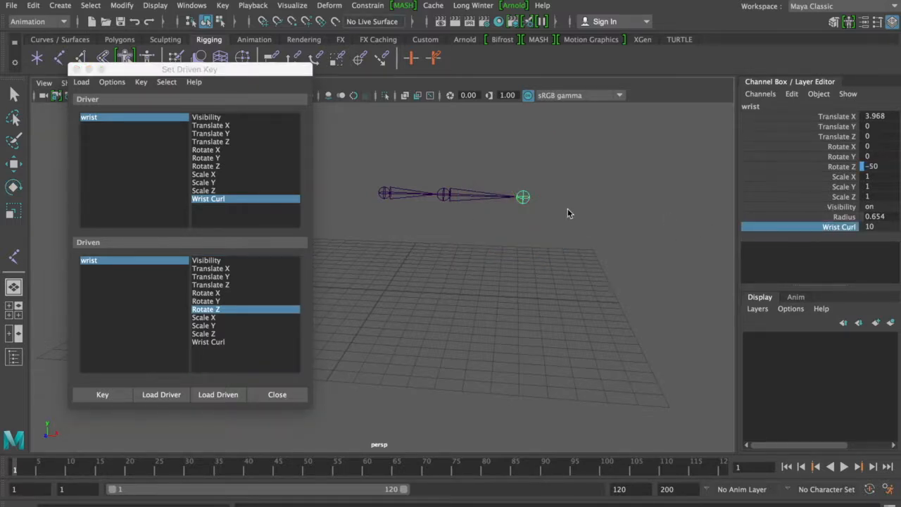
{"action": "middle_click_drag", "start_coordinate": [568, 209], "coordinate": [505, 224]}
{"action": "middle_click_drag", "start_coordinate": [582, 195], "coordinate": [727, 182]}
{"action": "left_click", "coordinate": [523, 197]}
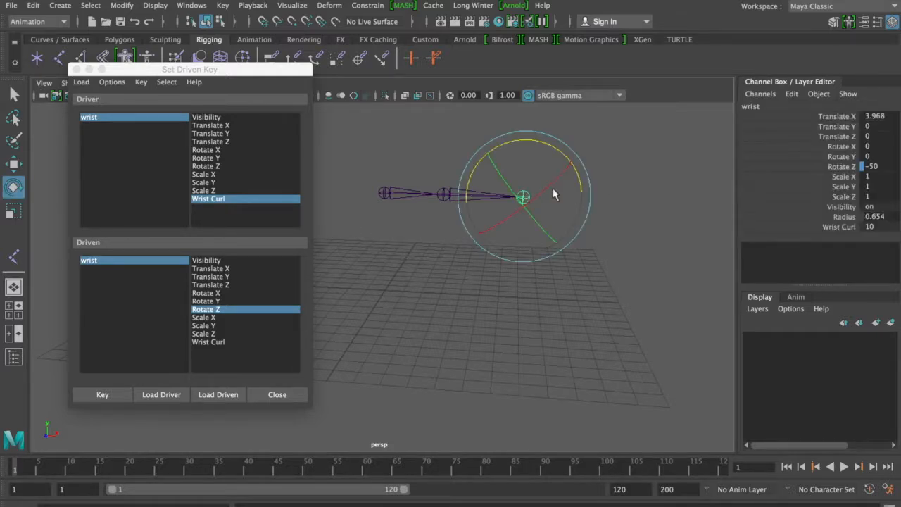
{"action": "left_click", "coordinate": [639, 200]}
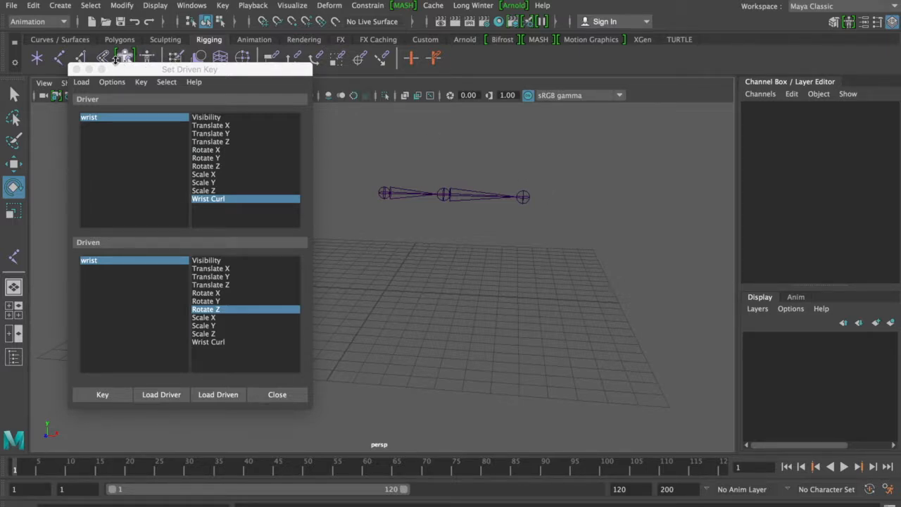
Close the Set Driven Key window and bring the whole arm into clear view
{"action": "left_click", "coordinate": [76, 69]}
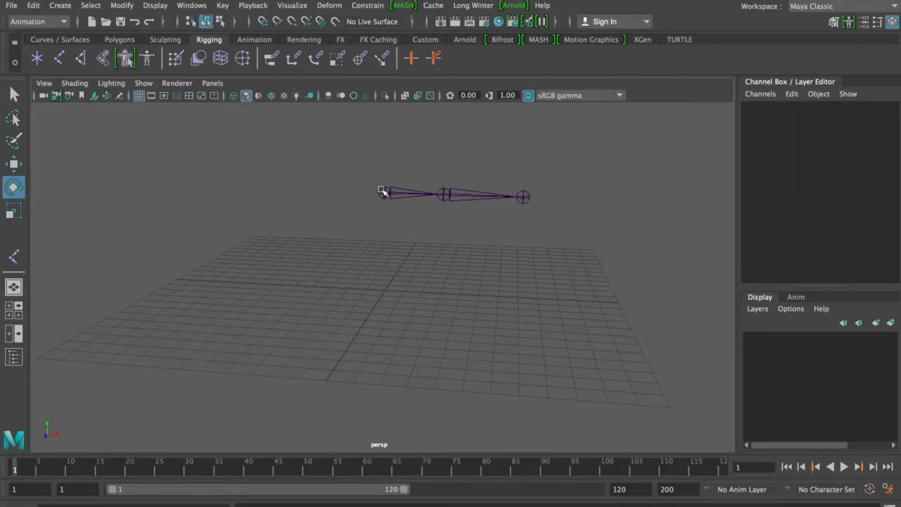
{"action": "left_click", "coordinate": [383, 192]}
{"action": "middle_click_drag", "start_coordinate": [534, 134], "coordinate": [501, 171], "text": "alt"}
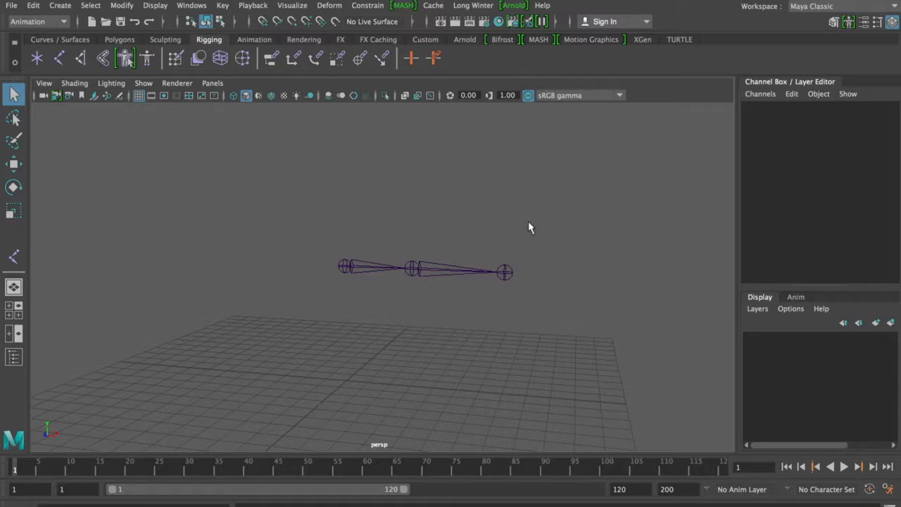
Test the elbow's driven bend by varying Elbow Curl from 0 to 10 and back, and deselect the joint
{"action": "left_click", "coordinate": [413, 274]}
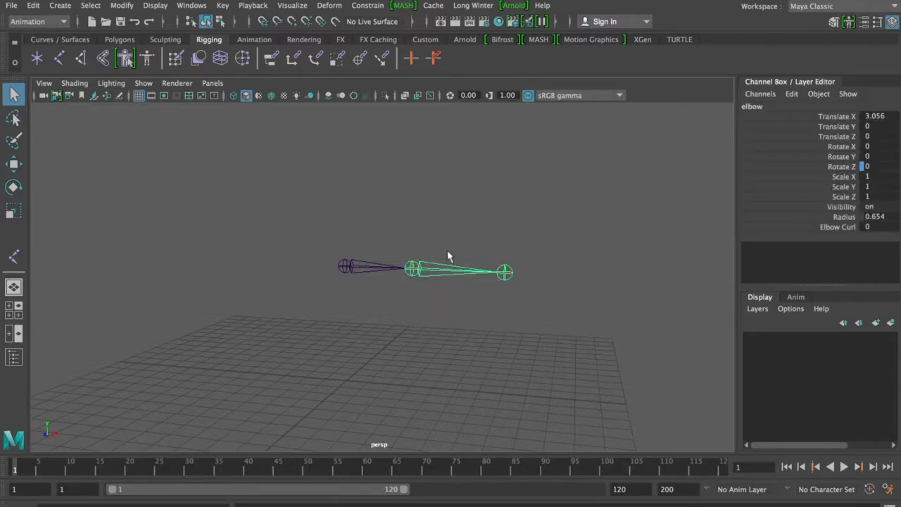
{"action": "left_click", "coordinate": [837, 227]}
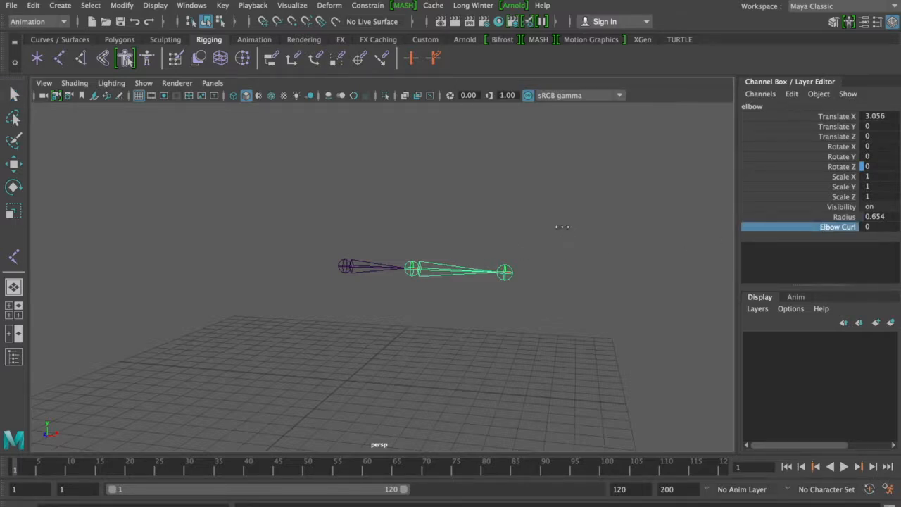
{"action": "middle_click_drag", "start_coordinate": [561, 227], "coordinate": [636, 236]}
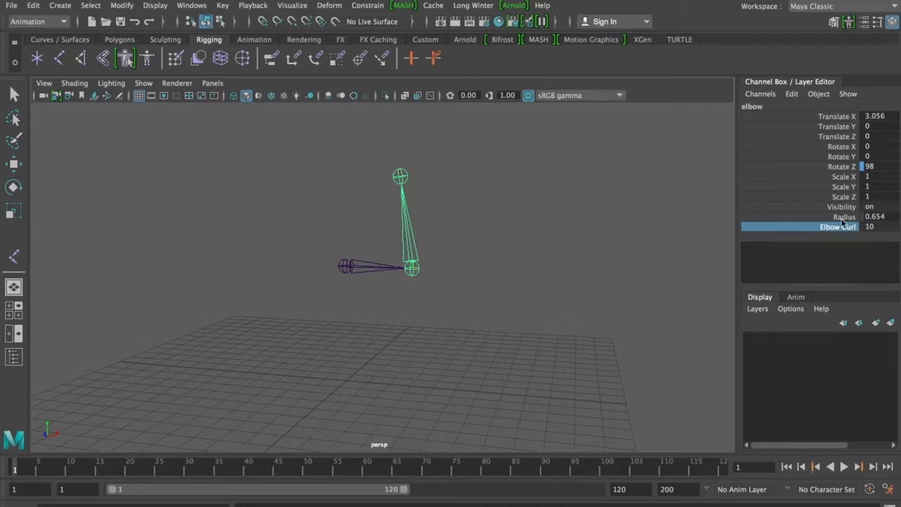
{"action": "middle_click_drag", "start_coordinate": [667, 239], "coordinate": [529, 250]}
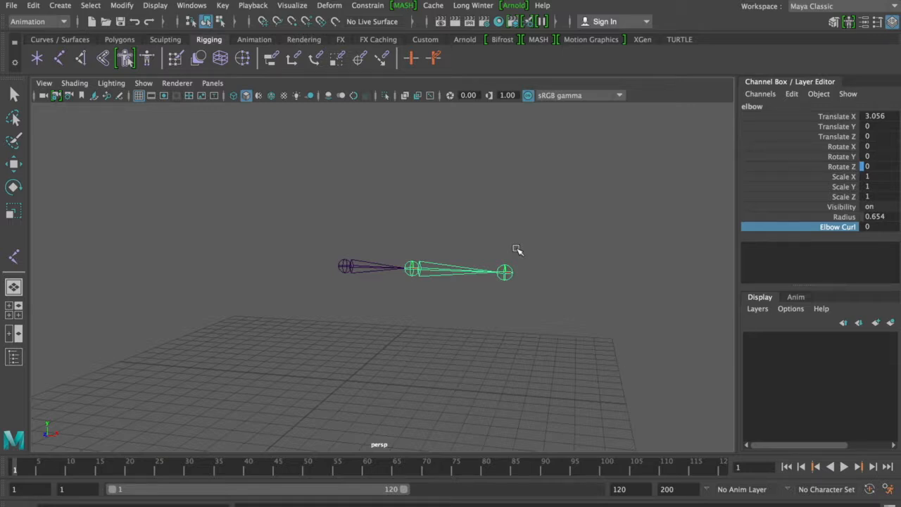
{"action": "key", "text": "q"}
{"action": "left_click", "coordinate": [518, 250]}
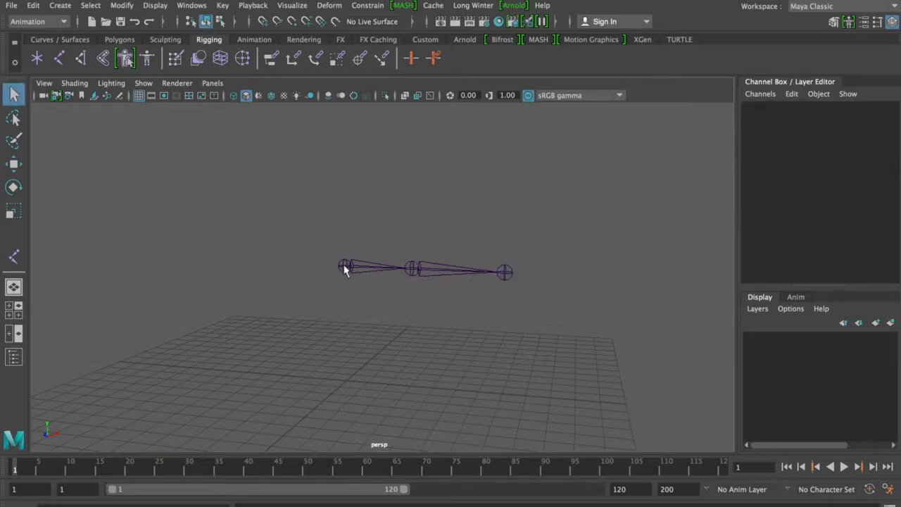
Select the shoulder and vary its Shoulder Down Up attribute, ending at 4 to lower the arm
{"action": "left_click", "coordinate": [344, 265]}
{"action": "left_click", "coordinate": [765, 226]}
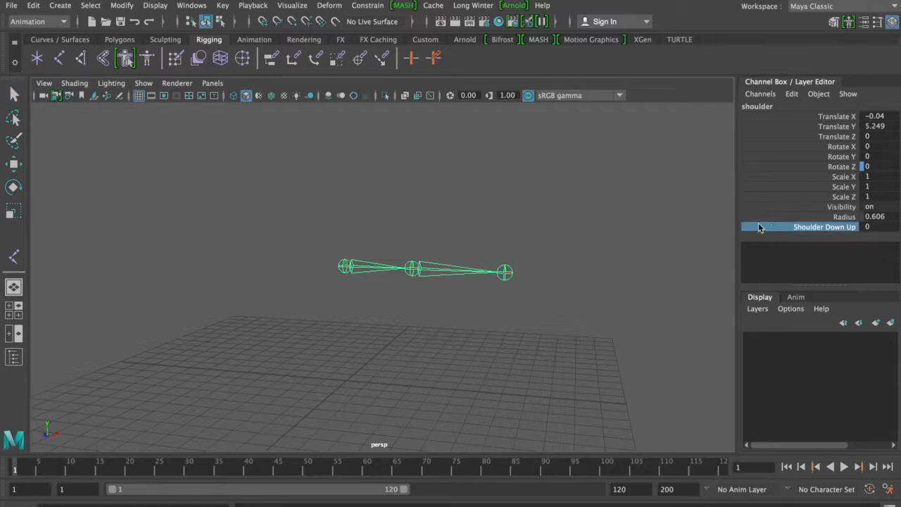
{"action": "middle_click_drag", "start_coordinate": [633, 220], "coordinate": [516, 215]}
{"action": "middle_click_drag", "start_coordinate": [539, 223], "coordinate": [647, 225]}
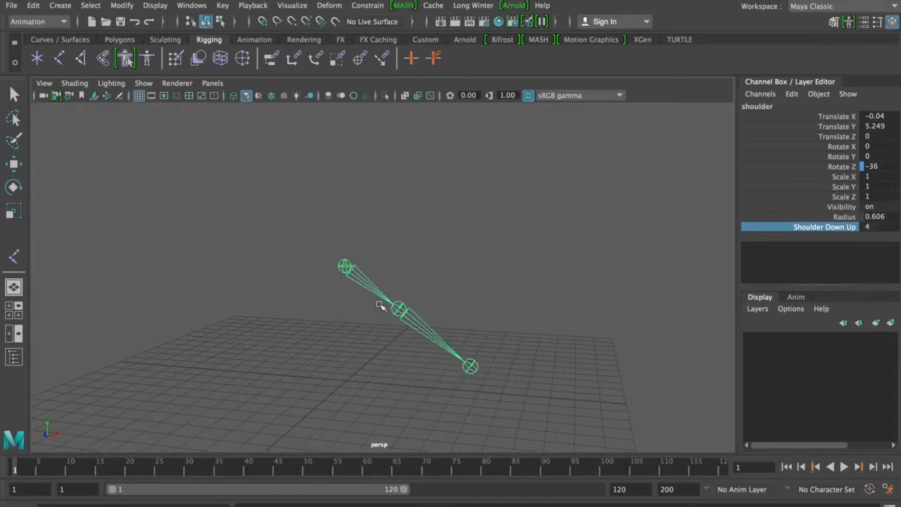
Select the elbow, raise Elbow Curl to bend the forearm upward, and deselect the joint
{"action": "left_click", "coordinate": [402, 314]}
{"action": "left_click", "coordinate": [851, 227]}
{"action": "middle_click_drag", "start_coordinate": [544, 218], "coordinate": [635, 232]}
{"action": "left_click", "coordinate": [533, 220]}
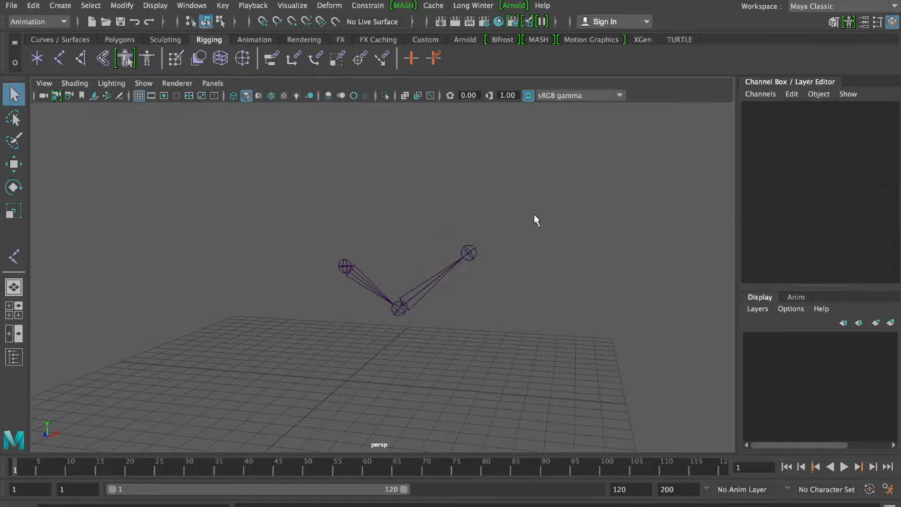
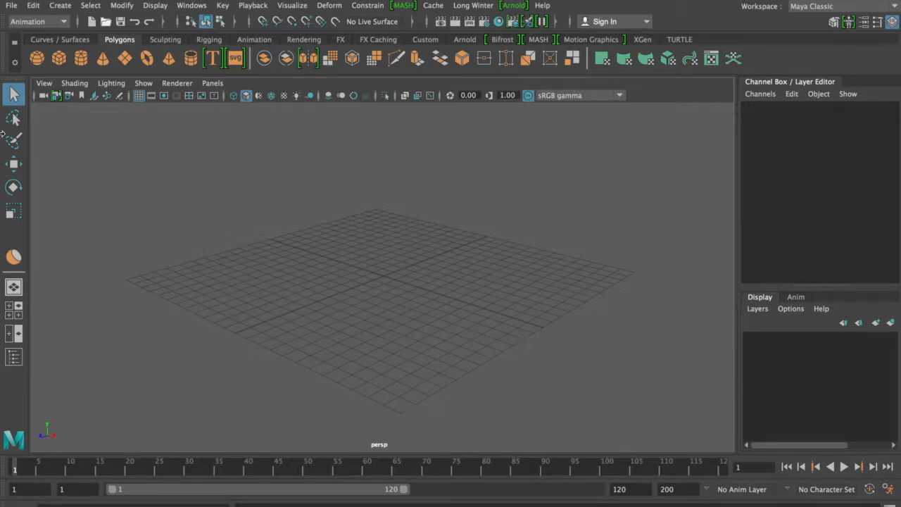
Create a polygon sphere in the empty scene and raise it to about 5.45 in Y
{"action": "left_click", "coordinate": [37, 58]}
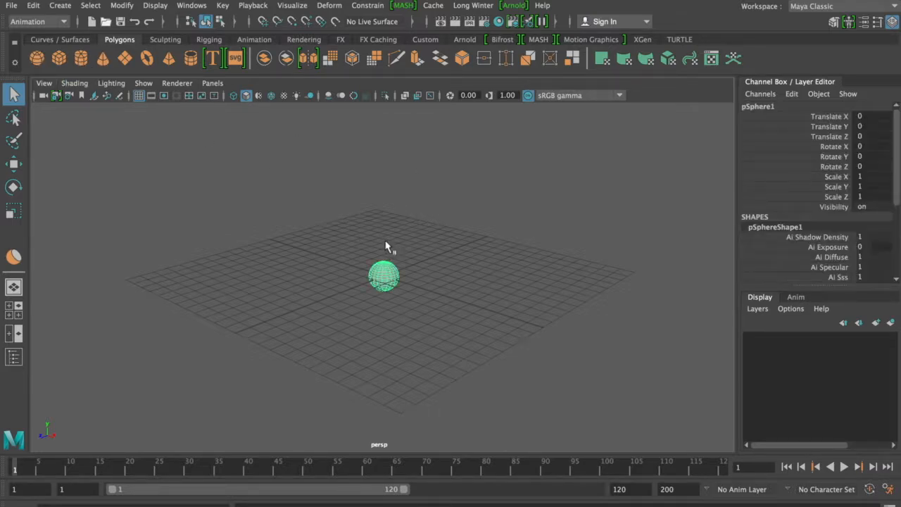
{"action": "key", "text": "w"}
{"action": "left_click_drag", "start_coordinate": [382, 217], "coordinate": [384, 156]}
{"action": "left_click_drag", "start_coordinate": [427, 279], "coordinate": [497, 270], "text": "alt"}
{"action": "right_click_drag", "start_coordinate": [497, 269], "coordinate": [482, 247], "text": "alt"}
{"action": "left_click_drag", "start_coordinate": [482, 247], "coordinate": [451, 271], "text": "alt"}
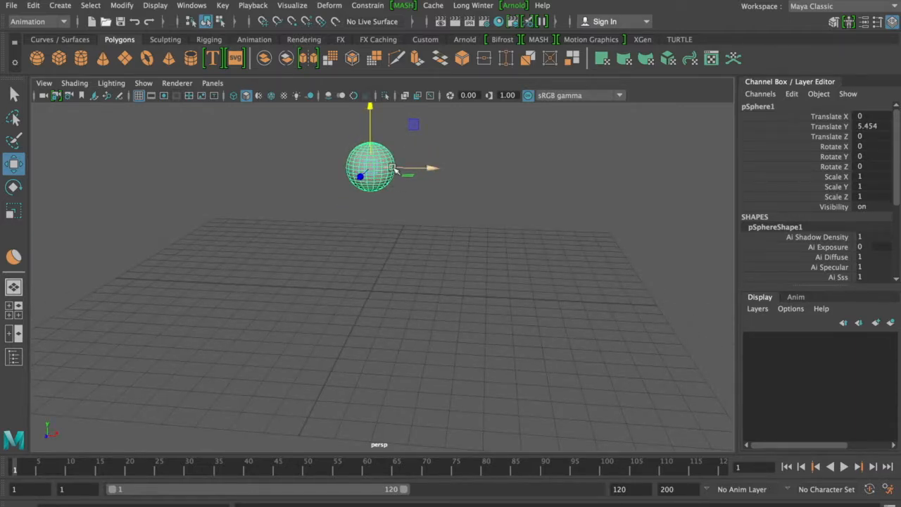
Duplicate the sphere and move the copy to about 2.77 along X
{"action": "key", "text": "ctrl+d"}
{"action": "left_click_drag", "start_coordinate": [417, 169], "coordinate": [513, 169]}
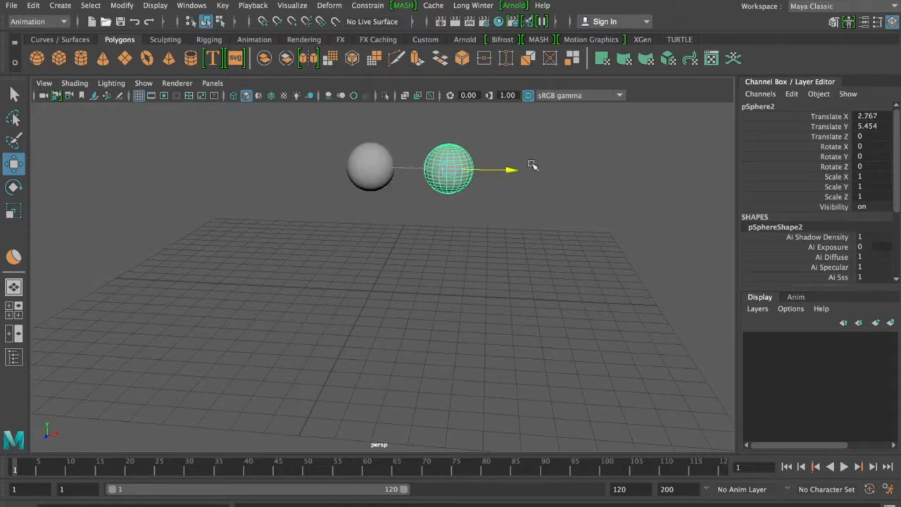
Stretch the duplicate sphere vertically, scaling it to about 1.67 in Y and about 1.06 in X
{"action": "key", "text": "r"}
{"action": "left_click_drag", "start_coordinate": [471, 109], "coordinate": [471, 79]}
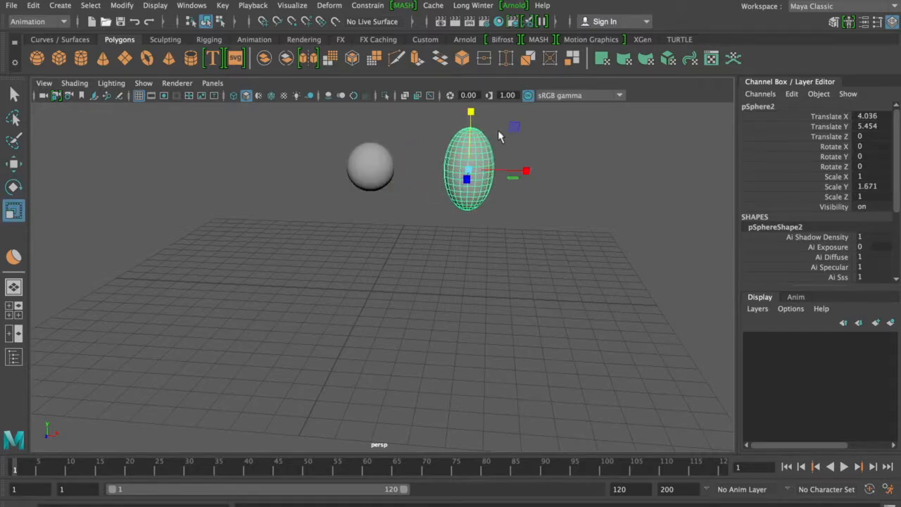
{"action": "left_click_drag", "start_coordinate": [532, 165], "coordinate": [408, 188]}
{"action": "key", "text": "q"}
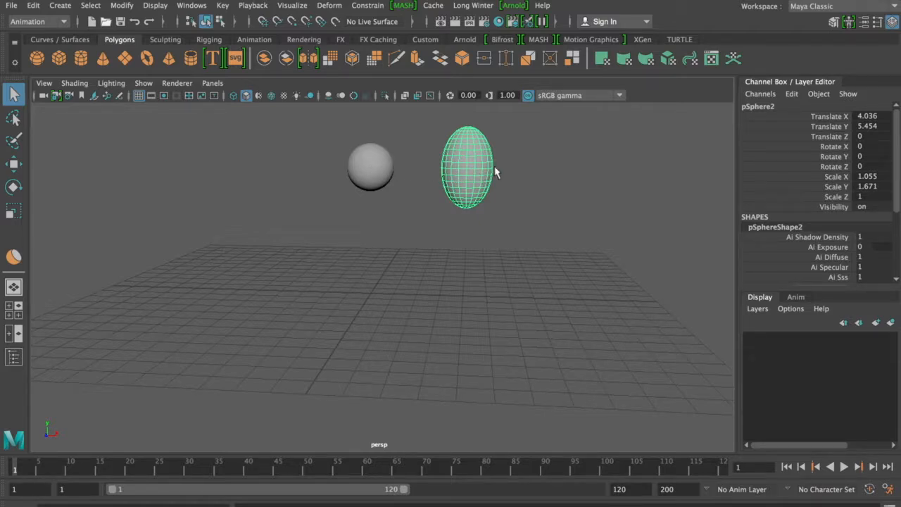
Compare the round and stretched spheres by selecting each in turn, and delete the stretched copy
{"action": "left_click", "coordinate": [358, 171]}
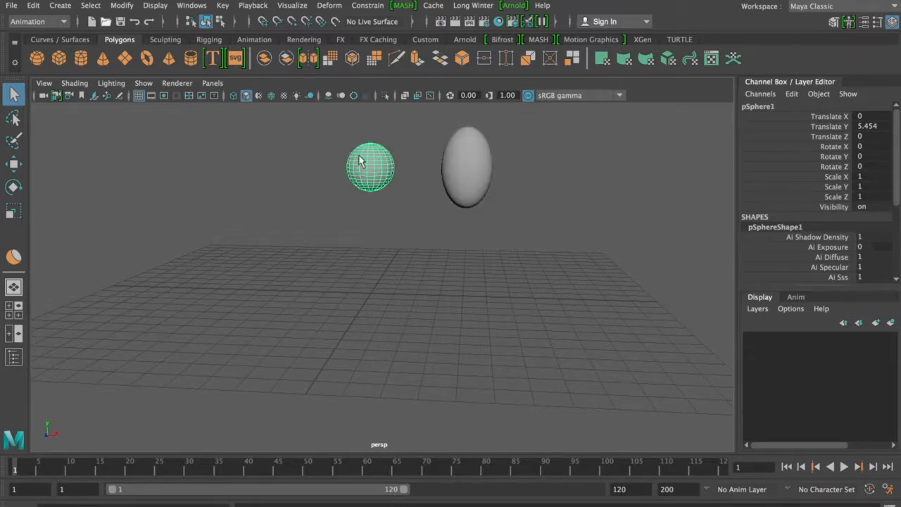
{"action": "left_click", "coordinate": [473, 175]}
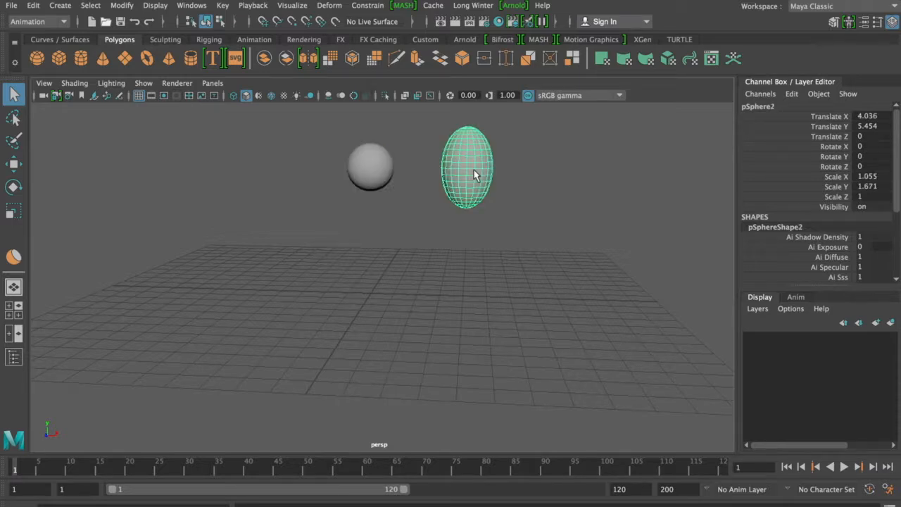
{"action": "left_click", "coordinate": [359, 169]}
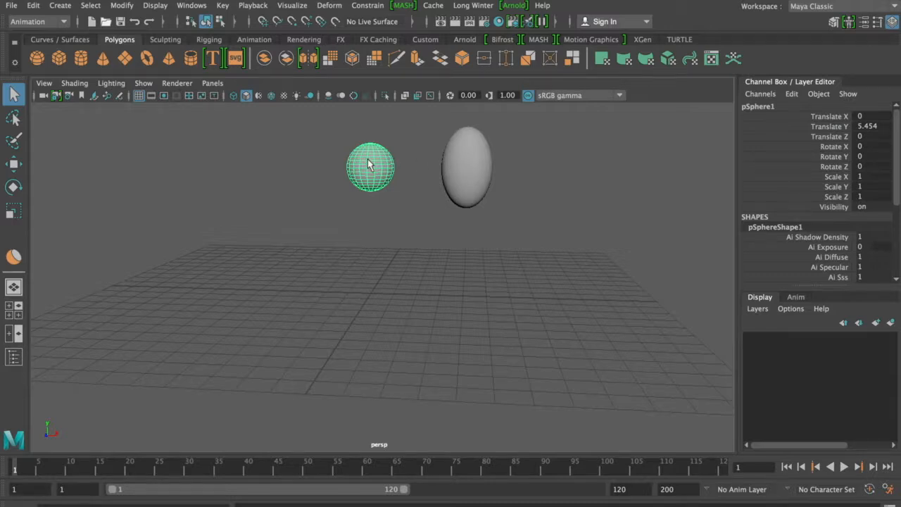
{"action": "left_click", "coordinate": [476, 151]}
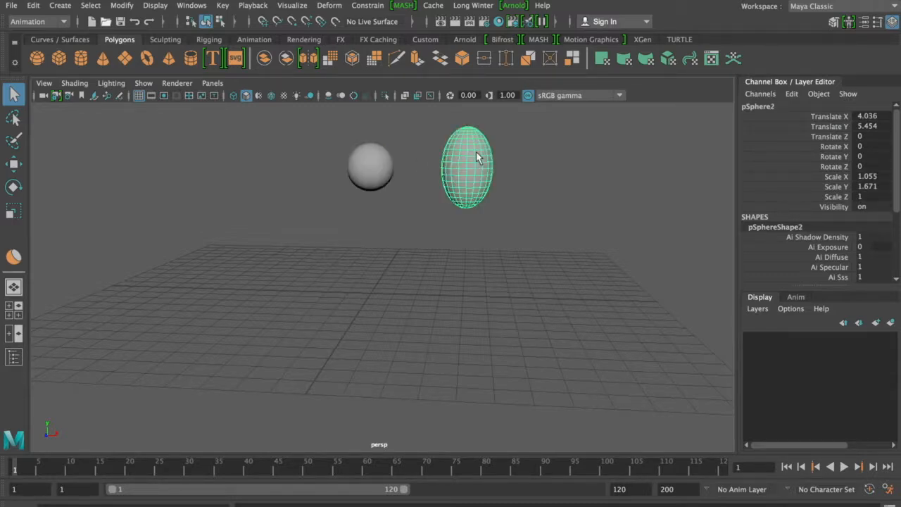
{"action": "key", "text": "Delete"}
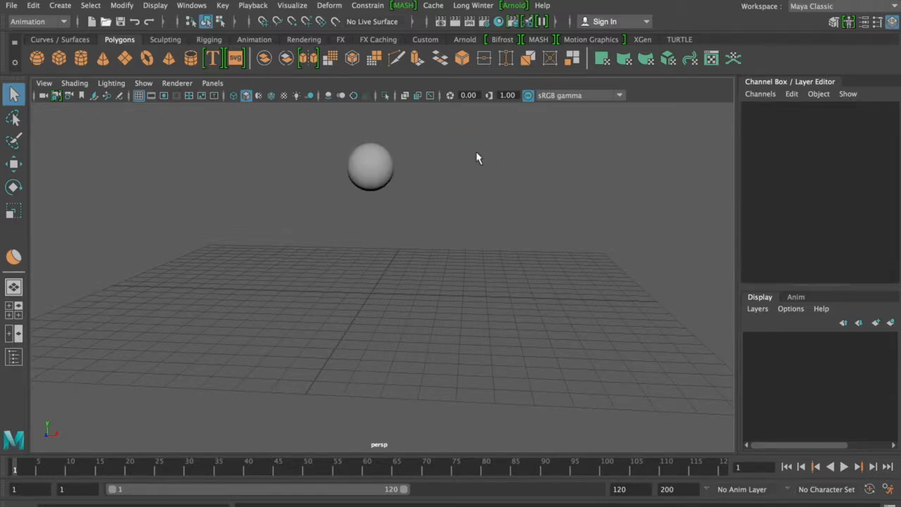
Rename the remaining round sphere as Original_head
{"action": "left_click", "coordinate": [371, 170]}
{"action": "left_click", "coordinate": [791, 116]}
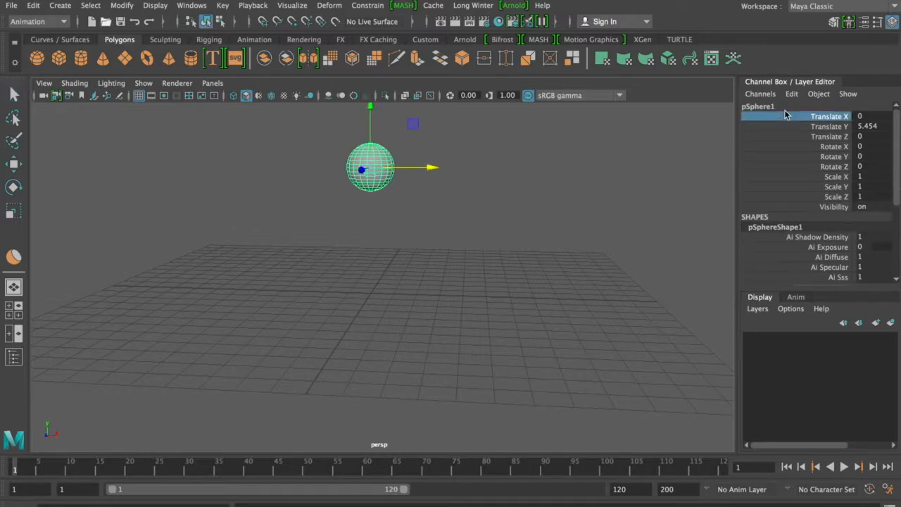
{"action": "left_click", "coordinate": [776, 107]}
{"action": "type", "text": "Origi"}
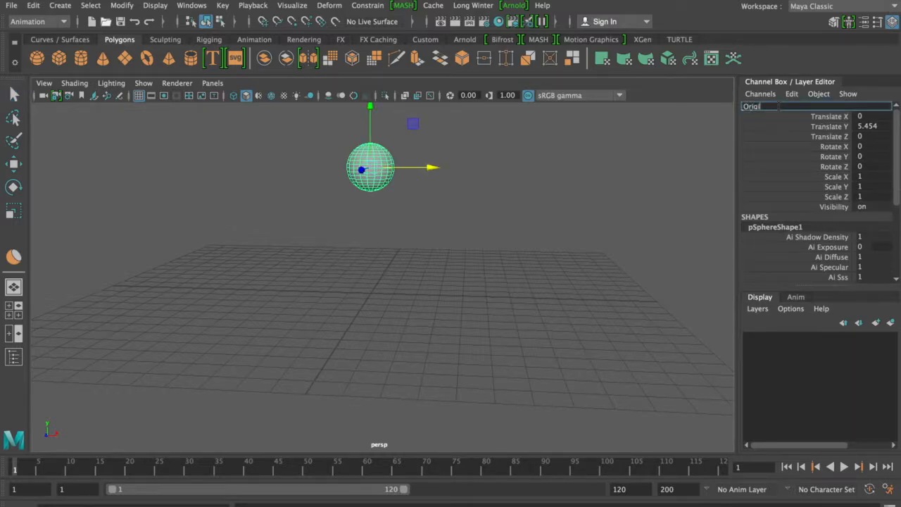
{"action": "type", "text": "nal_head"}
{"action": "key", "text": "Return"}
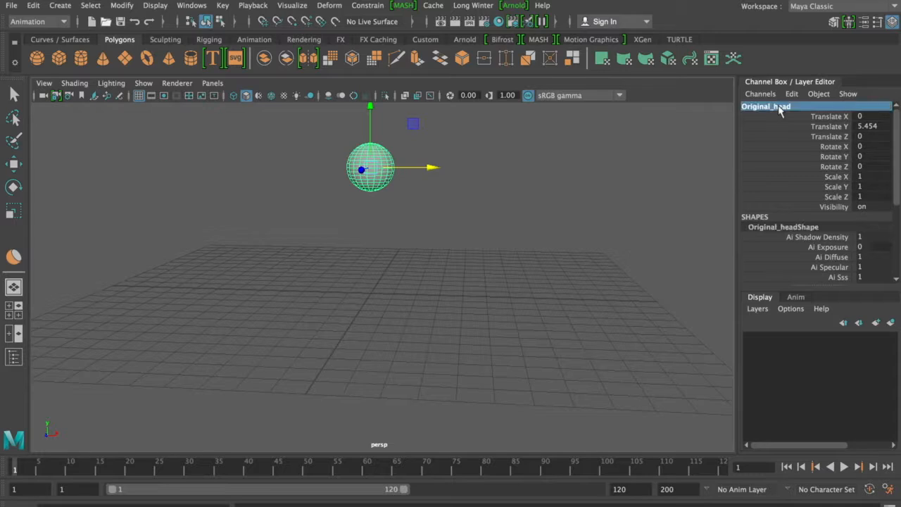
Open the Shape Editor, place it clear of the sphere, and deselect the sphere
{"action": "left_click", "coordinate": [202, 5]}
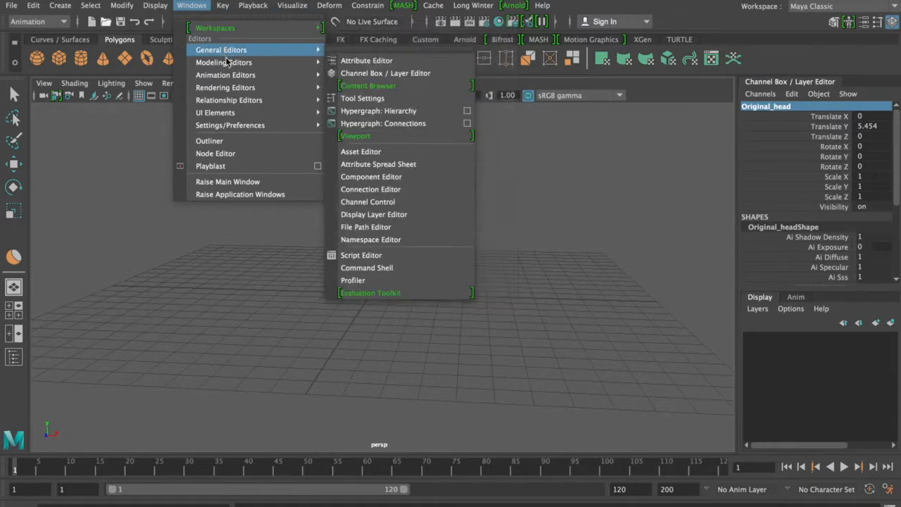
{"action": "mouse_move", "coordinate": [227, 77]}
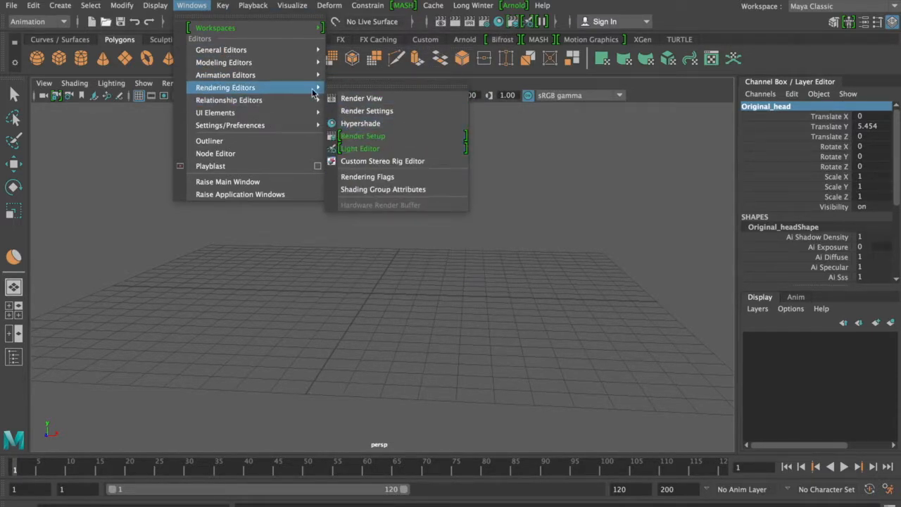
{"action": "mouse_move", "coordinate": [311, 79]}
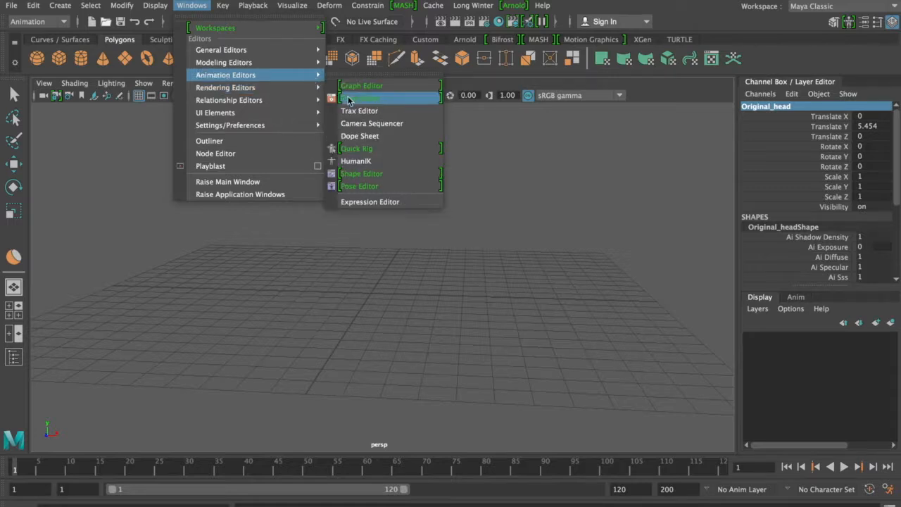
{"action": "left_click", "coordinate": [359, 175]}
{"action": "left_click_drag", "start_coordinate": [576, 144], "coordinate": [541, 55]}
{"action": "middle_click_drag", "start_coordinate": [366, 205], "coordinate": [328, 221], "text": "alt"}
{"action": "key", "text": "q"}
{"action": "left_click", "coordinate": [375, 202]}
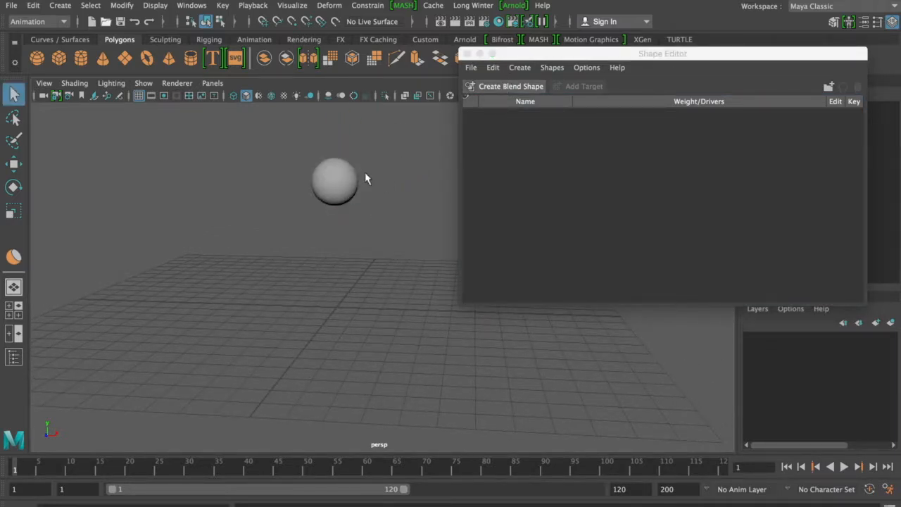
Create a blend shape for the sphere and name it Expression
{"action": "left_click", "coordinate": [352, 177]}
{"action": "left_click", "coordinate": [502, 87]}
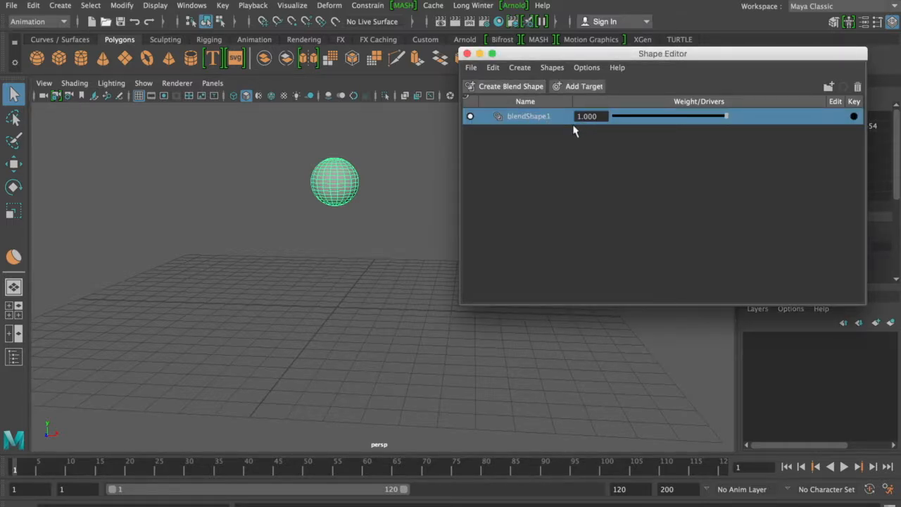
{"action": "double_click", "coordinate": [536, 117]}
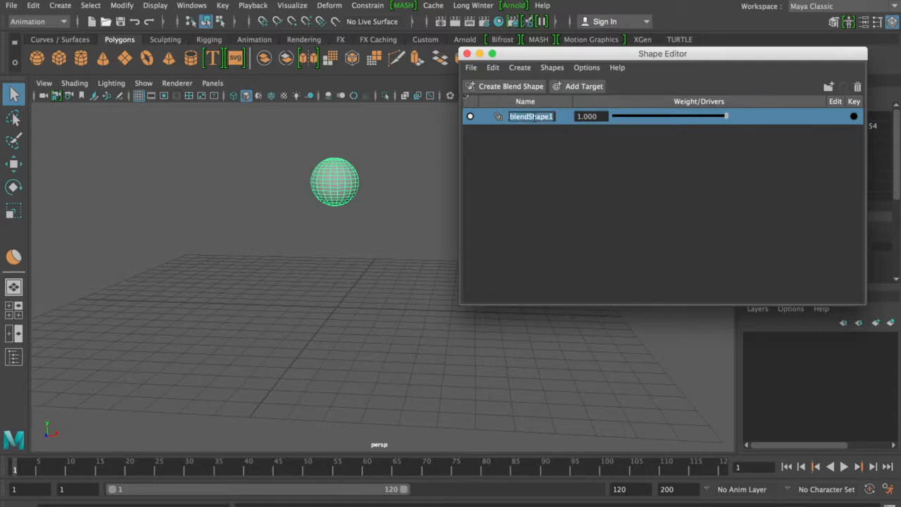
{"action": "type", "text": "Expression"}
{"action": "key", "text": "Return"}
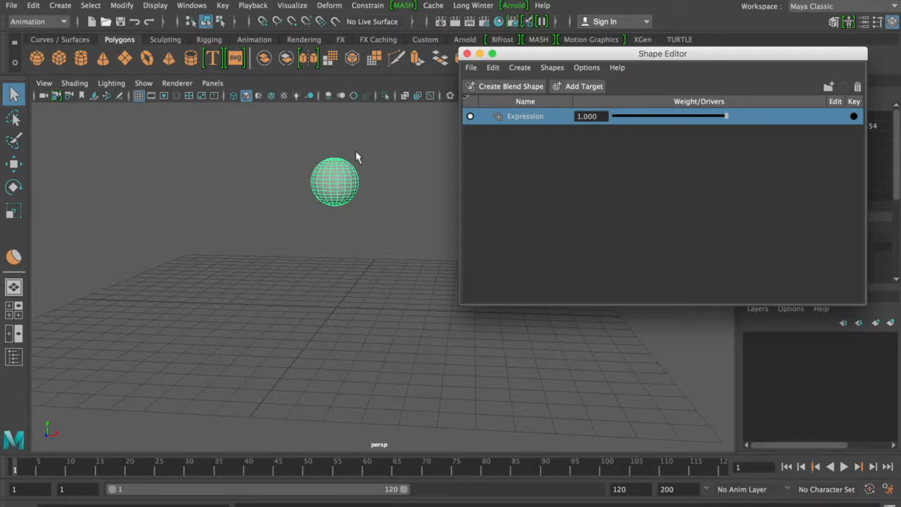
Add a target under the Expression blend shape and name it Stretch
{"action": "left_click", "coordinate": [575, 87]}
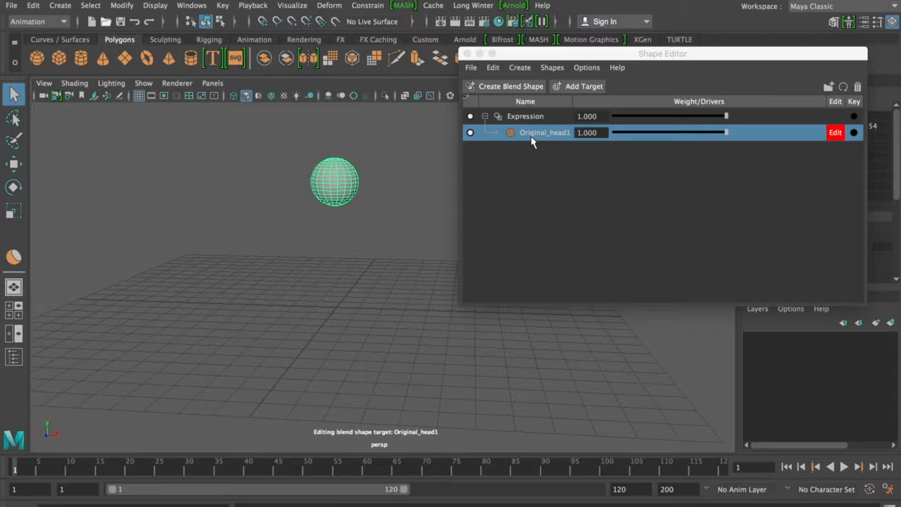
{"action": "double_click", "coordinate": [539, 133]}
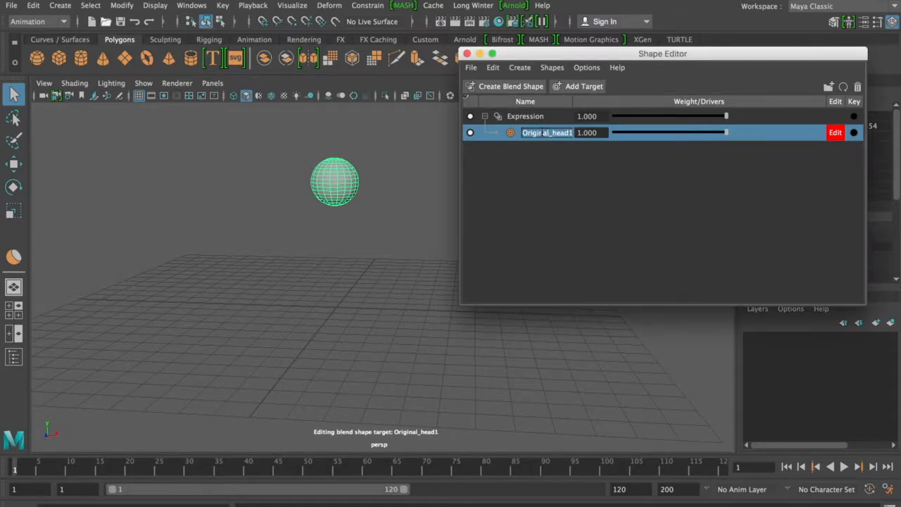
{"action": "type", "text": "Stretch"}
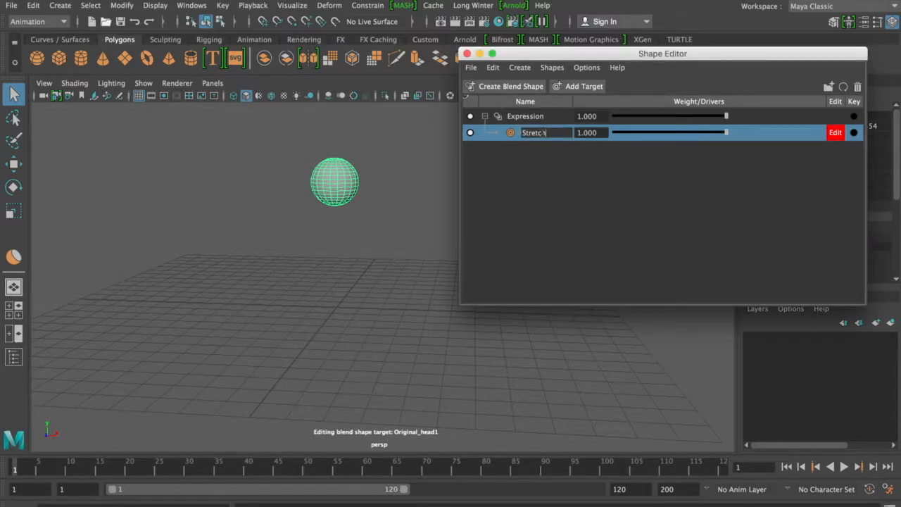
{"action": "key", "text": "Return"}
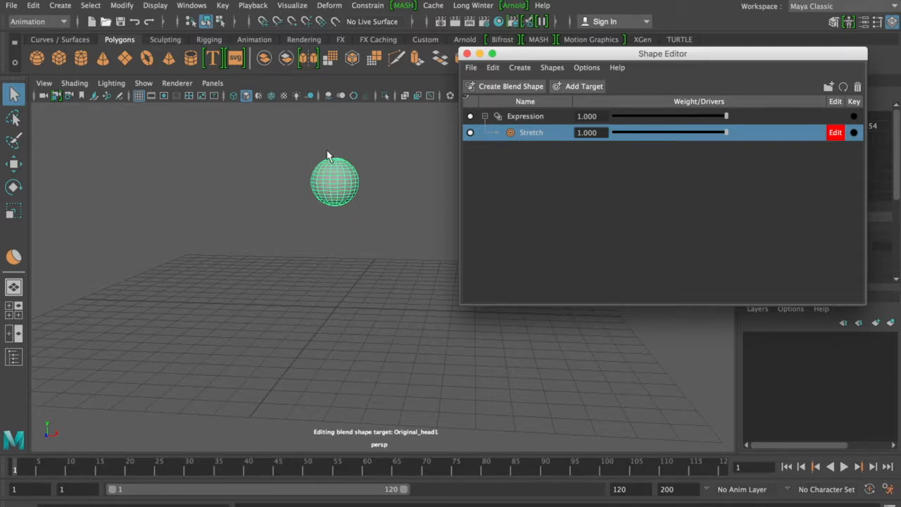
Activate the Bulge sculpting tool for the sphere with its symmetry set to Object Y
{"action": "left_click", "coordinate": [165, 39]}
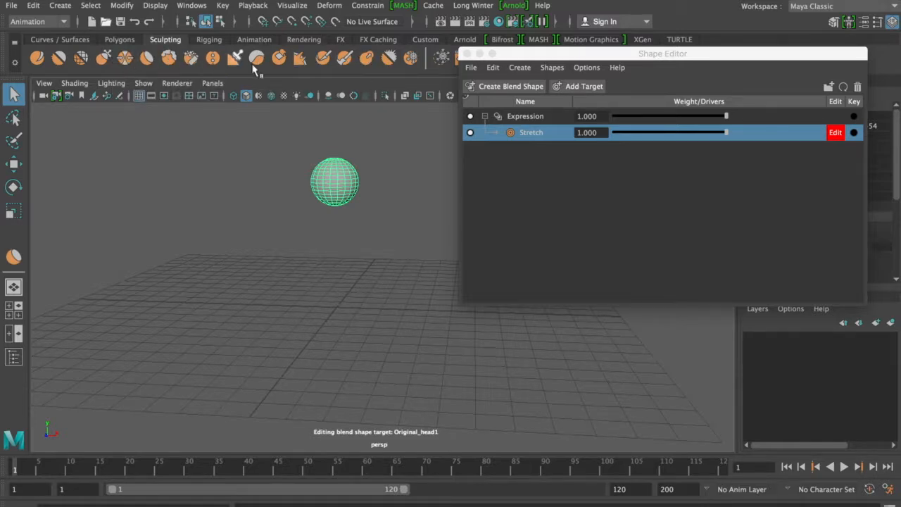
{"action": "left_click_drag", "start_coordinate": [354, 145], "coordinate": [317, 258], "text": "alt"}
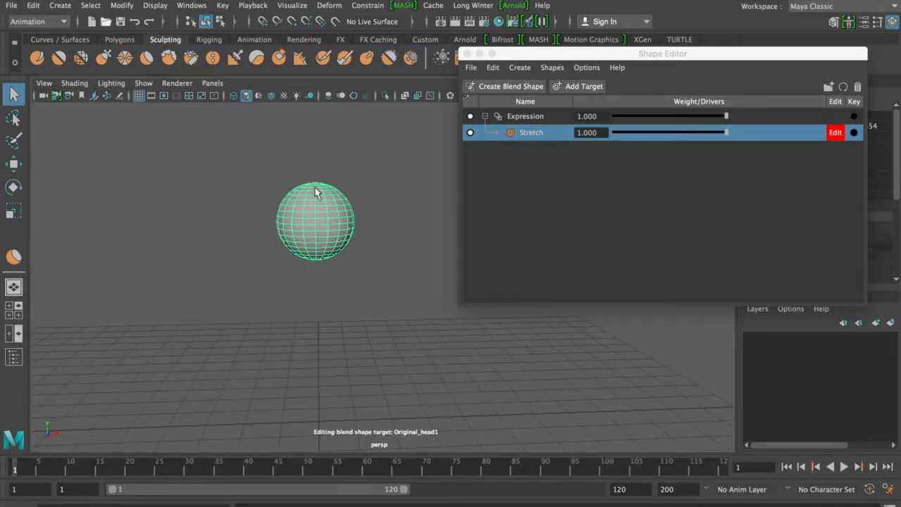
{"action": "left_click_drag", "start_coordinate": [326, 183], "coordinate": [305, 196], "text": "alt"}
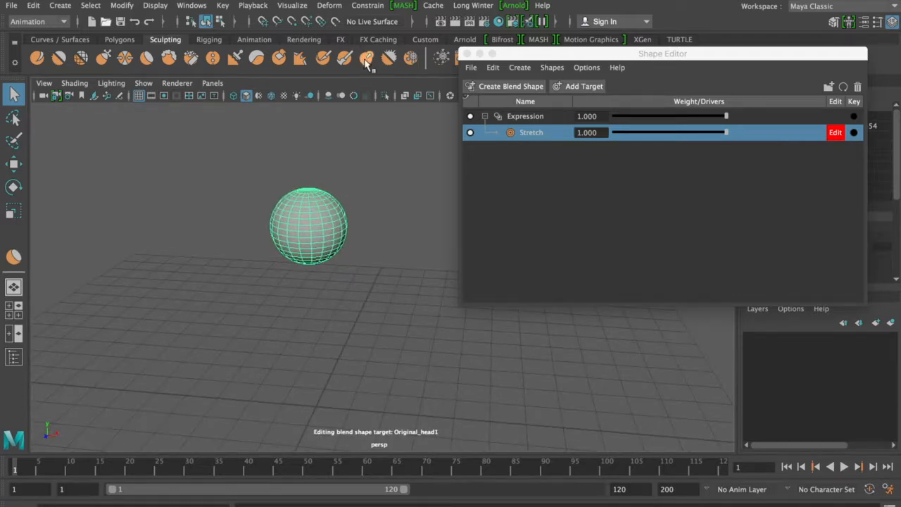
{"action": "left_click", "coordinate": [367, 58]}
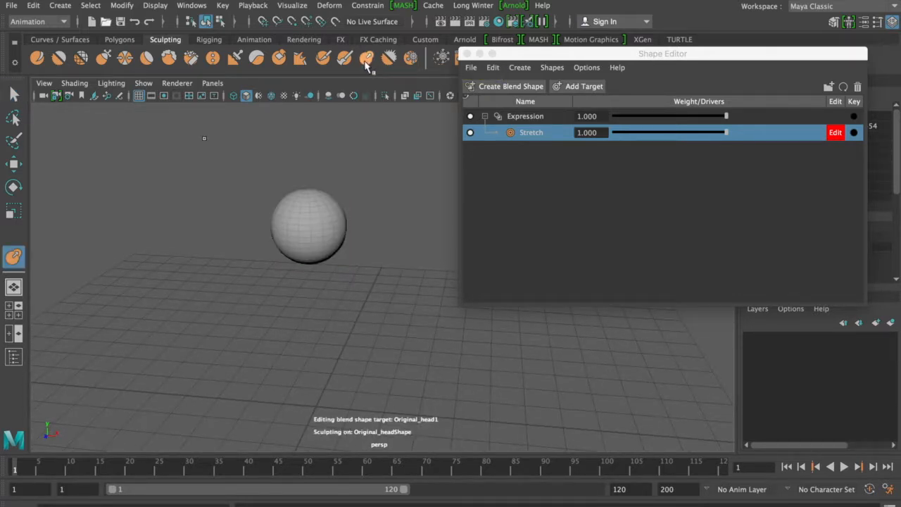
{"action": "mouse_move", "coordinate": [308, 200]}
{"action": "left_mouse_down", "text": "alt"}
{"action": "mouse_move", "coordinate": [306, 220]}
{"action": "mouse_move", "coordinate": [325, 185]}
{"action": "left_mouse_up", "text": "alt"}
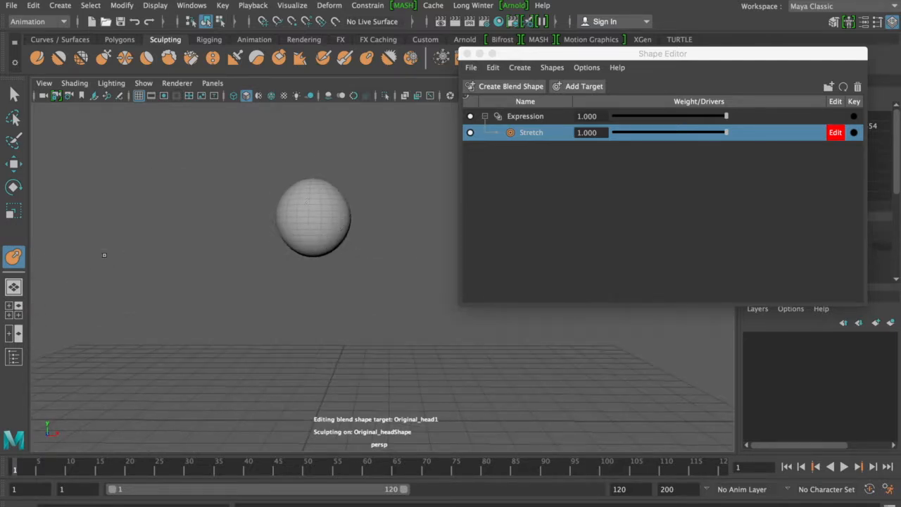
{"action": "double_click", "coordinate": [13, 256]}
{"action": "left_click", "coordinate": [145, 150]}
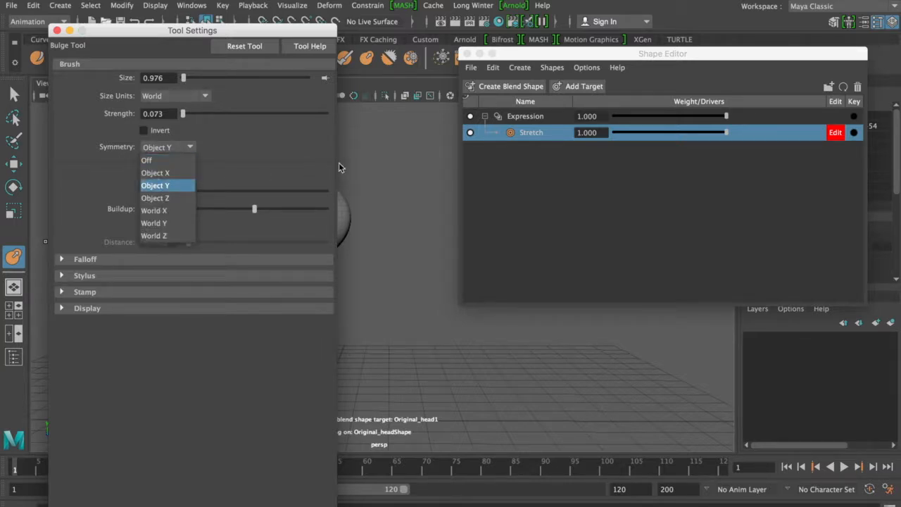
{"action": "left_click", "coordinate": [158, 185]}
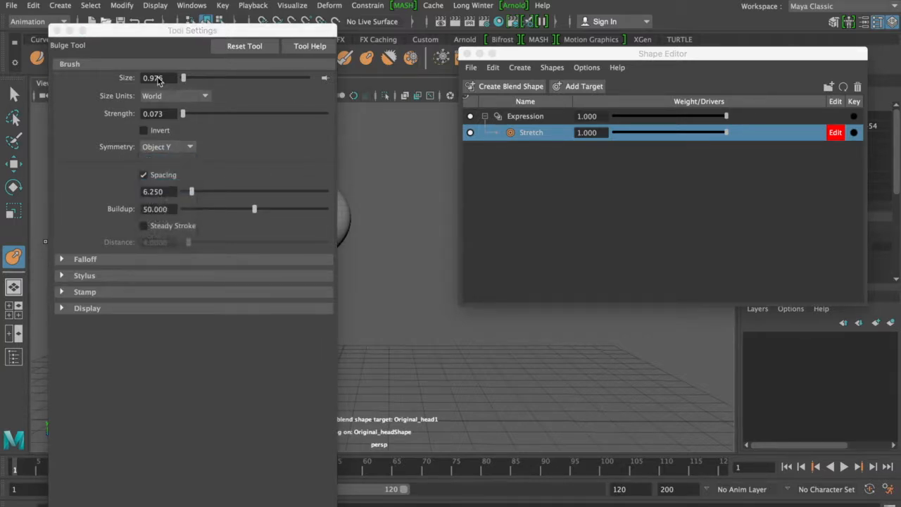
{"action": "left_click", "coordinate": [57, 30]}
Bulge the sphere's top and bottom with a smaller brush to elongate the head for the Stretch target
{"action": "left_click_drag", "start_coordinate": [313, 214], "coordinate": [320, 191], "text": "alt"}
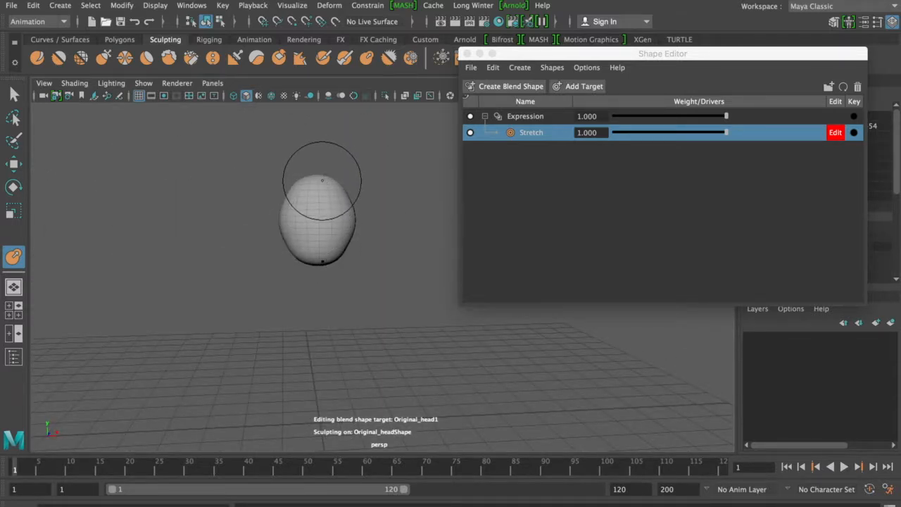
{"action": "key", "text": "b"}
{"action": "mouse_move", "coordinate": [322, 180]}
{"action": "left_mouse_down"}
{"action": "mouse_move", "coordinate": [357, 180]}
{"action": "mouse_move", "coordinate": [312, 180]}
{"action": "mouse_move", "coordinate": [361, 180]}
{"action": "mouse_move", "coordinate": [304, 180]}
{"action": "left_mouse_up"}
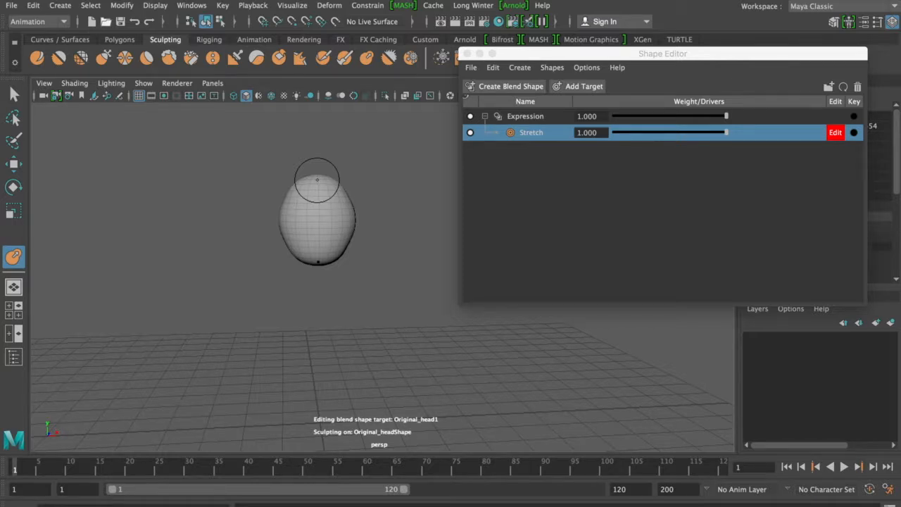
{"action": "key", "text": "m"}
{"action": "left_click_drag", "start_coordinate": [317, 180], "coordinate": [316, 150]}
{"action": "left_click_drag", "start_coordinate": [340, 183], "coordinate": [342, 272], "text": "alt"}
{"action": "mouse_move", "coordinate": [303, 301]}
{"action": "left_mouse_down"}
{"action": "mouse_move", "coordinate": [304, 310]}
{"action": "mouse_move", "coordinate": [310, 279]}
{"action": "mouse_move", "coordinate": [292, 290]}
{"action": "mouse_move", "coordinate": [306, 279]}
{"action": "mouse_move", "coordinate": [304, 296]}
{"action": "mouse_move", "coordinate": [312, 232]}
{"action": "mouse_move", "coordinate": [252, 232]}
{"action": "mouse_move", "coordinate": [295, 227]}
{"action": "left_mouse_up"}
Try further bulge strokes around the elongated head and undo them
{"action": "mouse_move", "coordinate": [316, 197]}
{"action": "left_mouse_down"}
{"action": "mouse_move", "coordinate": [283, 189]}
{"action": "mouse_move", "coordinate": [340, 184]}
{"action": "mouse_move", "coordinate": [252, 191]}
{"action": "left_mouse_up"}
{"action": "left_click_drag", "start_coordinate": [341, 177], "coordinate": [397, 173]}
{"action": "key", "text": "super+z"}
{"action": "key", "text": "super+z"}
{"action": "key", "text": "super+z"}
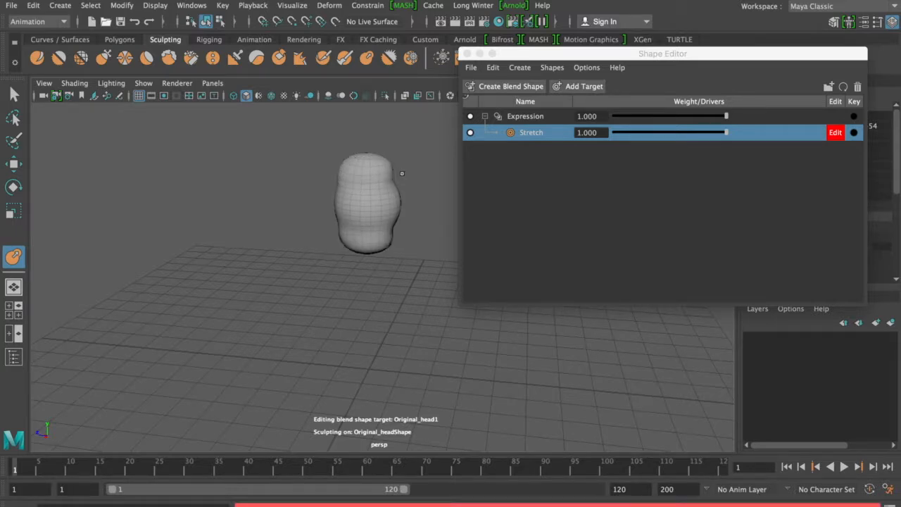
{"action": "mouse_move", "coordinate": [333, 198]}
{"action": "left_mouse_down"}
{"action": "mouse_move", "coordinate": [372, 189]}
{"action": "mouse_move", "coordinate": [342, 201]}
{"action": "mouse_move", "coordinate": [418, 227]}
{"action": "mouse_move", "coordinate": [338, 218]}
{"action": "left_mouse_up"}
{"action": "key", "text": "super+z"}
Even out the elongated head's surface on the Stretch target with the Relax sculpting tool
{"action": "mouse_move", "coordinate": [304, 195]}
{"action": "right_mouse_down", "text": "shift"}
{"action": "mouse_move", "coordinate": [311, 195]}
{"action": "mouse_move", "coordinate": [303, 197]}
{"action": "right_mouse_up", "text": "shift"}
{"action": "left_click_drag", "start_coordinate": [303, 195], "coordinate": [306, 258], "text": "alt"}
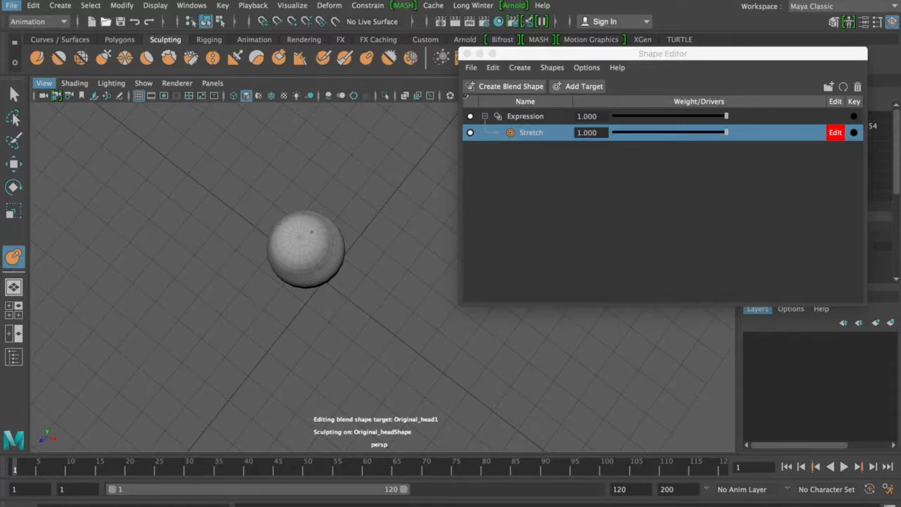
{"action": "mouse_move", "coordinate": [301, 245]}
{"action": "left_mouse_down", "text": "alt"}
{"action": "mouse_move", "coordinate": [263, 206]}
{"action": "mouse_move", "coordinate": [298, 148]}
{"action": "mouse_move", "coordinate": [384, 148]}
{"action": "mouse_move", "coordinate": [287, 138]}
{"action": "mouse_move", "coordinate": [307, 147]}
{"action": "left_mouse_up", "text": "alt"}
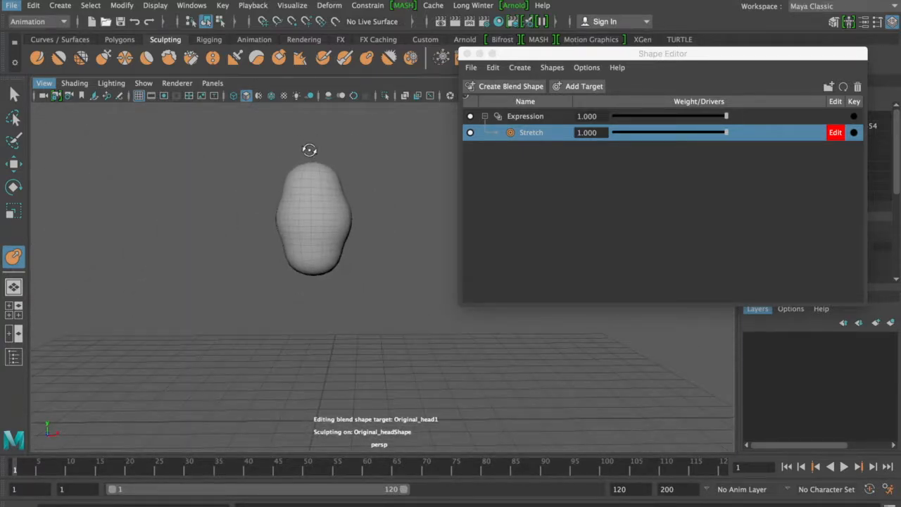
{"action": "left_click", "coordinate": [81, 58]}
{"action": "left_click_drag", "start_coordinate": [292, 188], "coordinate": [416, 217], "text": "alt"}
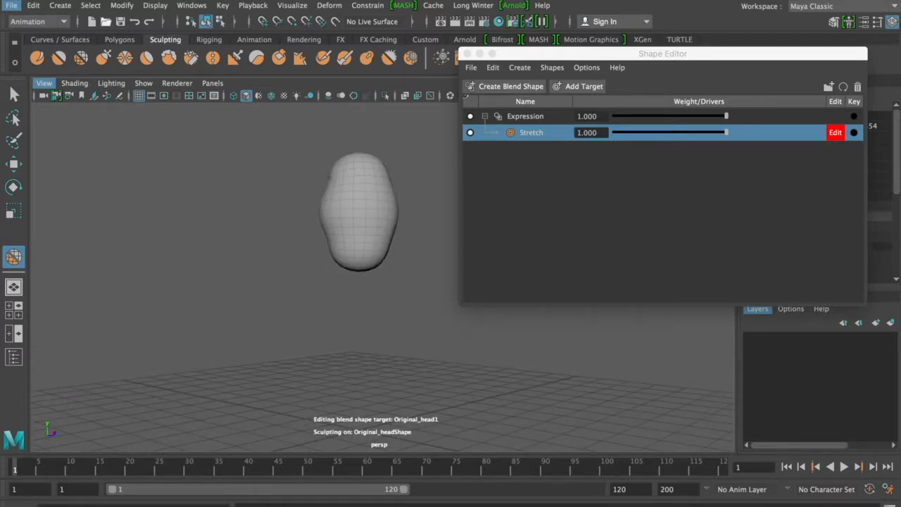
{"action": "left_click_drag", "start_coordinate": [376, 185], "coordinate": [321, 191], "text": "alt"}
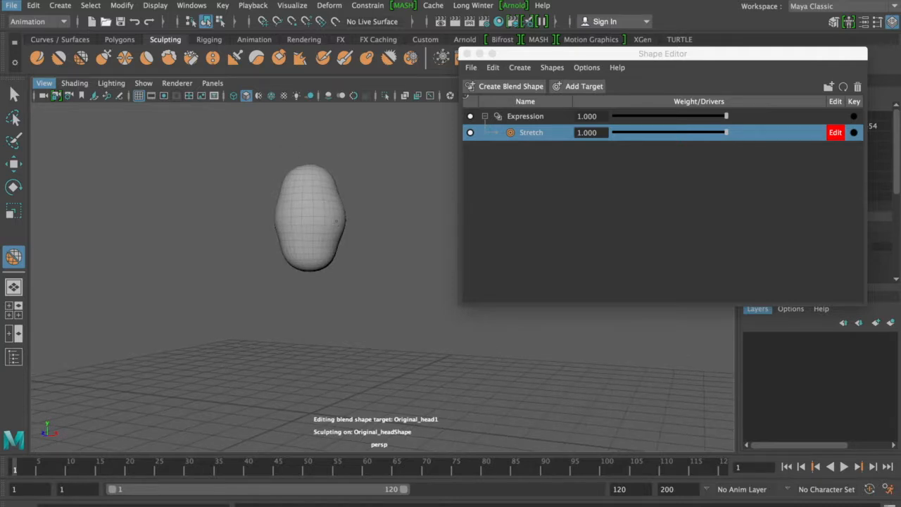
{"action": "left_click_drag", "start_coordinate": [351, 227], "coordinate": [339, 207], "text": "alt"}
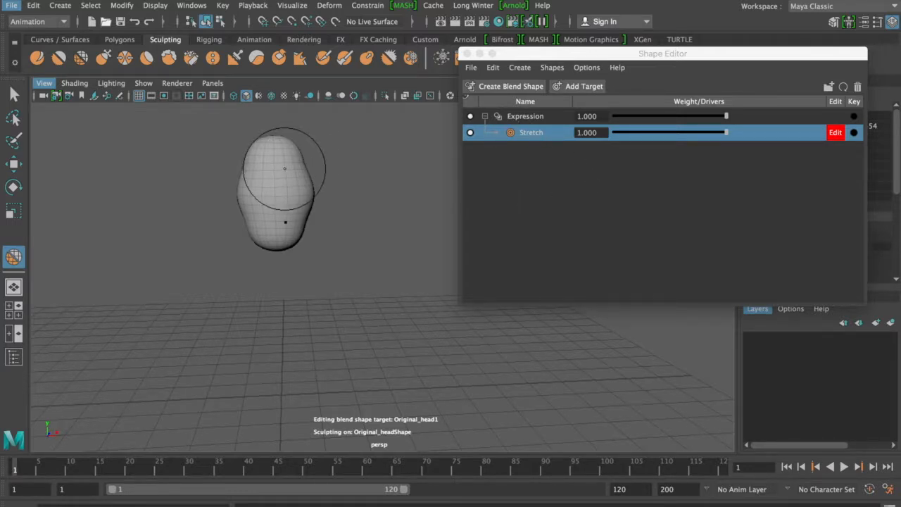
{"action": "left_click_drag", "start_coordinate": [284, 168], "coordinate": [299, 164]}
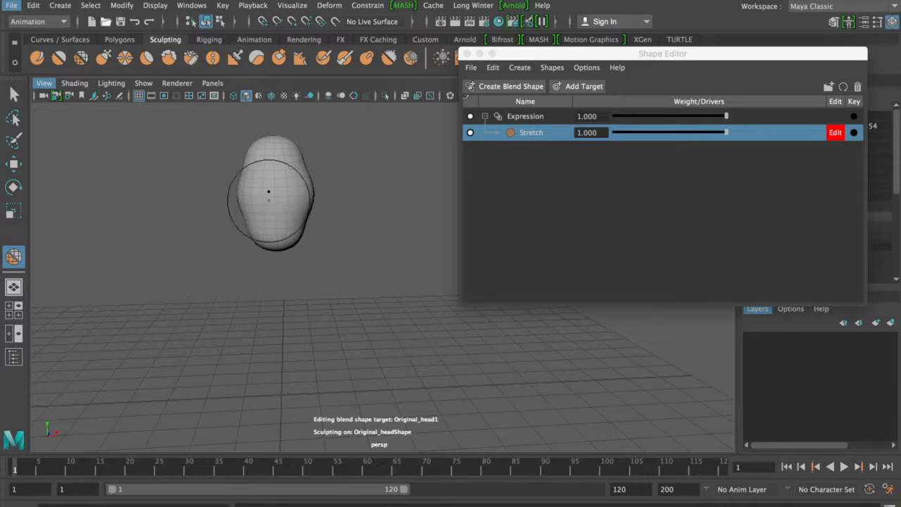
{"action": "mouse_move", "coordinate": [269, 182]}
{"action": "left_mouse_down"}
{"action": "mouse_move", "coordinate": [270, 191]}
{"action": "mouse_move", "coordinate": [271, 153]}
{"action": "mouse_move", "coordinate": [283, 167]}
{"action": "mouse_move", "coordinate": [295, 140]}
{"action": "left_mouse_up"}
Turn off editing for the Stretch target and set its weight to 0
{"action": "left_click", "coordinate": [833, 133]}
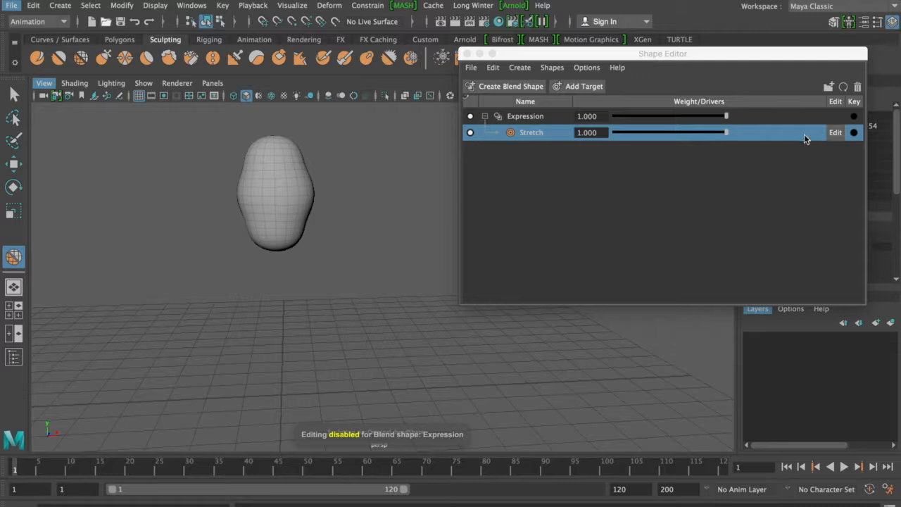
{"action": "left_click_drag", "start_coordinate": [727, 138], "coordinate": [612, 134]}
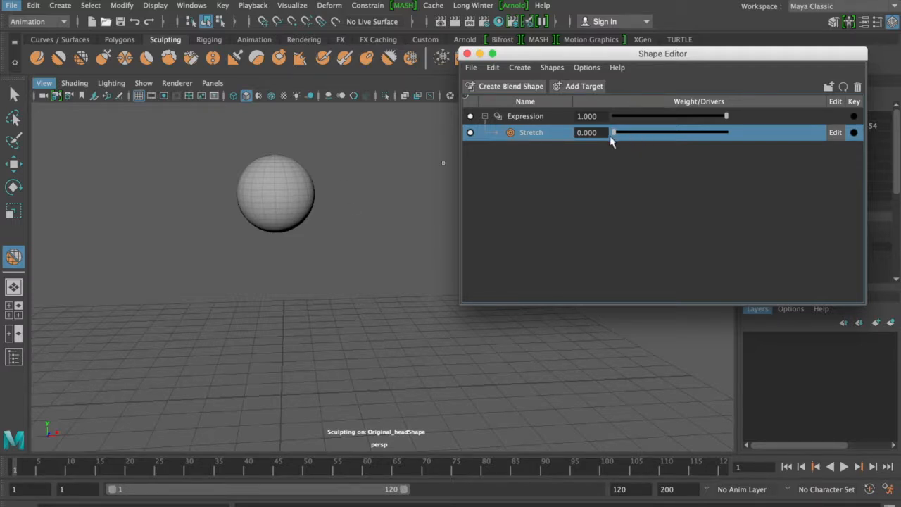
{"action": "left_click_drag", "start_coordinate": [614, 132], "coordinate": [590, 147]}
Add a second target named Squash under the Expression blend shape and activate the Flatten sculpting tool
{"action": "left_click", "coordinate": [579, 88]}
{"action": "double_click", "coordinate": [555, 148]}
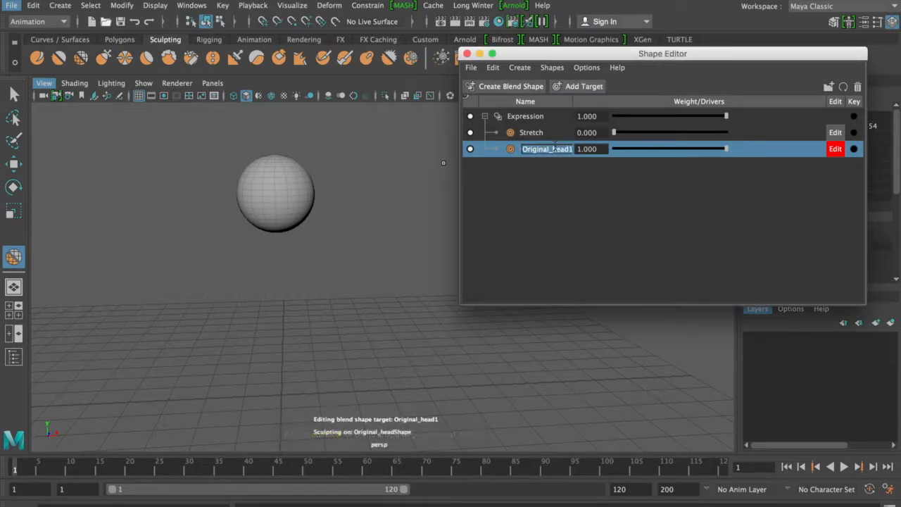
{"action": "type", "text": "Squash"}
{"action": "key", "text": "Return"}
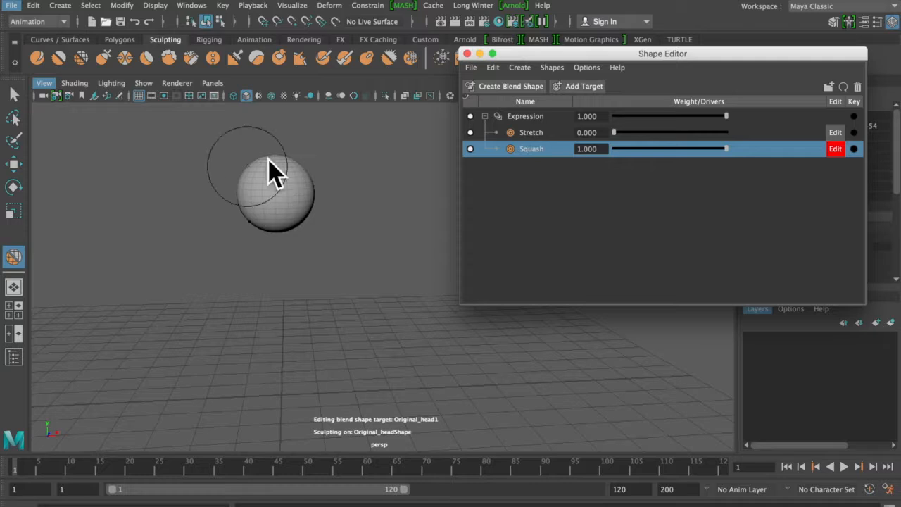
{"action": "mouse_move", "coordinate": [331, 157]}
{"action": "left_mouse_down", "text": "alt"}
{"action": "mouse_move", "coordinate": [336, 180]}
{"action": "mouse_move", "coordinate": [337, 156]}
{"action": "left_mouse_up", "text": "alt"}
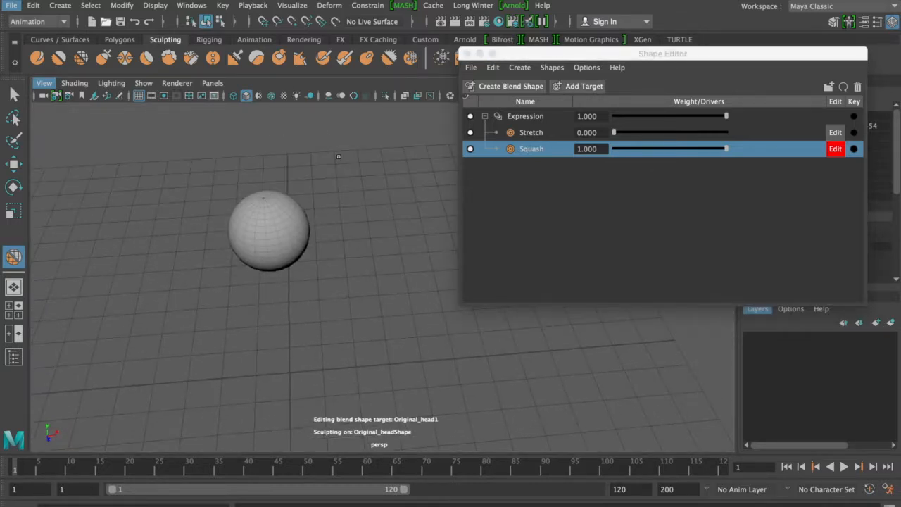
{"action": "left_click", "coordinate": [146, 58]}
Try flattening the sphere from a side view and undo the strokes
{"action": "mouse_move", "coordinate": [280, 225]}
{"action": "left_mouse_down", "text": "alt"}
{"action": "mouse_move", "coordinate": [271, 271]}
{"action": "mouse_move", "coordinate": [288, 265]}
{"action": "mouse_move", "coordinate": [275, 252]}
{"action": "mouse_move", "coordinate": [244, 271]}
{"action": "mouse_move", "coordinate": [285, 303]}
{"action": "mouse_move", "coordinate": [304, 275]}
{"action": "mouse_move", "coordinate": [294, 209]}
{"action": "mouse_move", "coordinate": [273, 186]}
{"action": "mouse_move", "coordinate": [249, 184]}
{"action": "left_mouse_up", "text": "alt"}
{"action": "key", "text": "ctrl+z"}
{"action": "key", "text": "ctrl+z"}
{"action": "key", "text": "ctrl+z"}
{"action": "key", "text": "ctrl+z"}
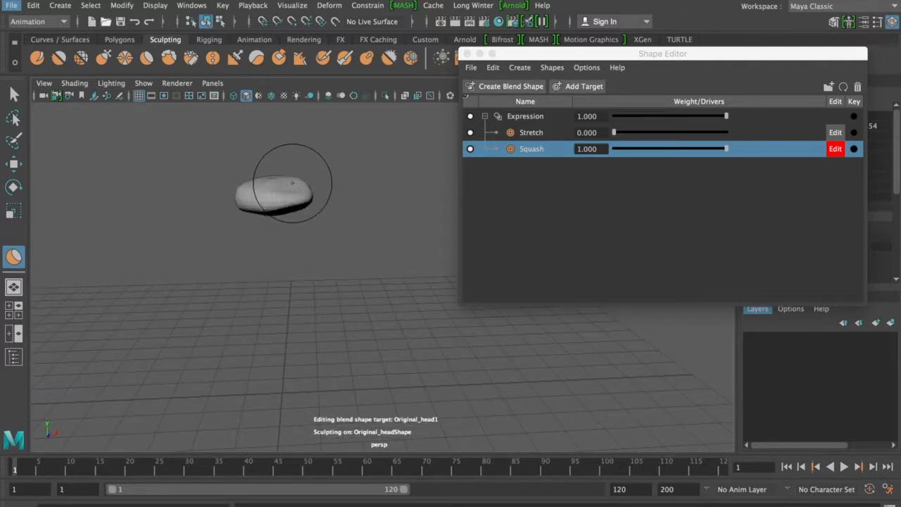
Flatten the sphere from above and below into a wide, disc-like head for the Squash target
{"action": "mouse_move", "coordinate": [345, 192]}
{"action": "left_mouse_down", "text": "alt"}
{"action": "mouse_move", "coordinate": [345, 230]}
{"action": "mouse_move", "coordinate": [247, 199]}
{"action": "mouse_move", "coordinate": [288, 225]}
{"action": "mouse_move", "coordinate": [245, 276]}
{"action": "left_mouse_up", "text": "alt"}
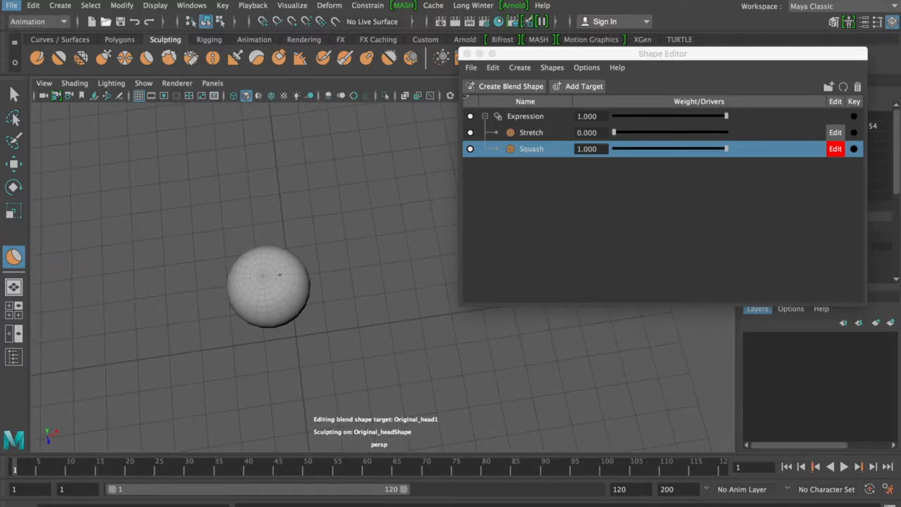
{"action": "left_click_drag", "start_coordinate": [254, 296], "coordinate": [296, 274]}
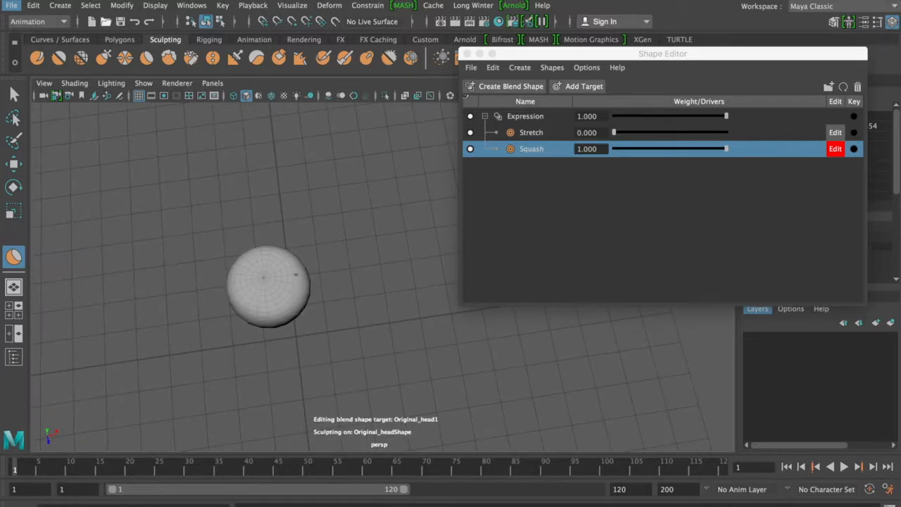
{"action": "left_click_drag", "start_coordinate": [237, 254], "coordinate": [257, 310]}
{"action": "left_click_drag", "start_coordinate": [355, 280], "coordinate": [367, 216], "text": "alt"}
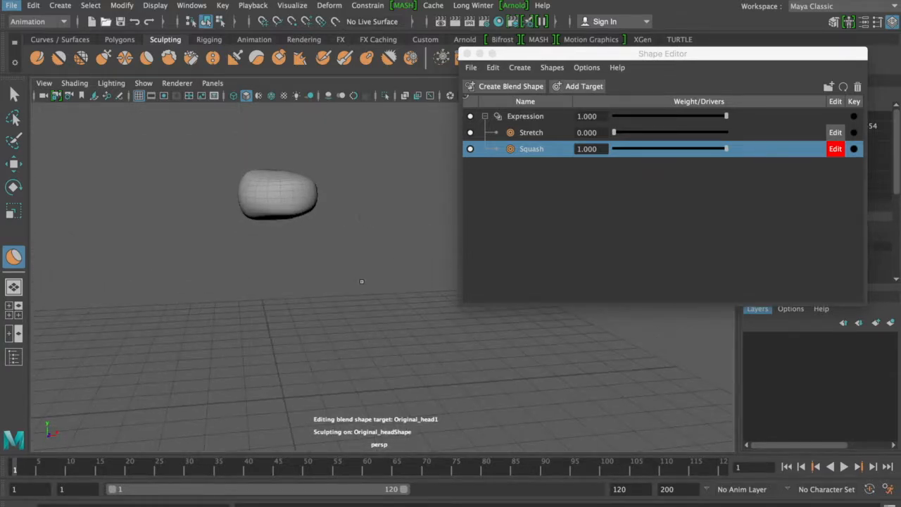
{"action": "mouse_move", "coordinate": [229, 109]}
{"action": "left_mouse_down", "text": "alt"}
{"action": "mouse_move", "coordinate": [235, 136]}
{"action": "mouse_move", "coordinate": [274, 185]}
{"action": "mouse_move", "coordinate": [255, 186]}
{"action": "mouse_move", "coordinate": [266, 199]}
{"action": "mouse_move", "coordinate": [270, 192]}
{"action": "left_mouse_up", "text": "alt"}
{"action": "left_click_drag", "start_coordinate": [248, 241], "coordinate": [284, 235]}
{"action": "mouse_move", "coordinate": [365, 227]}
{"action": "left_mouse_down", "text": "alt"}
{"action": "mouse_move", "coordinate": [368, 201]}
{"action": "mouse_move", "coordinate": [342, 204]}
{"action": "mouse_move", "coordinate": [352, 232]}
{"action": "left_mouse_up", "text": "alt"}
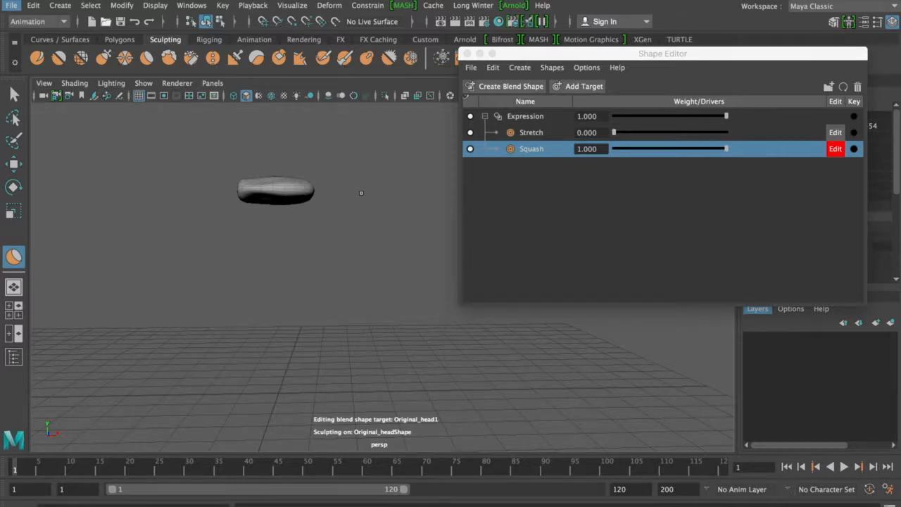
{"action": "mouse_move", "coordinate": [366, 249]}
{"action": "left_mouse_down", "text": "alt"}
{"action": "mouse_move", "coordinate": [499, 258]}
{"action": "mouse_move", "coordinate": [378, 261]}
{"action": "mouse_move", "coordinate": [350, 252]}
{"action": "left_mouse_up", "text": "alt"}
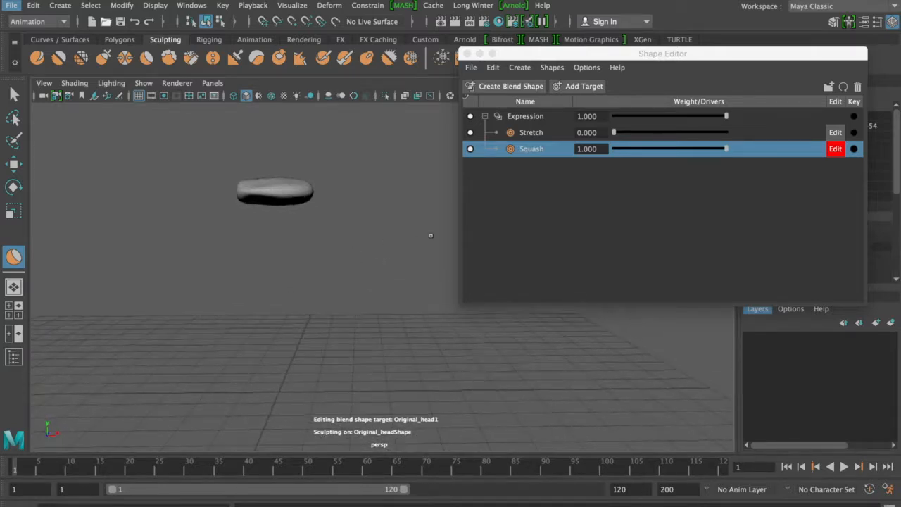
Turn off editing for the Squash target and set its weight to 0
{"action": "left_click", "coordinate": [836, 149]}
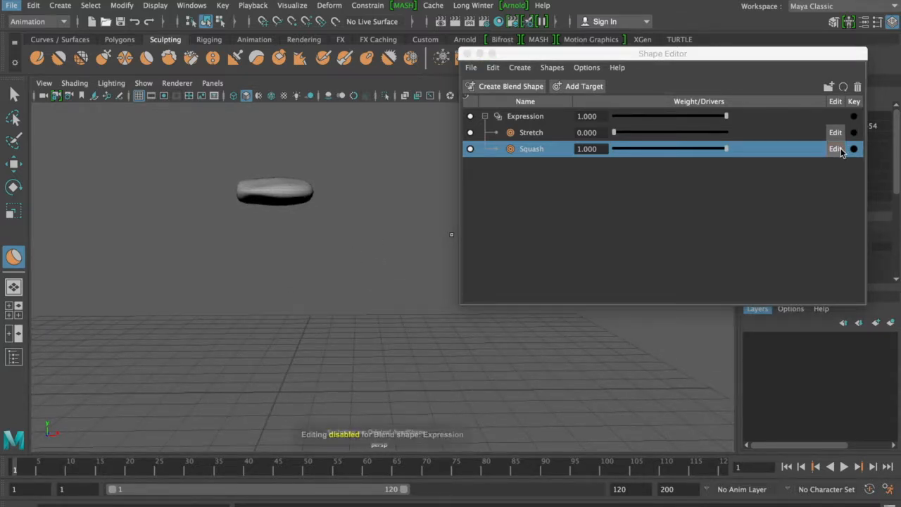
{"action": "left_click_drag", "start_coordinate": [693, 162], "coordinate": [601, 155]}
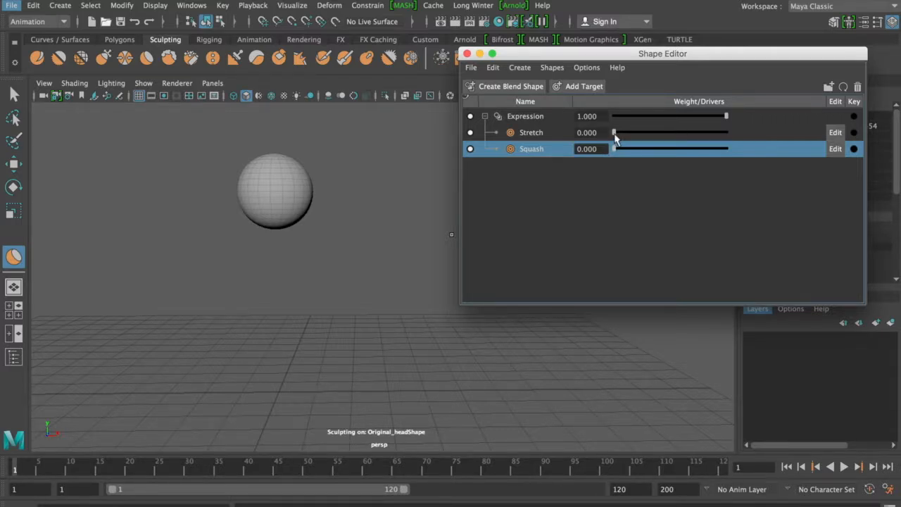
Test how the Stretch and Squash targets blend by varying both weights, and return both to 0
{"action": "left_click_drag", "start_coordinate": [615, 135], "coordinate": [668, 141]}
{"action": "left_click_drag", "start_coordinate": [613, 150], "coordinate": [672, 152]}
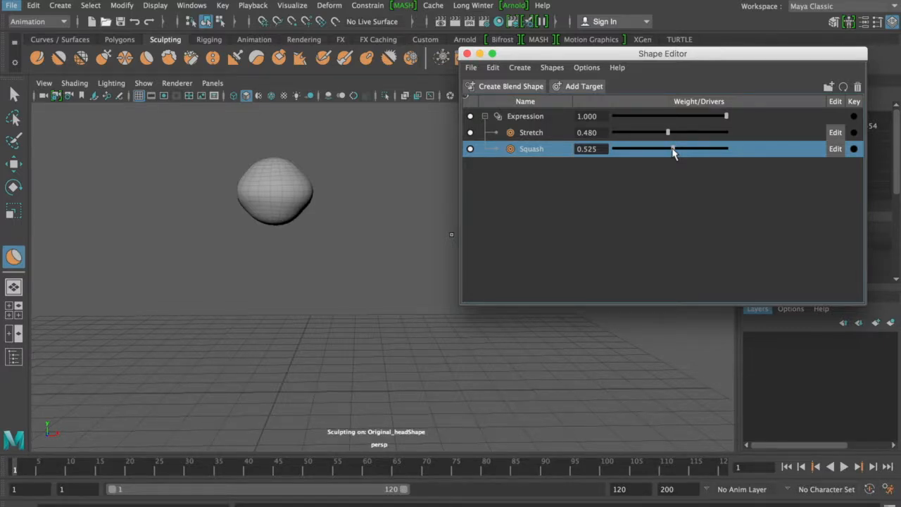
{"action": "left_click_drag", "start_coordinate": [674, 152], "coordinate": [748, 142]}
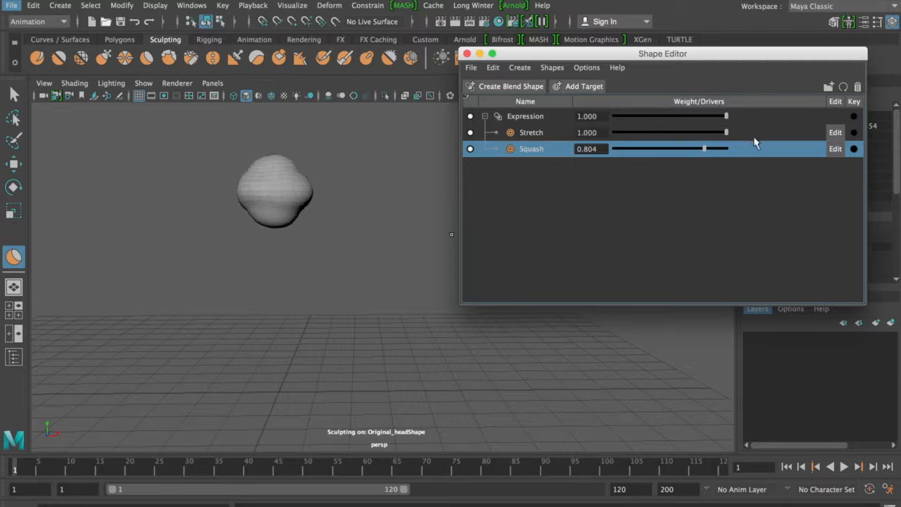
{"action": "left_click_drag", "start_coordinate": [725, 132], "coordinate": [613, 133]}
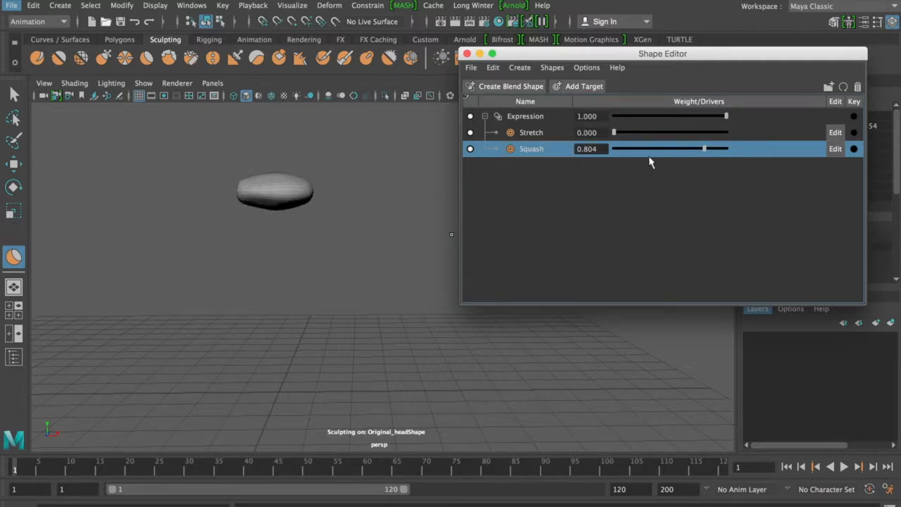
{"action": "left_click_drag", "start_coordinate": [704, 148], "coordinate": [597, 150]}
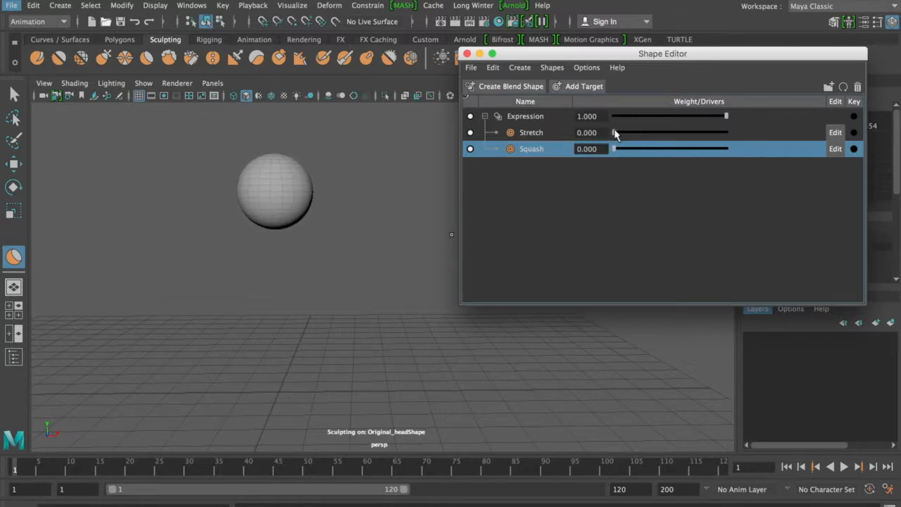
Key the Stretch and Squash targets together at weight 0 on frame 1
{"action": "left_click", "coordinate": [543, 134], "text": "shift"}
{"action": "right_click", "coordinate": [544, 134]}
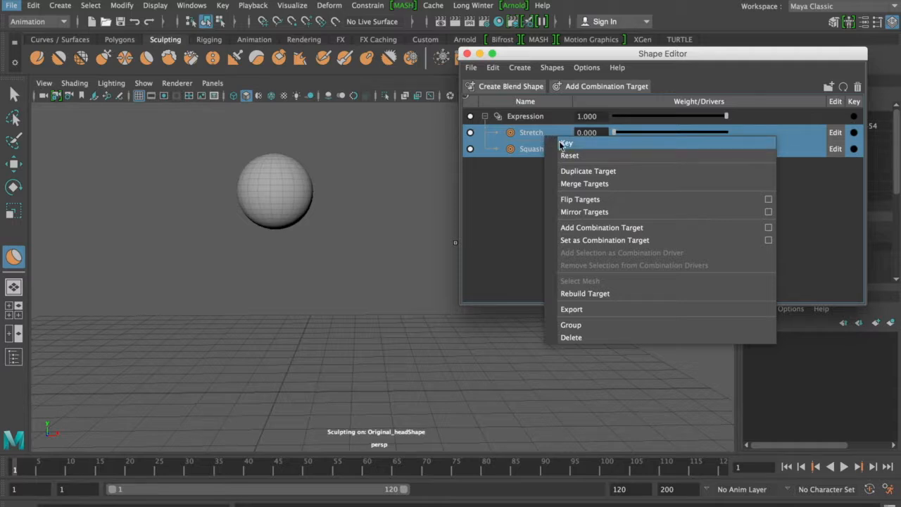
{"action": "left_click", "coordinate": [563, 141]}
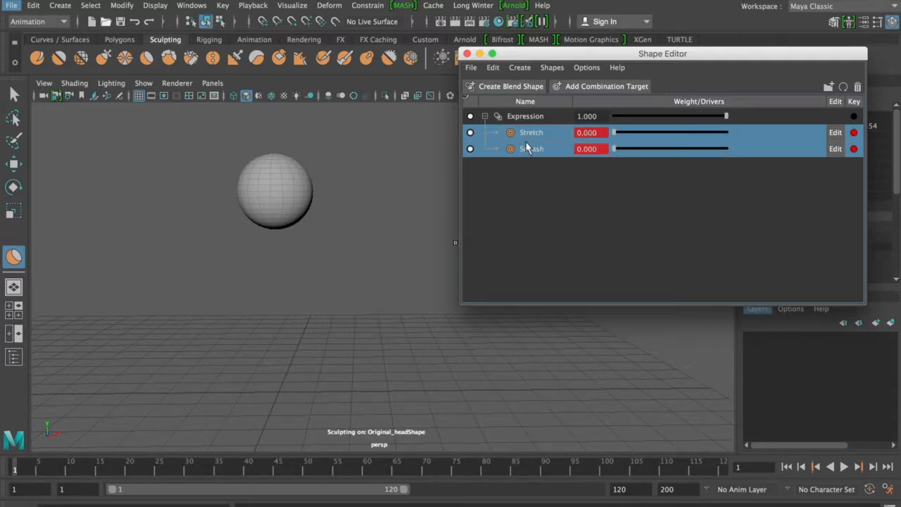
At frame 10, set the Stretch weight to 1 and key both Stretch and Squash
{"action": "left_click_drag", "start_coordinate": [39, 468], "coordinate": [70, 468]}
{"action": "left_click_drag", "start_coordinate": [624, 130], "coordinate": [606, 158]}
{"action": "left_click", "coordinate": [717, 156]}
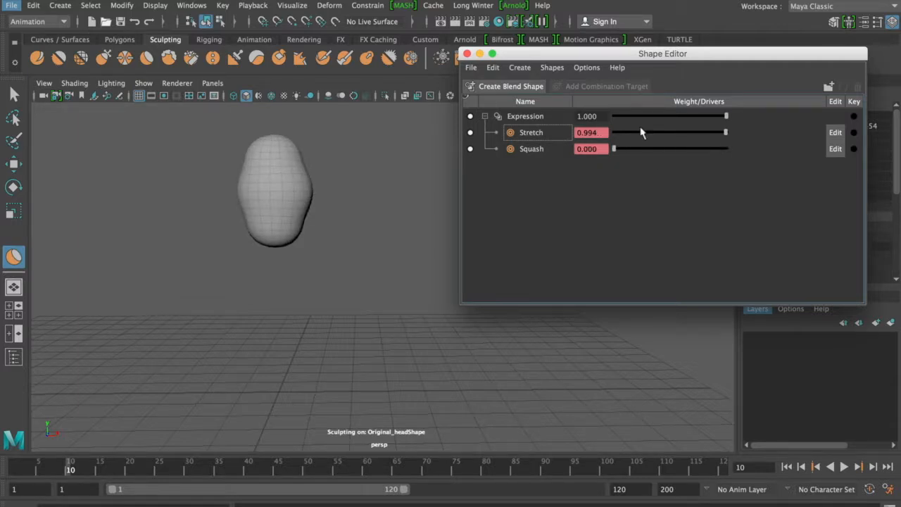
{"action": "left_click_drag", "start_coordinate": [724, 131], "coordinate": [741, 139]}
{"action": "right_click", "coordinate": [541, 136]}
{"action": "key", "text": "Escape"}
{"action": "right_click", "coordinate": [537, 153]}
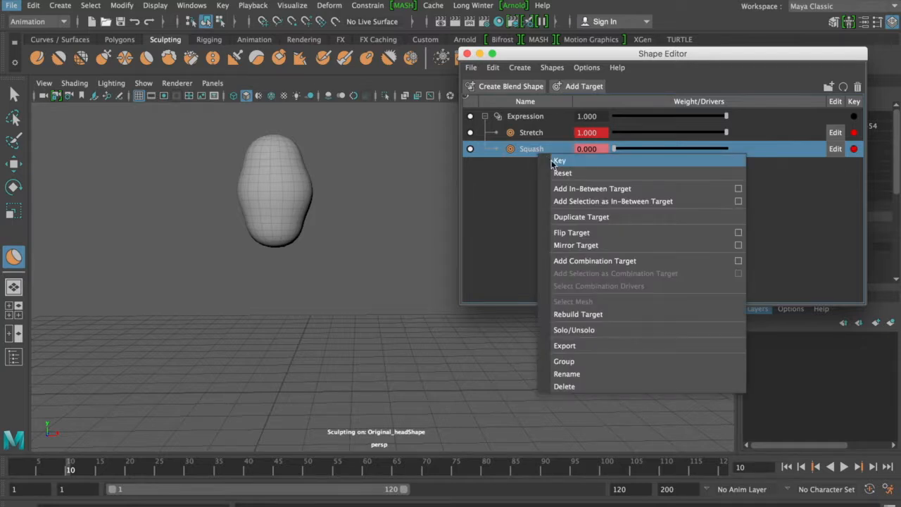
{"action": "left_click", "coordinate": [560, 161]}
At frame 20, set the Stretch weight to 0 and key both Stretch and Squash
{"action": "left_click", "coordinate": [129, 470]}
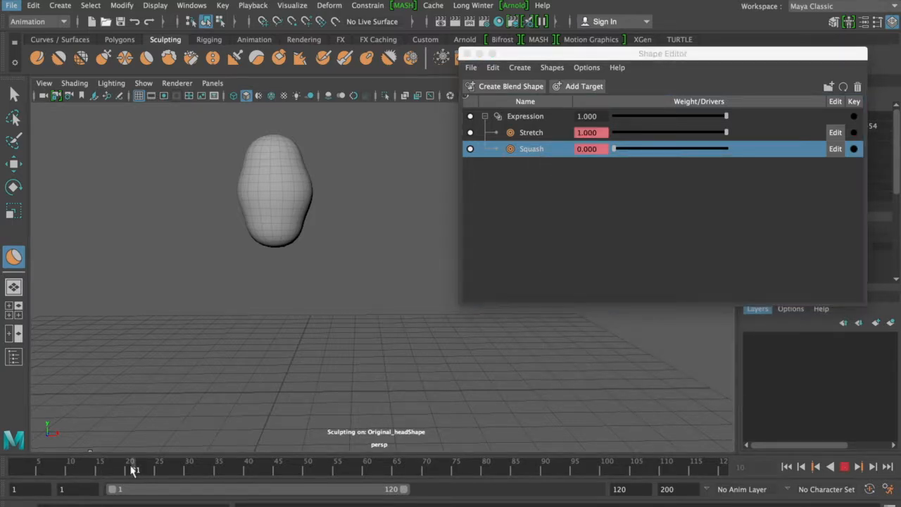
{"action": "left_click_drag", "start_coordinate": [726, 132], "coordinate": [613, 132]}
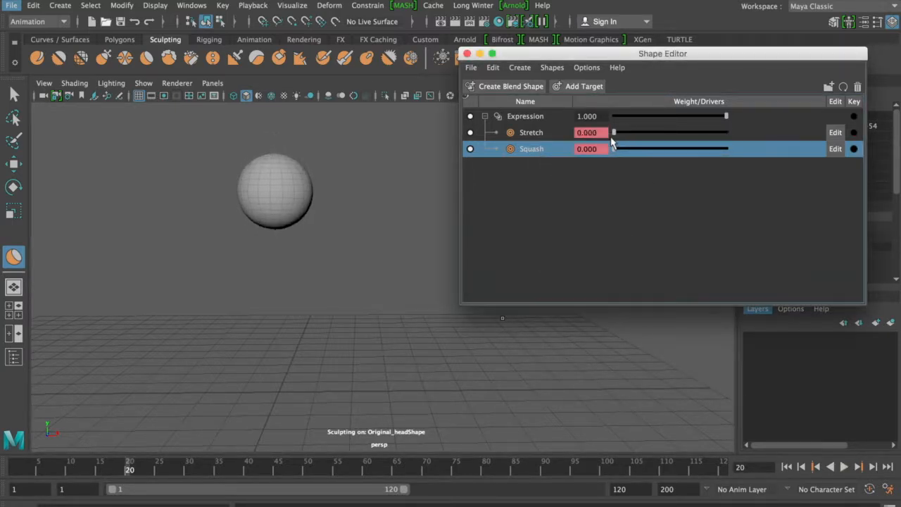
{"action": "left_click", "coordinate": [553, 134]}
{"action": "right_click", "coordinate": [552, 135]}
{"action": "left_click", "coordinate": [568, 142]}
{"action": "left_click", "coordinate": [555, 148]}
{"action": "right_click", "coordinate": [554, 149]}
{"action": "left_click", "coordinate": [565, 154]}
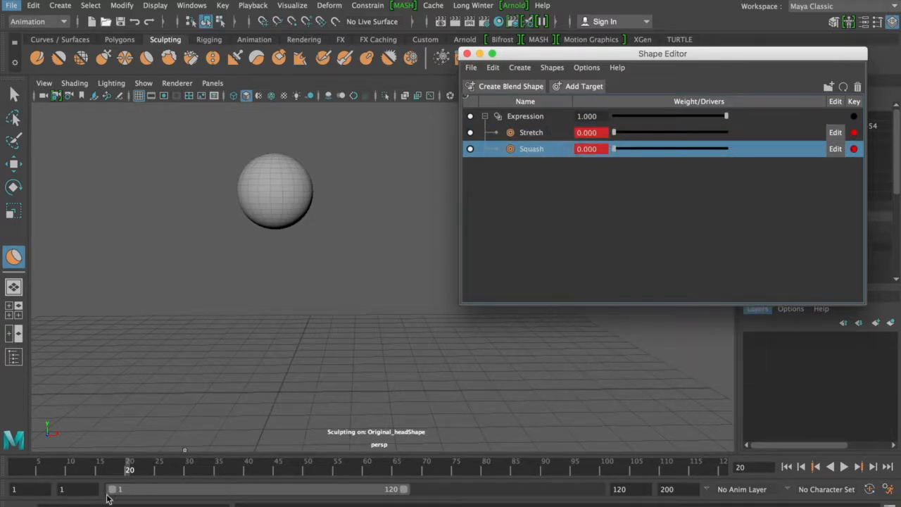
At frame 30, set the Squash weight to 1 and key both Squash and Stretch
{"action": "left_click", "coordinate": [187, 466]}
{"action": "left_click_drag", "start_coordinate": [615, 149], "coordinate": [745, 161]}
{"action": "right_click", "coordinate": [540, 145]}
{"action": "left_click", "coordinate": [553, 152]}
{"action": "right_click", "coordinate": [543, 137]}
{"action": "left_click", "coordinate": [561, 145]}
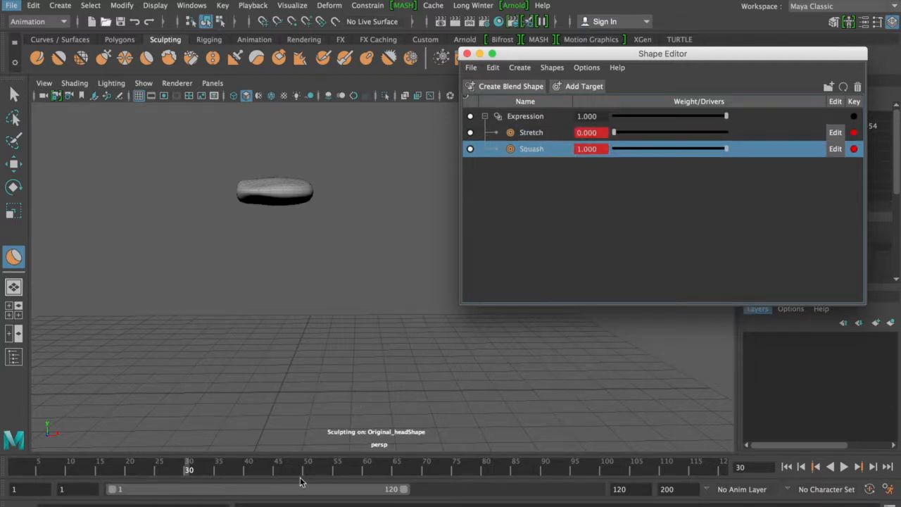
At frame 40, set the Stretch weight to 1 and key both Stretch and Squash
{"action": "left_click", "coordinate": [249, 472]}
{"action": "left_click_drag", "start_coordinate": [614, 133], "coordinate": [729, 134]}
{"action": "right_click", "coordinate": [548, 138]}
{"action": "left_click", "coordinate": [572, 143]}
{"action": "right_click", "coordinate": [539, 150]}
{"action": "left_click", "coordinate": [547, 153]}
{"action": "left_click", "coordinate": [547, 154]}
Scrub between frames 1 and 40 to preview the keyed head animation, ending at frame 1
{"action": "left_click_drag", "start_coordinate": [31, 476], "coordinate": [248, 470]}
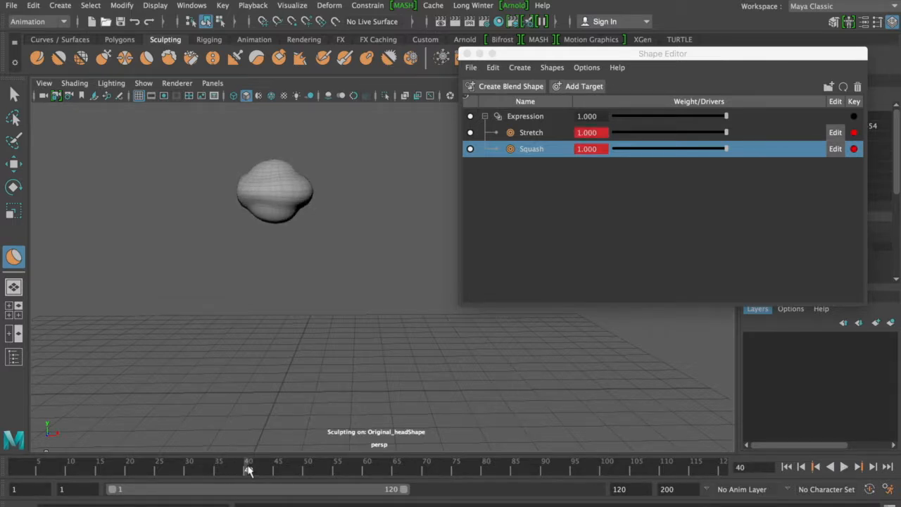
{"action": "left_click_drag", "start_coordinate": [246, 470], "coordinate": [3, 456]}
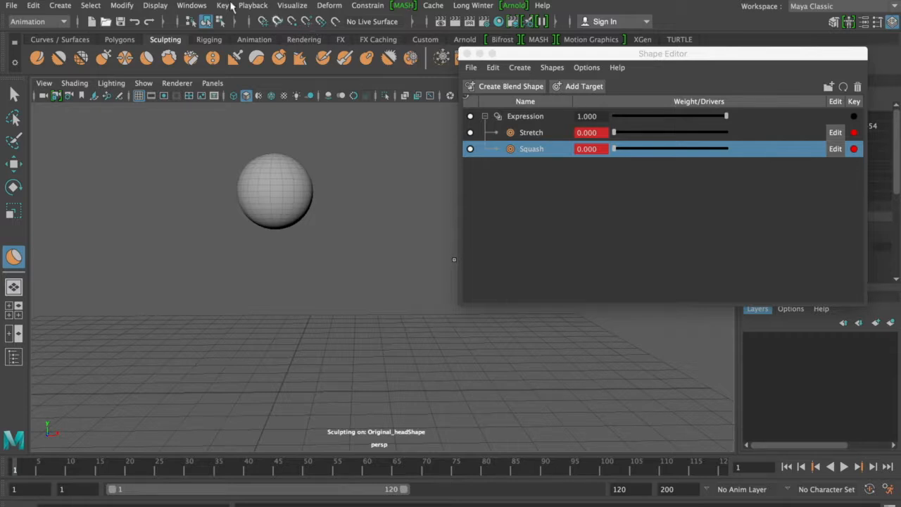
Open the Graph Editor to show the animation curves of the blend shape weights
{"action": "left_click", "coordinate": [204, 5]}
{"action": "mouse_move", "coordinate": [229, 74]}
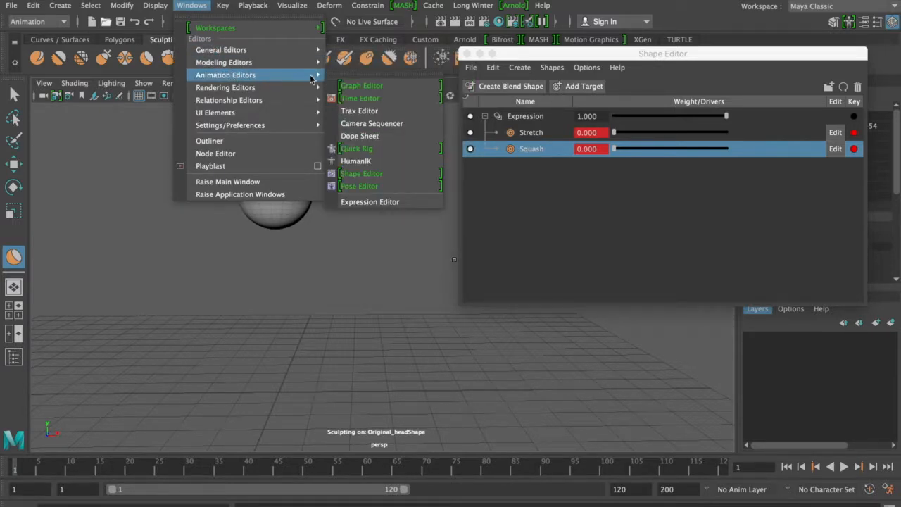
{"action": "left_click", "coordinate": [383, 92]}
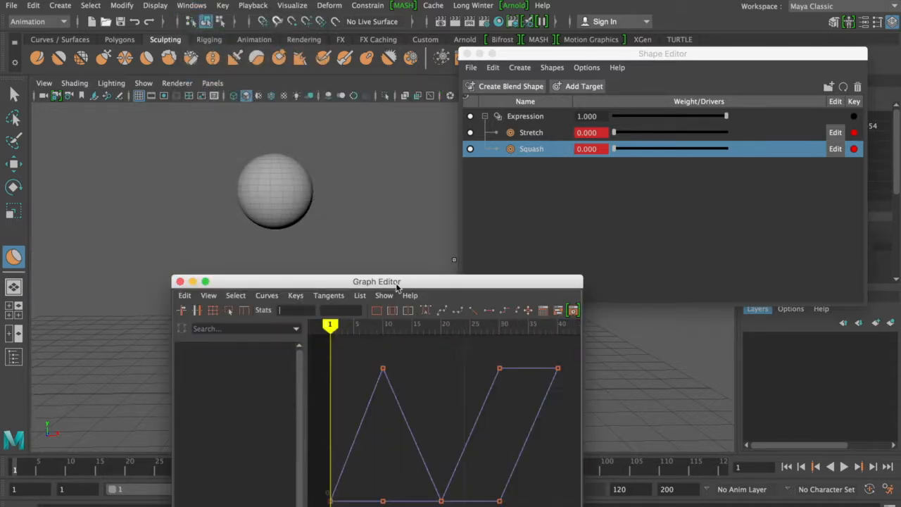
Enlarge the Graph Editor, isolate the Expression.Stretch curve and frame it
{"action": "left_click_drag", "start_coordinate": [399, 279], "coordinate": [583, 137]}
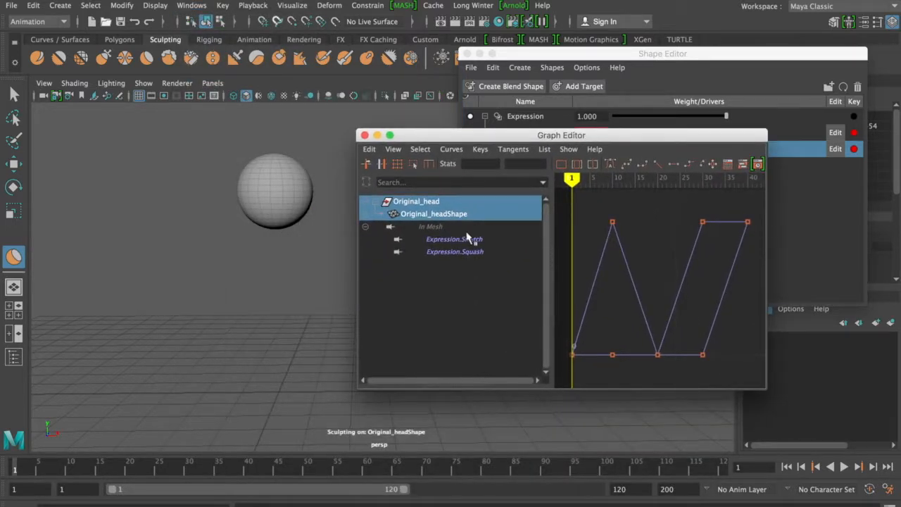
{"action": "left_click", "coordinate": [468, 239]}
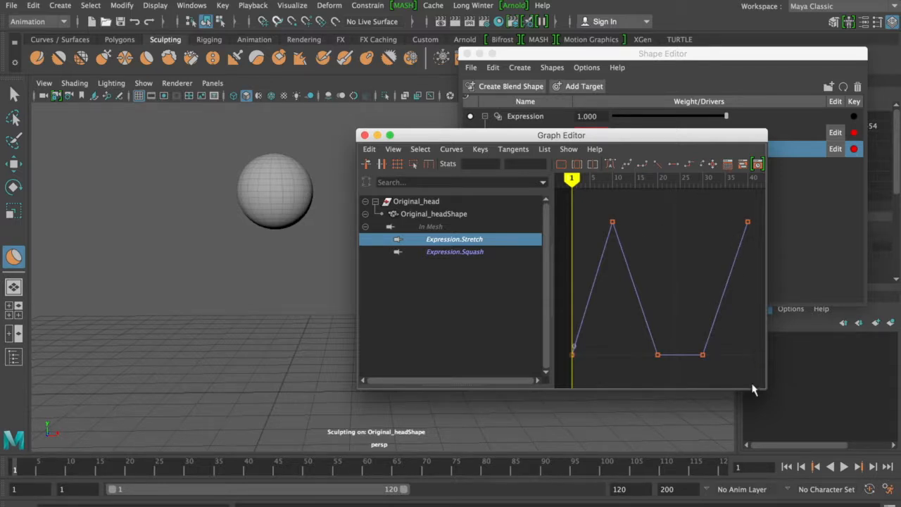
{"action": "left_click_drag", "start_coordinate": [768, 391], "coordinate": [879, 412]}
{"action": "key", "text": "f"}
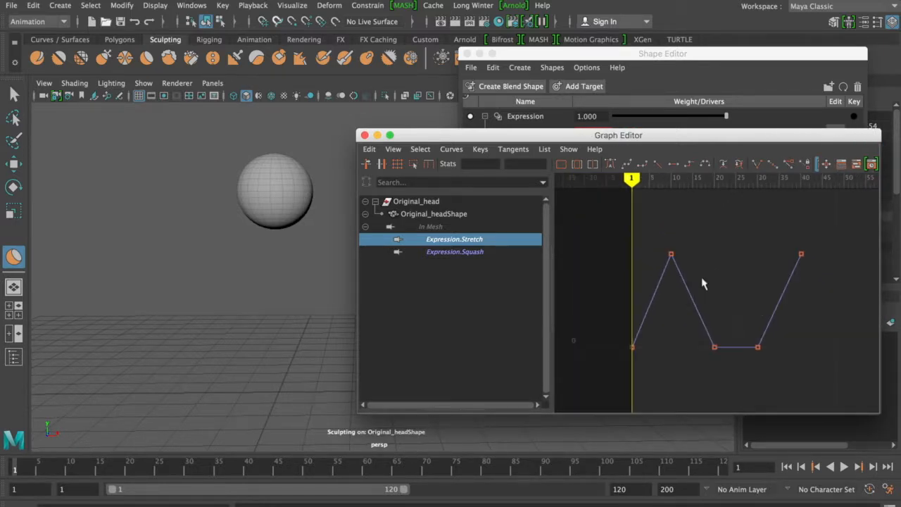
Set all keys of the Stretch curve to spline tangents
{"action": "left_click_drag", "start_coordinate": [815, 240], "coordinate": [622, 373]}
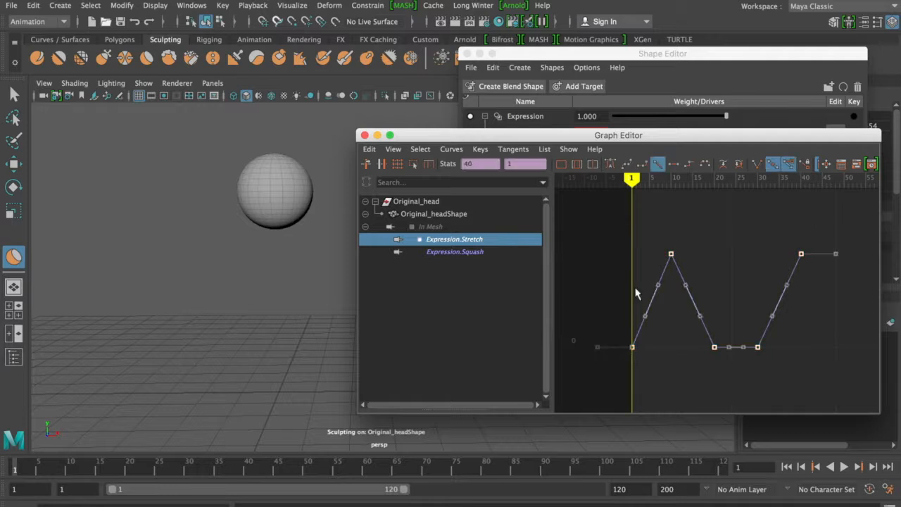
{"action": "left_click", "coordinate": [642, 164]}
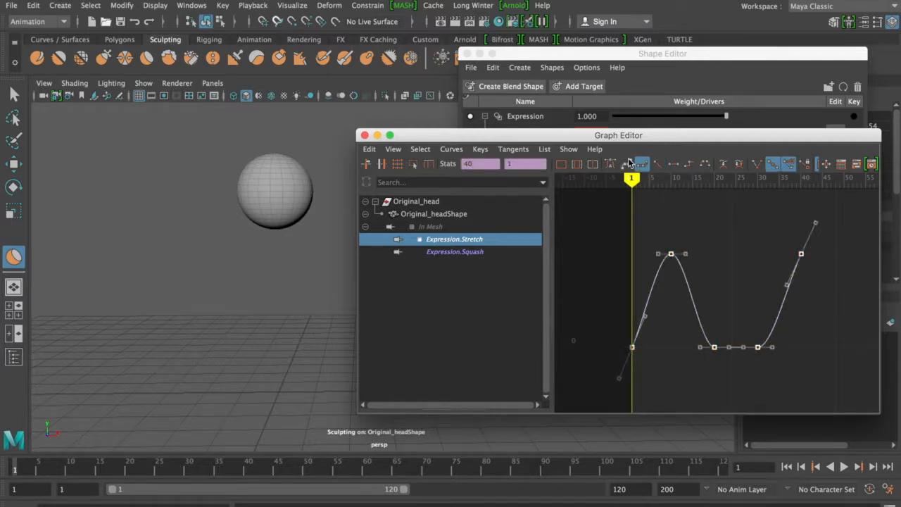
{"action": "left_click", "coordinate": [629, 164]}
Reshape the Stretch curve by adjusting the tangent handles around the keys at frames 10, 30 and 40
{"action": "left_click_drag", "start_coordinate": [686, 253], "coordinate": [717, 243]}
{"action": "left_click", "coordinate": [758, 348]}
{"action": "mouse_move", "coordinate": [776, 334]}
{"action": "left_mouse_down"}
{"action": "mouse_move", "coordinate": [808, 306]}
{"action": "mouse_move", "coordinate": [809, 263]}
{"action": "mouse_move", "coordinate": [790, 233]}
{"action": "mouse_move", "coordinate": [780, 253]}
{"action": "mouse_move", "coordinate": [783, 323]}
{"action": "left_mouse_up"}
{"action": "left_click", "coordinate": [753, 296]}
{"action": "mouse_move", "coordinate": [778, 243]}
{"action": "left_mouse_down"}
{"action": "mouse_move", "coordinate": [828, 267]}
{"action": "mouse_move", "coordinate": [790, 292]}
{"action": "mouse_move", "coordinate": [795, 265]}
{"action": "left_mouse_up"}
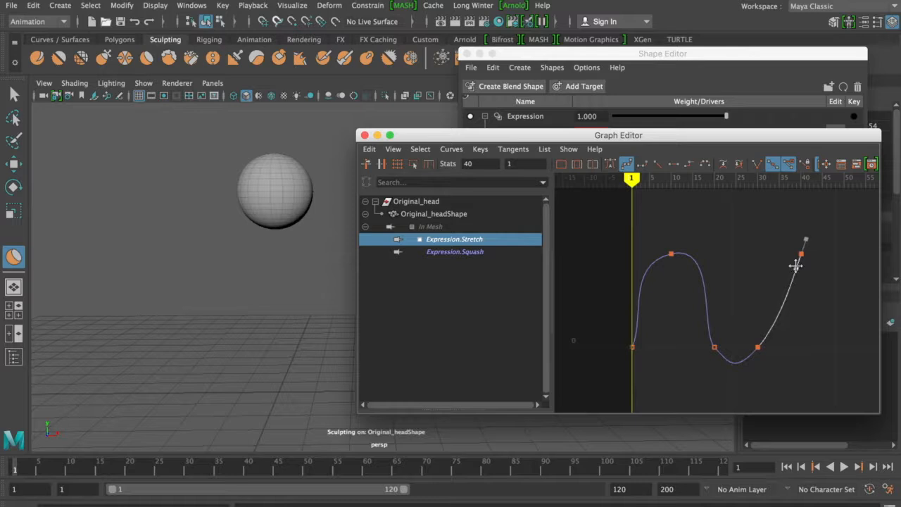
Set all keys of the Expression.Squash curve to stepped tangents
{"action": "left_click", "coordinate": [501, 253]}
{"action": "left_click_drag", "start_coordinate": [824, 228], "coordinate": [601, 374]}
{"action": "left_click", "coordinate": [689, 163]}
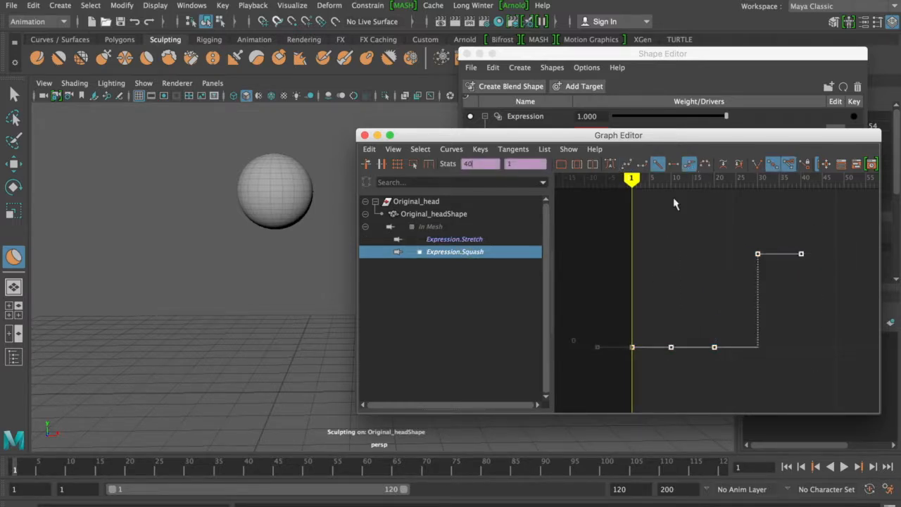
Move the Graph Editor out of the way and scrub the timeline to preview the head animation, ending at frame 1
{"action": "left_click", "coordinate": [376, 135]}
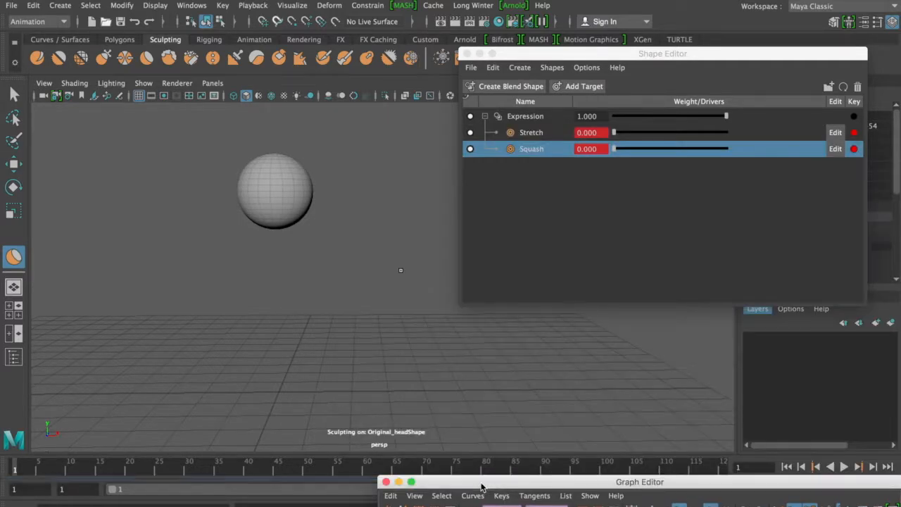
{"action": "left_click_drag", "start_coordinate": [16, 468], "coordinate": [260, 428]}
{"action": "left_click_drag", "start_coordinate": [138, 441], "coordinate": [5, 436]}
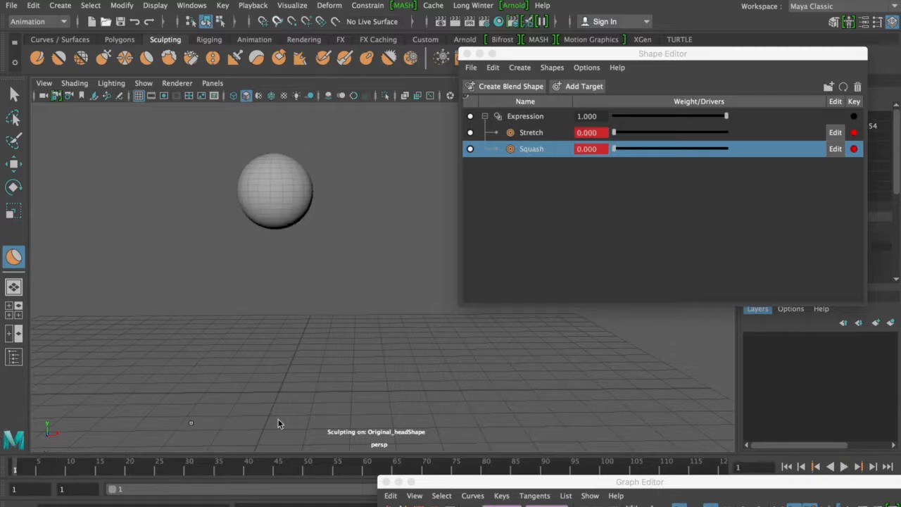
Clear the curve selection in the Graph Editor, and close both the Shape Editor and the Graph Editor
{"action": "left_click_drag", "start_coordinate": [621, 484], "coordinate": [613, 223]}
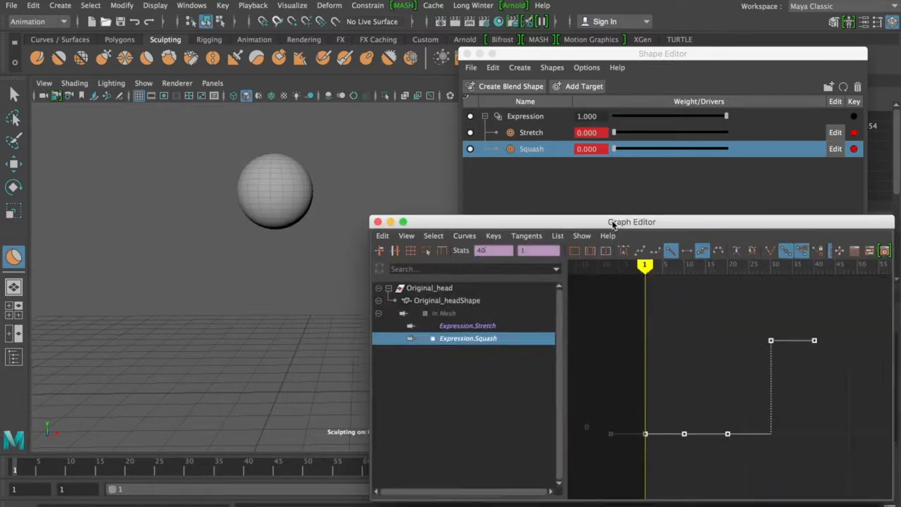
{"action": "left_click", "coordinate": [539, 146]}
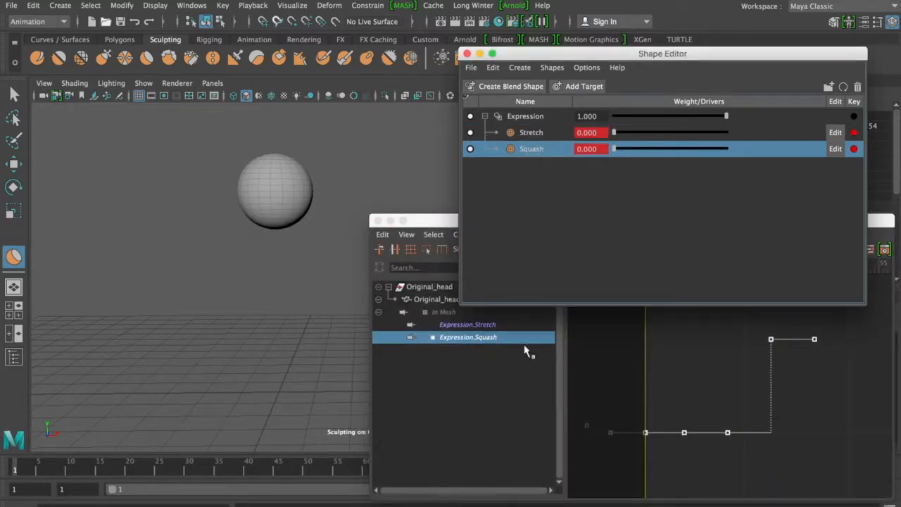
{"action": "left_click", "coordinate": [465, 349]}
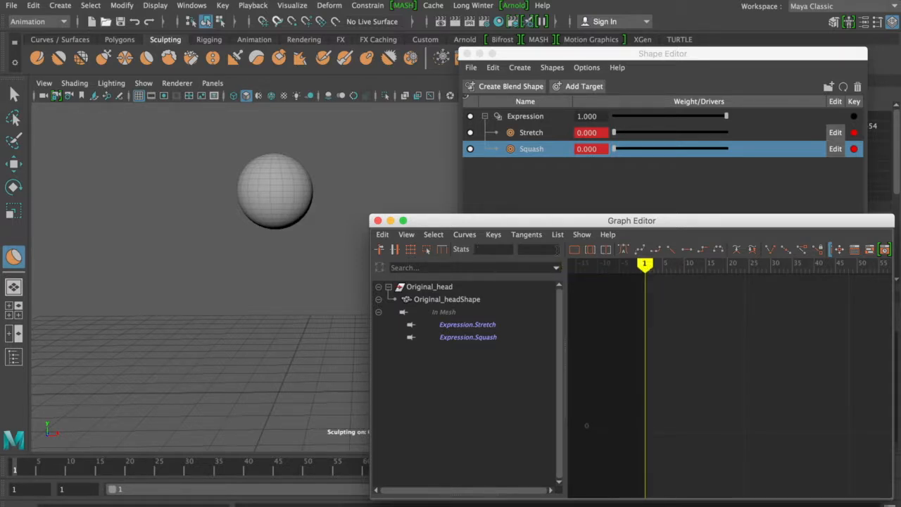
{"action": "mouse_move", "coordinate": [288, 201]}
{"action": "left_mouse_down", "text": "alt"}
{"action": "mouse_move", "coordinate": [390, 169]}
{"action": "mouse_move", "coordinate": [323, 174]}
{"action": "left_mouse_up", "text": "alt"}
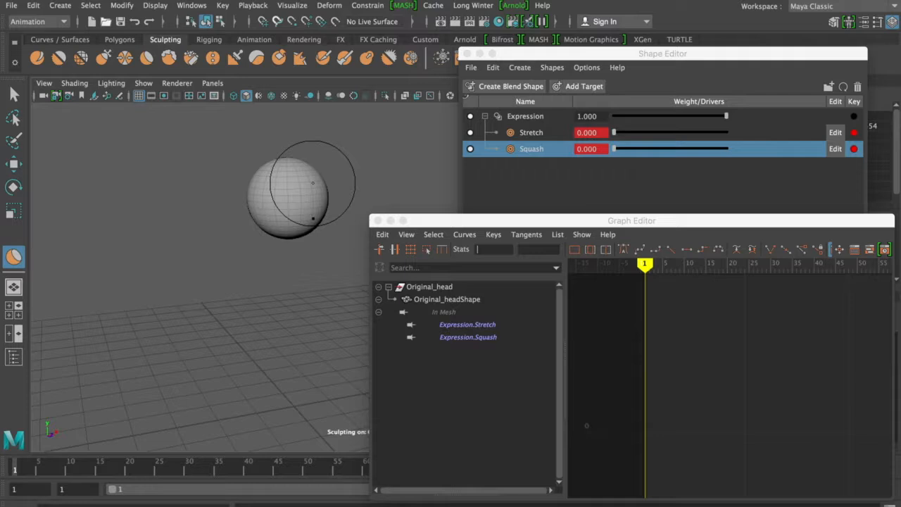
{"action": "left_click", "coordinate": [542, 134]}
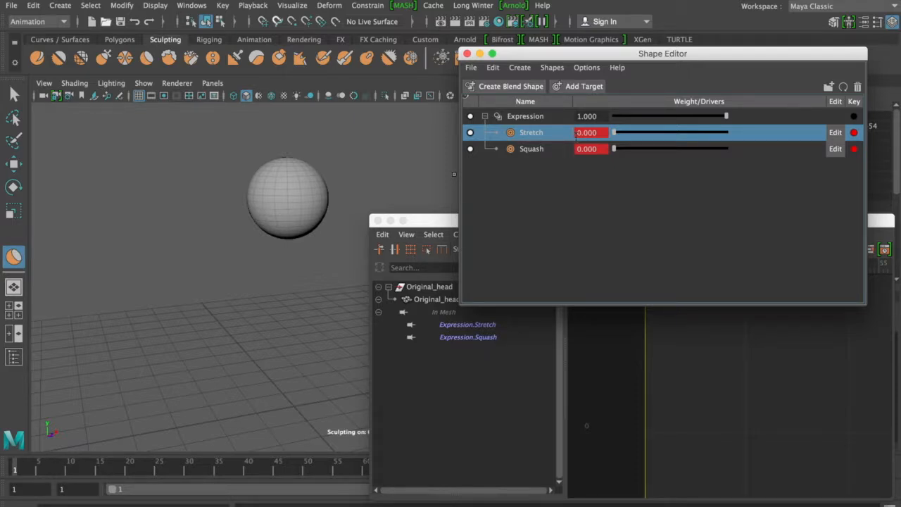
{"action": "left_click_drag", "start_coordinate": [563, 59], "coordinate": [250, 239]}
{"action": "left_click", "coordinate": [156, 235]}
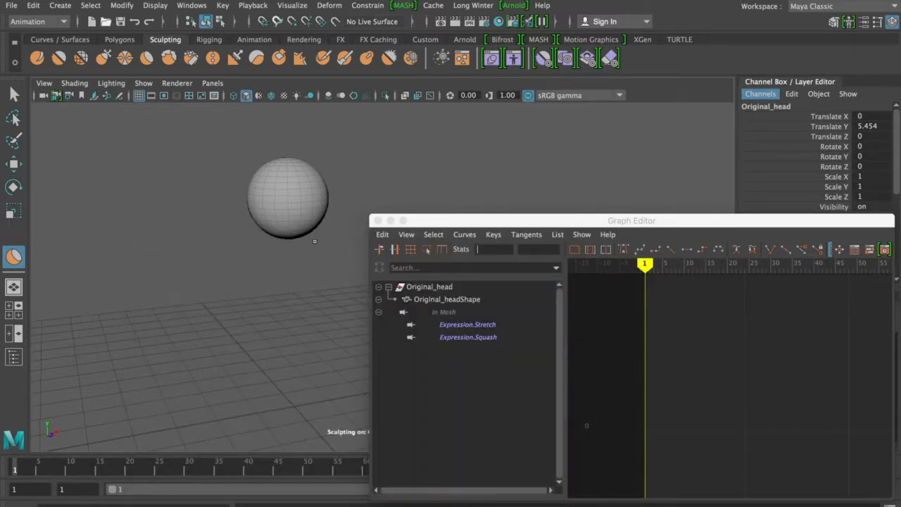
{"action": "left_click", "coordinate": [378, 220]}
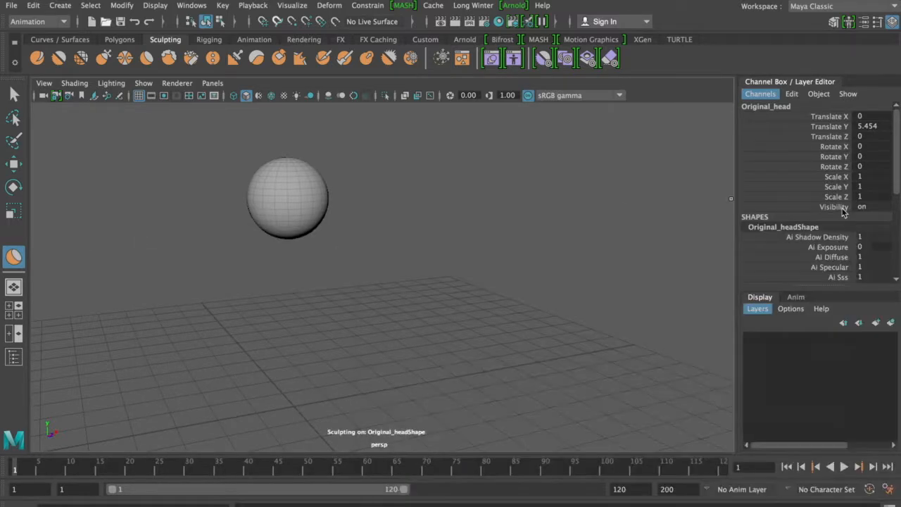
Expand the head's Expression input in the Channel Box to examine its Stretch and Squash channels
{"action": "middle_click_drag", "start_coordinate": [362, 188], "coordinate": [521, 168], "text": "alt"}
{"action": "left_click_drag", "start_coordinate": [470, 176], "coordinate": [450, 182], "text": "alt"}
{"action": "scroll", "coordinate": [784, 198], "scroll_direction": "down", "scroll_amount": 5}
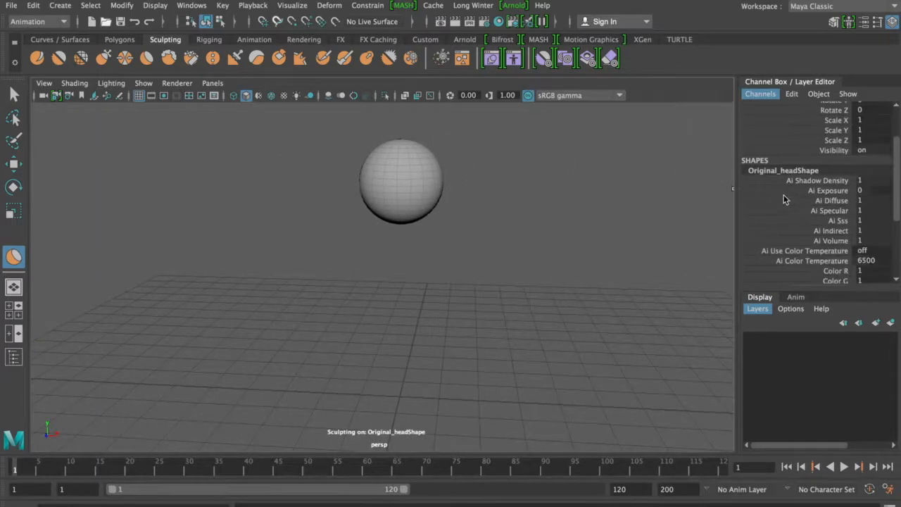
{"action": "scroll", "coordinate": [719, 208], "scroll_direction": "down", "scroll_amount": 5}
{"action": "scroll", "coordinate": [719, 207], "scroll_direction": "down", "scroll_amount": 8}
{"action": "scroll", "coordinate": [515, 237], "scroll_direction": "up", "scroll_amount": 5}
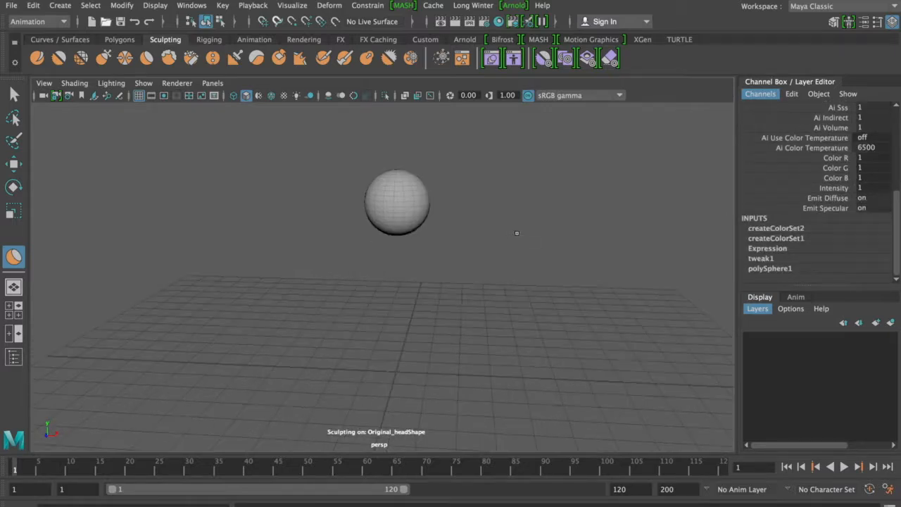
{"action": "left_click", "coordinate": [768, 249]}
{"action": "scroll", "coordinate": [782, 248], "scroll_direction": "down", "scroll_amount": 2}
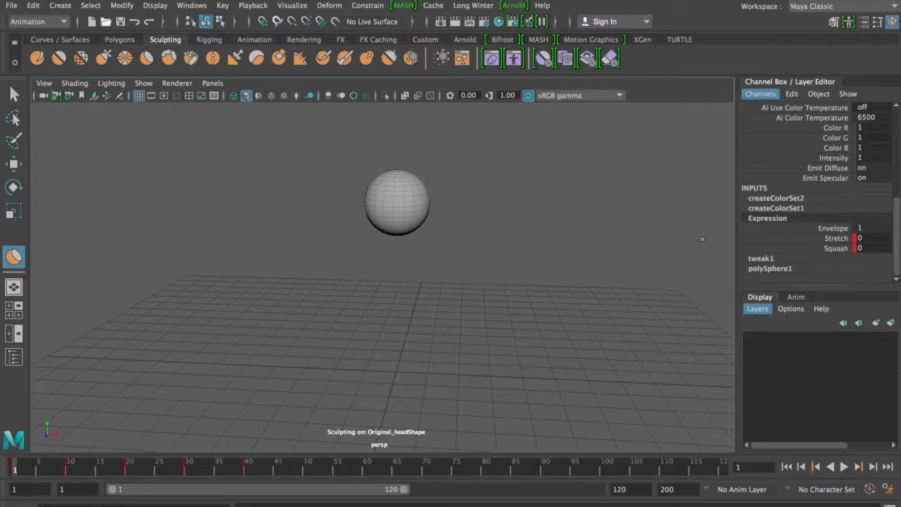
{"action": "scroll", "coordinate": [612, 225], "scroll_direction": "up", "scroll_amount": 2}
{"action": "scroll", "coordinate": [552, 208], "scroll_direction": "up", "scroll_amount": 3}
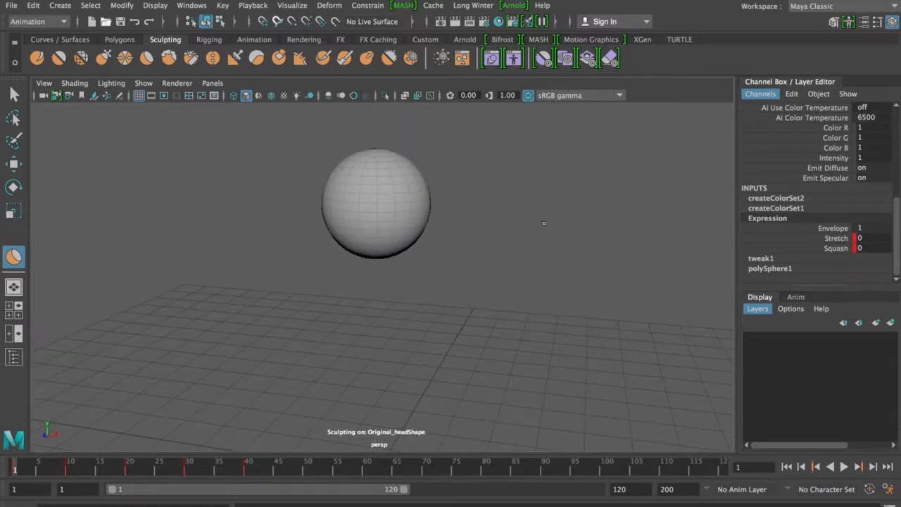